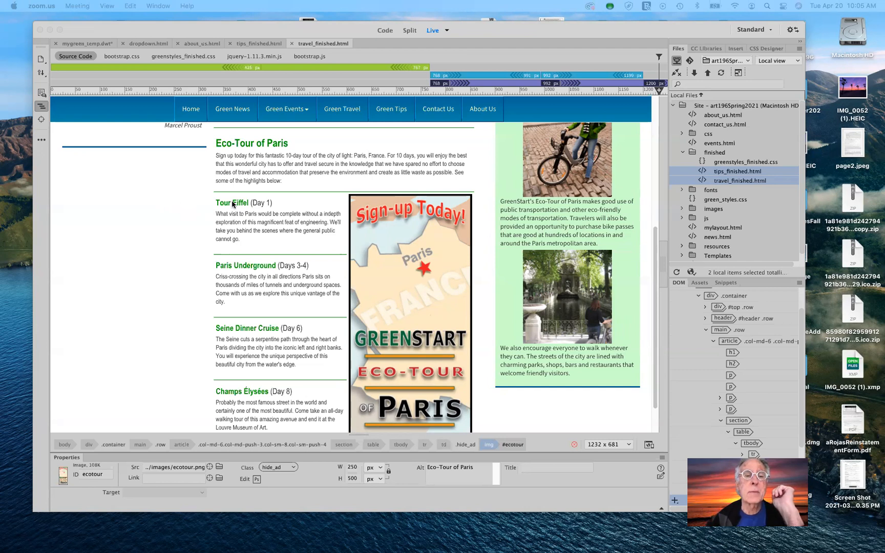
Preview the rollover images of the Tour Eiffel, Paris Underground, Seine Dinner Cruise and Champs Élysées headings in travel_finished.html.
left_click(191, 215)
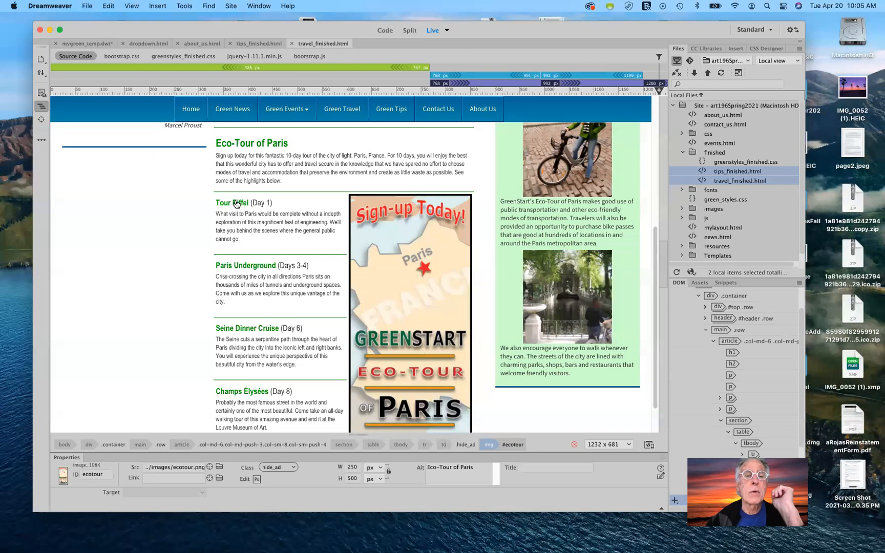
mouse_move(236, 205)
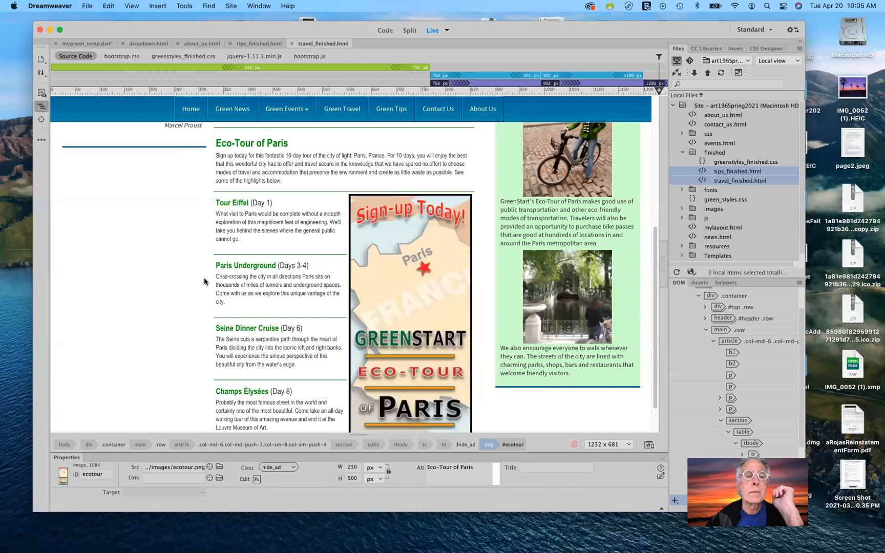
mouse_move(243, 267)
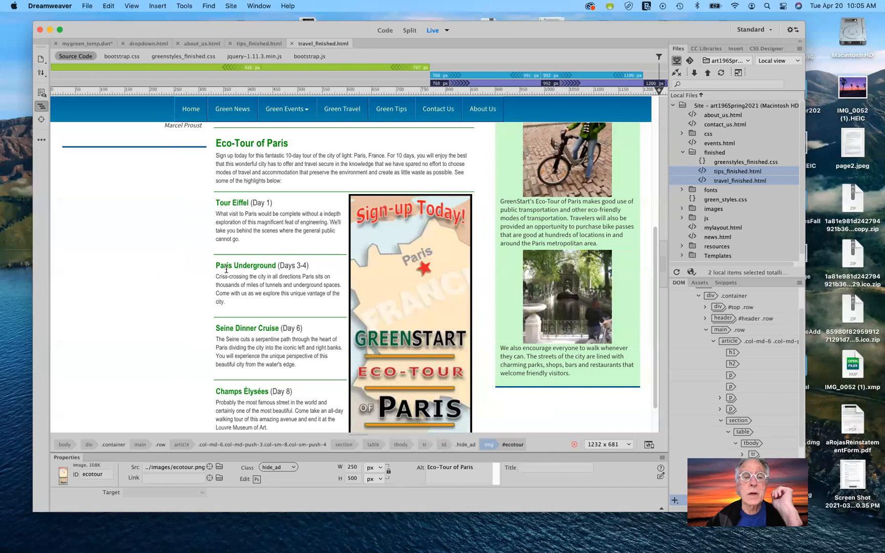
mouse_move(236, 332)
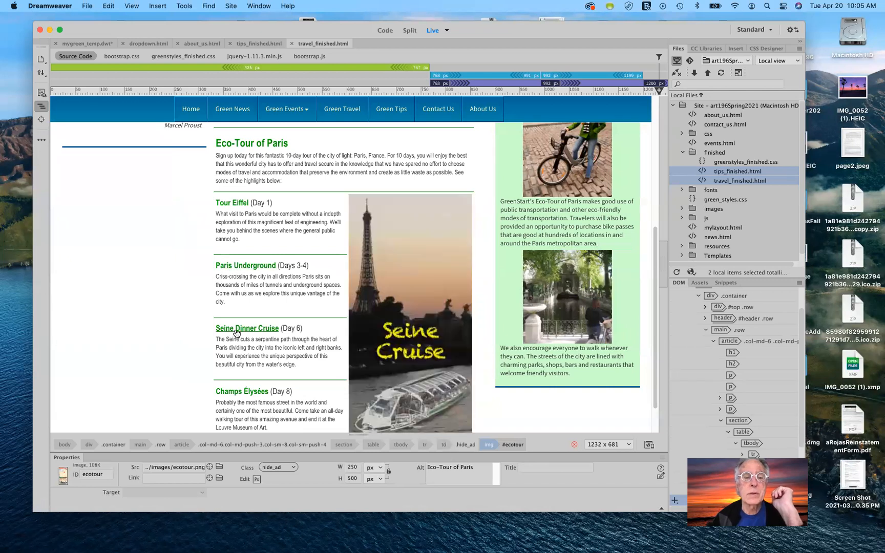
mouse_move(235, 394)
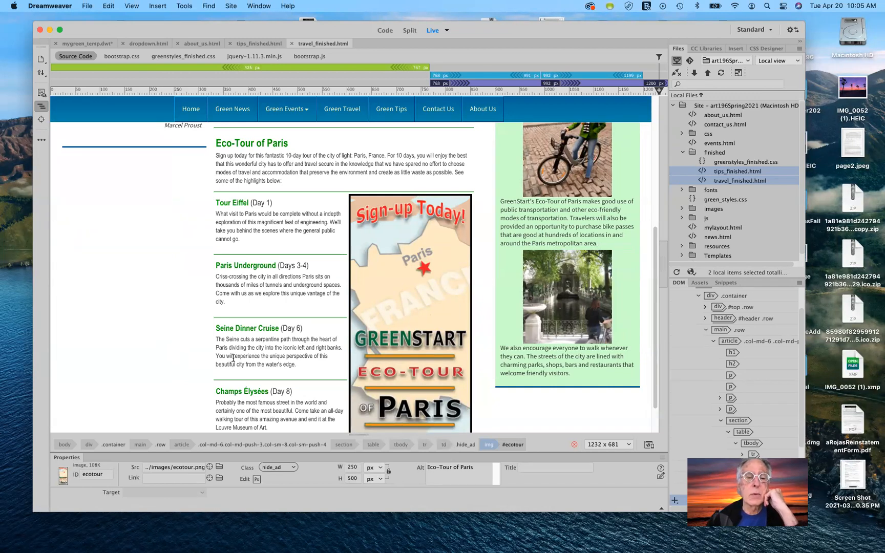
scroll(232, 357, "down", 2)
mouse_move(245, 372)
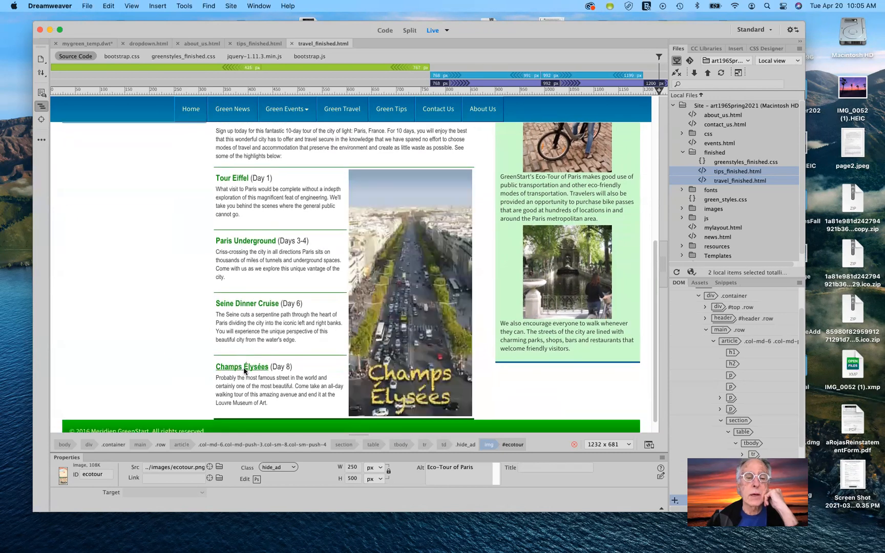
scroll(206, 320, "up", 1)
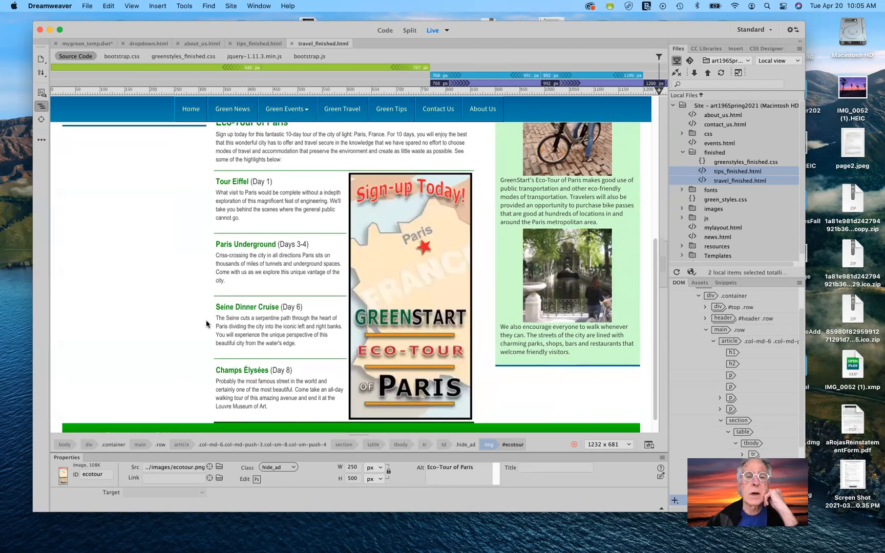
scroll(206, 320, "up", 1)
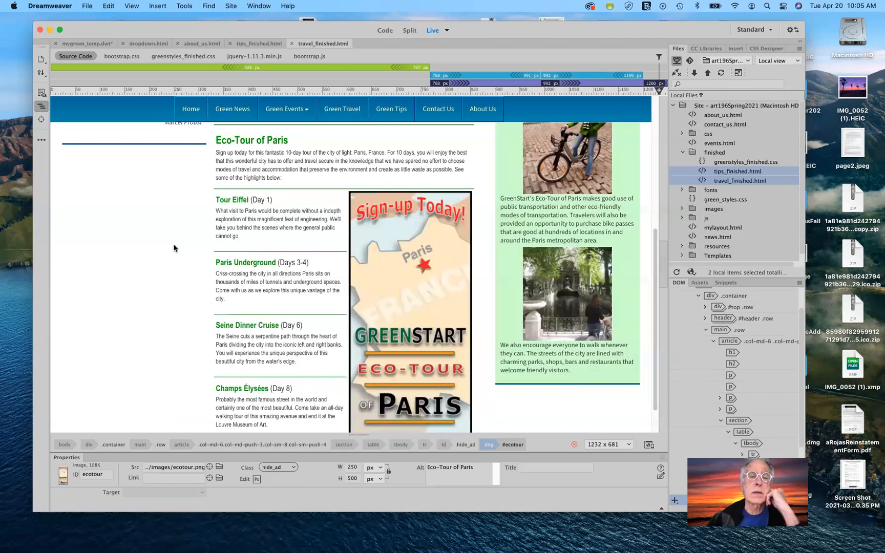
Test the accordion in tips_finished.html by expanding and collapsing the At Home, At Work and In the Community panels.
left_click(264, 42)
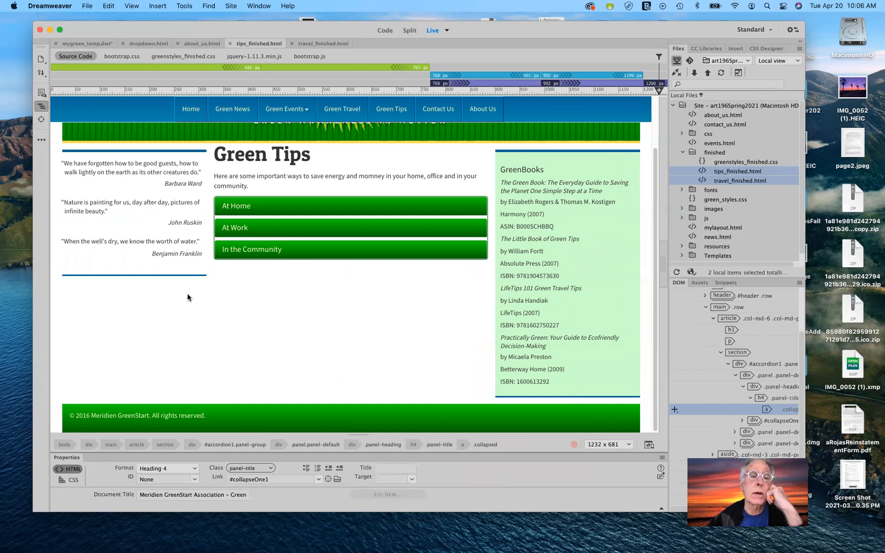
left_click(244, 208)
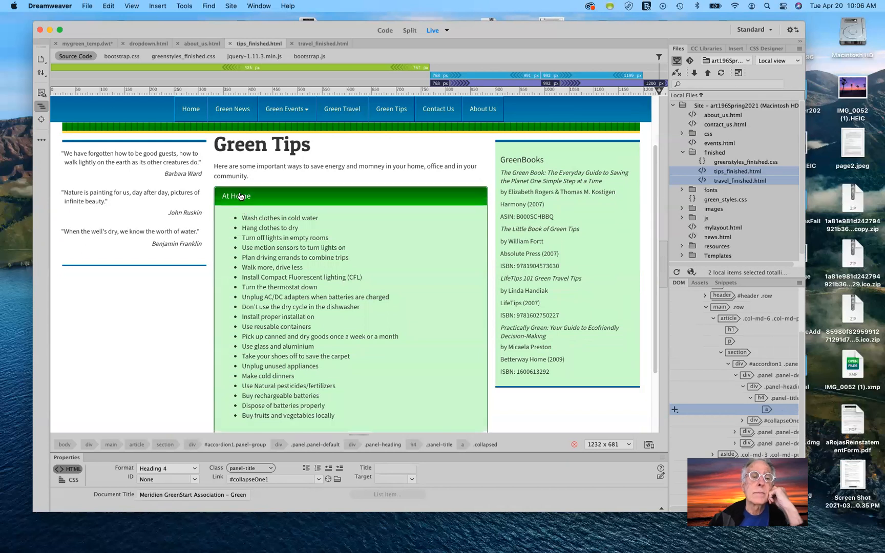
left_click(240, 196)
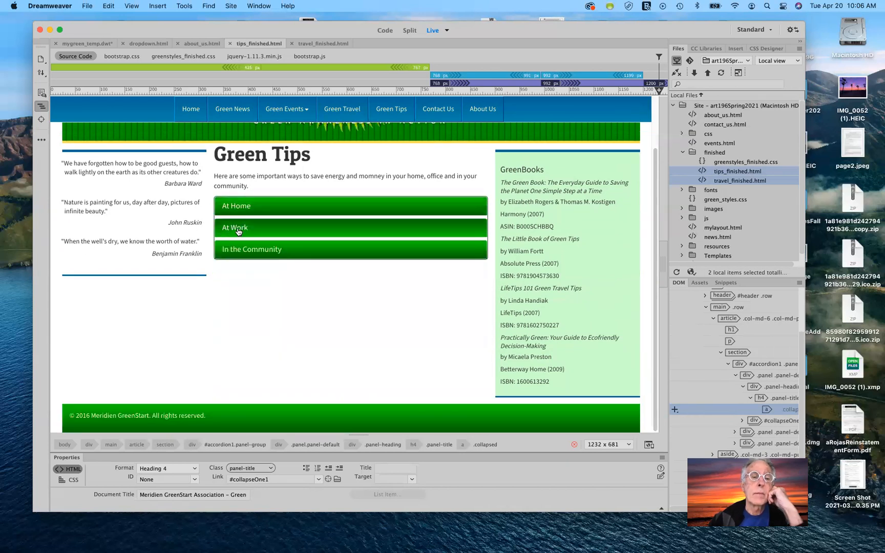
left_click(237, 231)
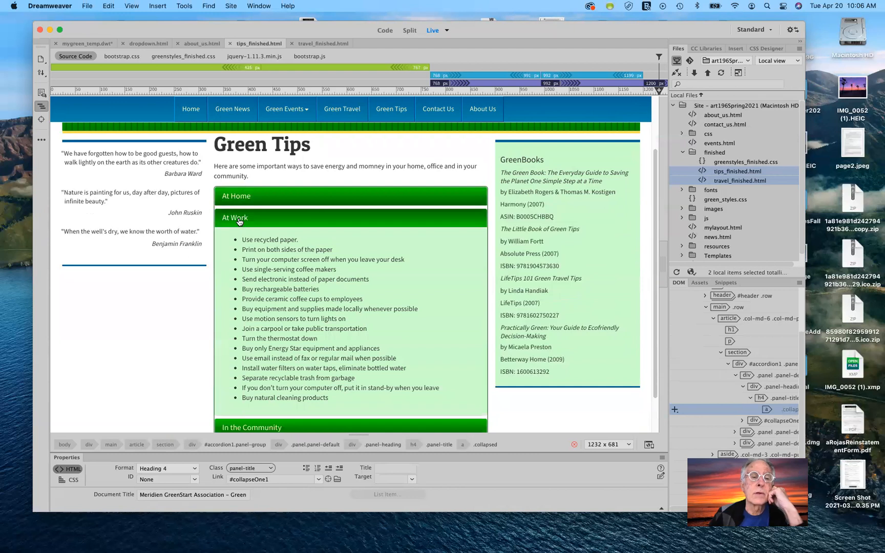
left_click(238, 221)
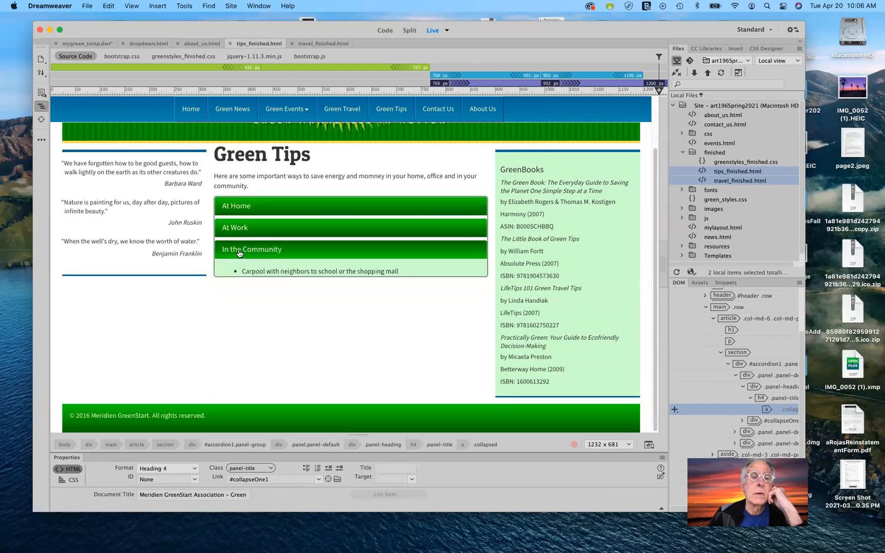
left_click(239, 253)
left_click(234, 218)
left_click(237, 230)
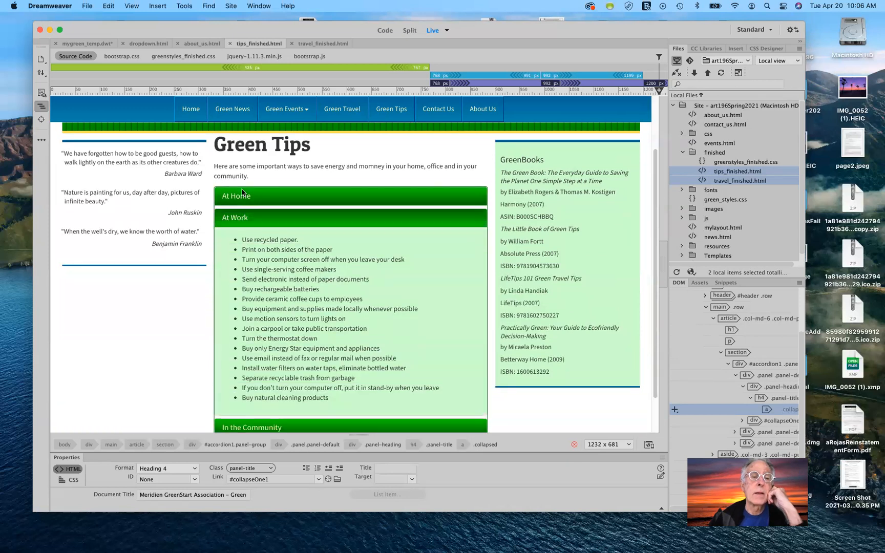
left_click(244, 195)
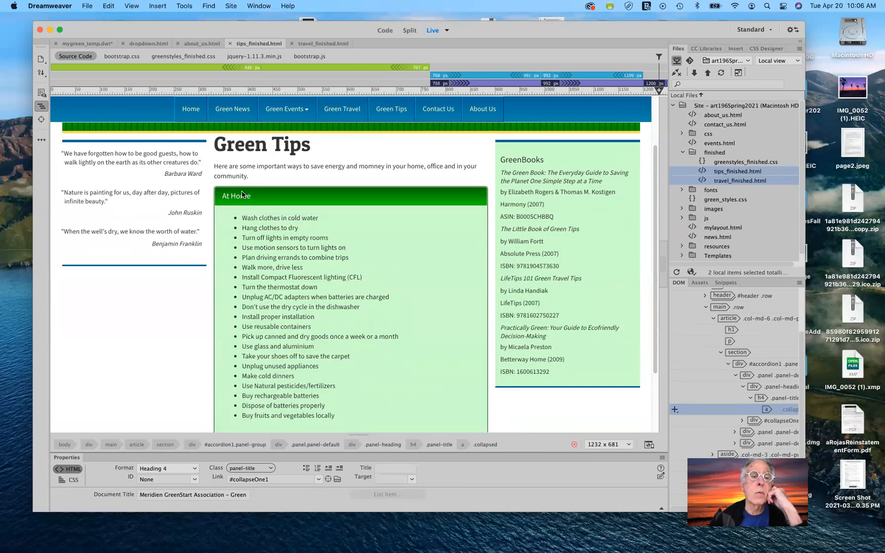
left_click(244, 197)
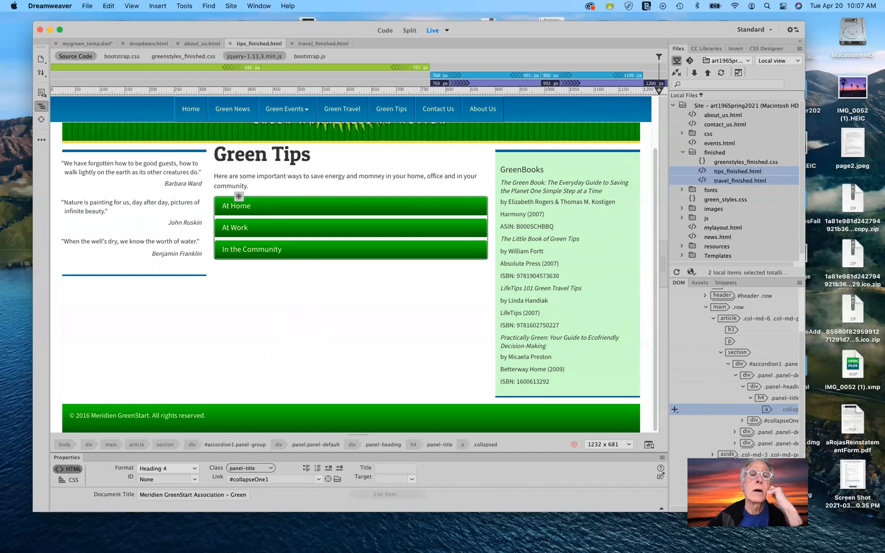
Show travel_finished.html again and switch to the WOW Slider desktop space, bringing the Firefox window onto it.
left_click(320, 44)
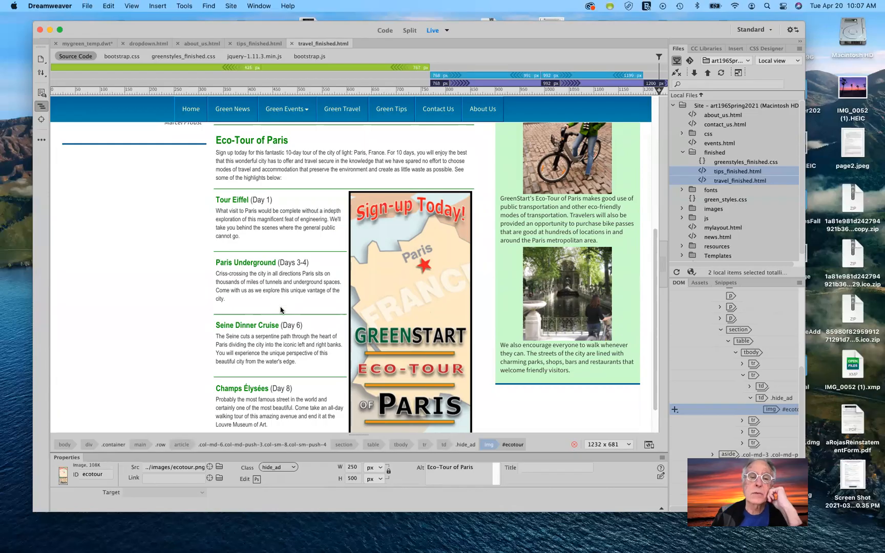
key("ctrl+Right")
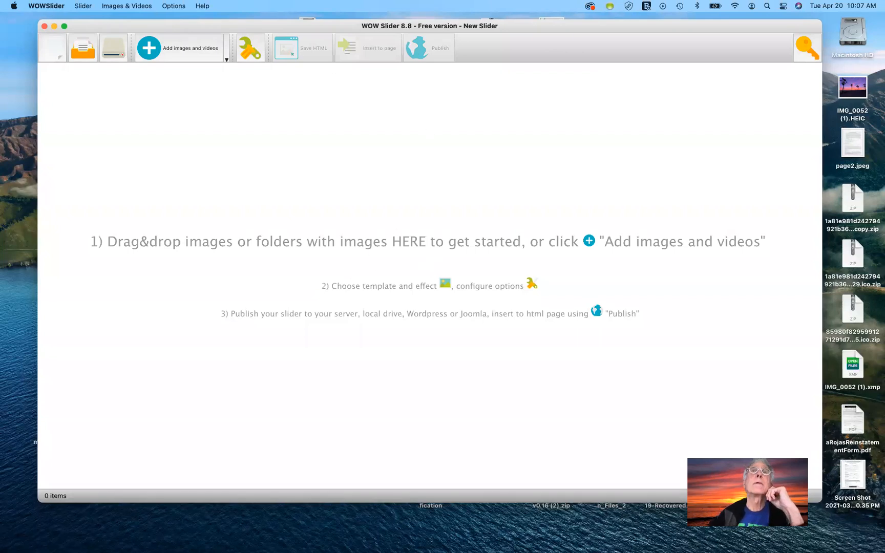
left_click_drag(814, 1, 719, 83)
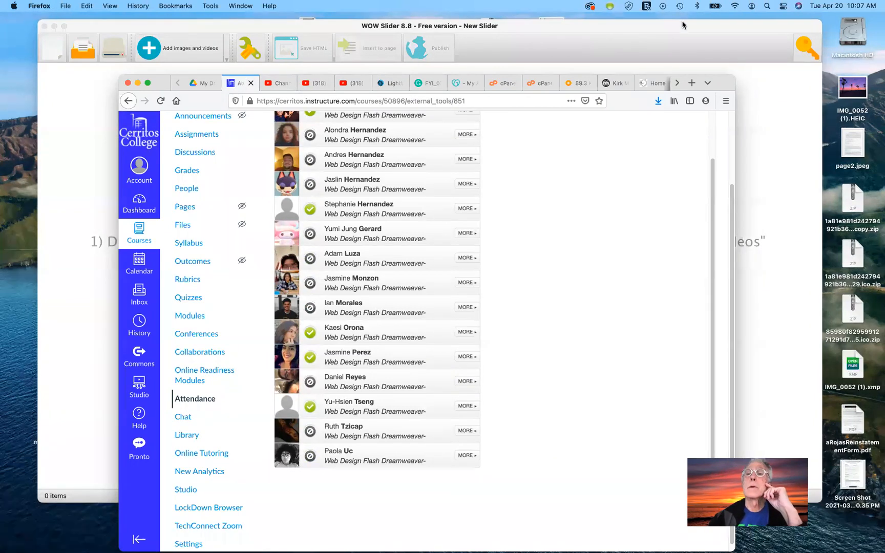
Open the new work page of the art portfolio website in Firefox and display its slideshow.
left_click(613, 83)
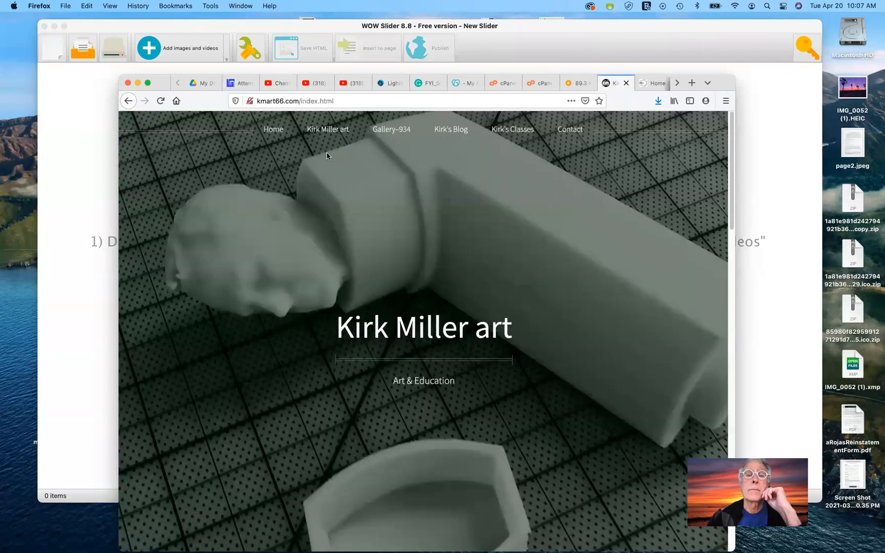
mouse_move(330, 133)
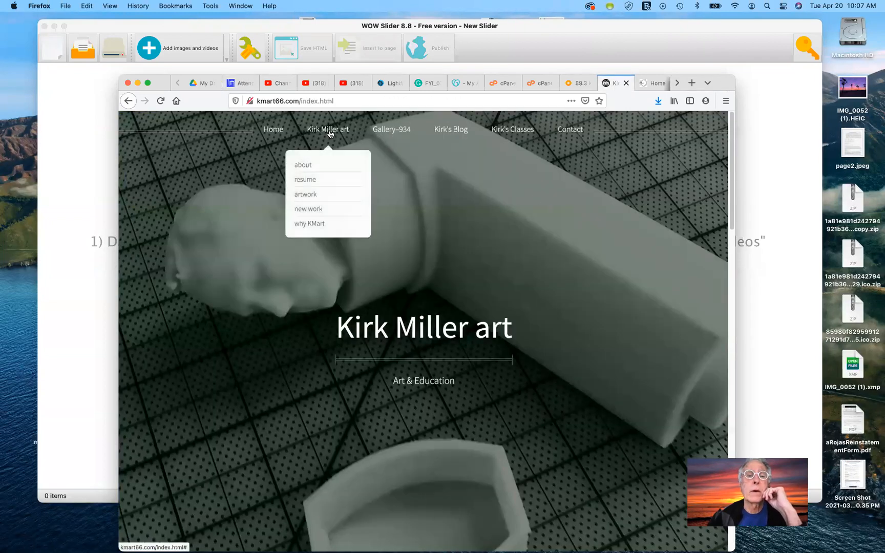
left_click(317, 211)
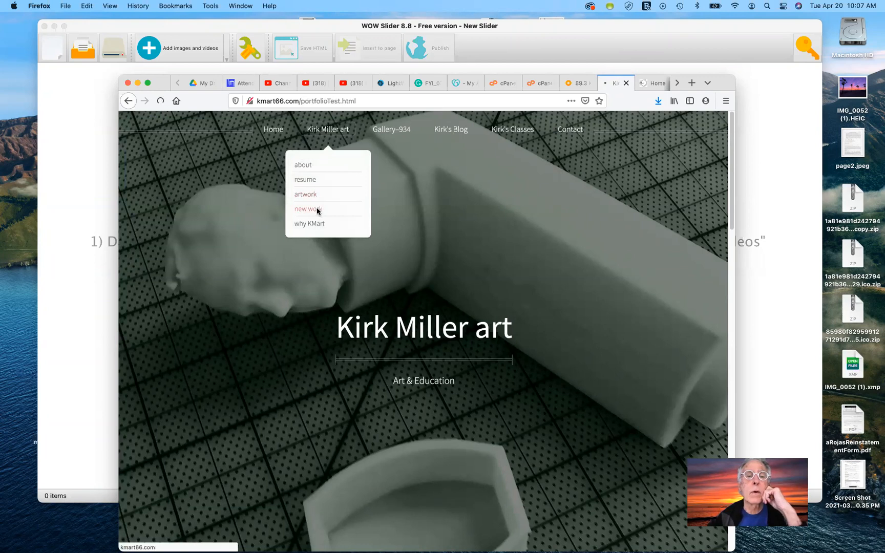
scroll(643, 304, "down", 5)
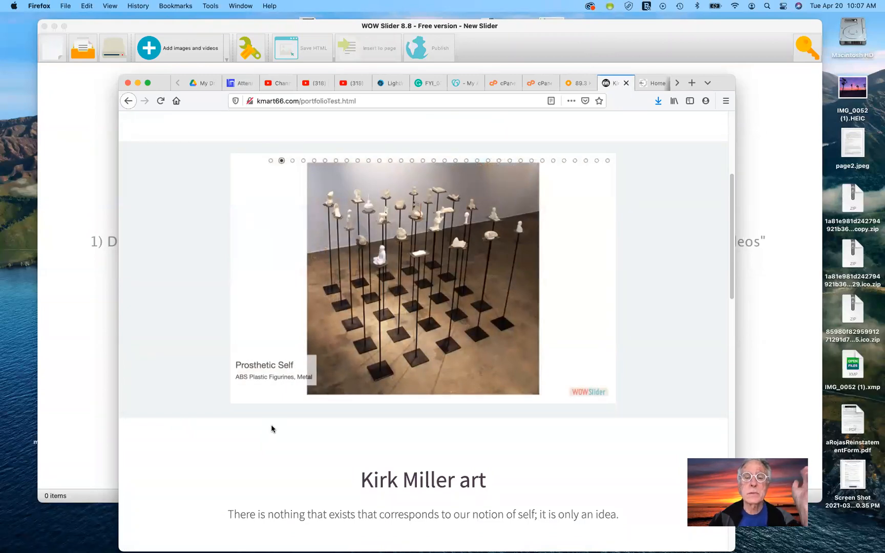
Try out the portfolio slideshow by stepping forward and back and jumping to the Monster slide through its thumbnail.
mouse_move(510, 310)
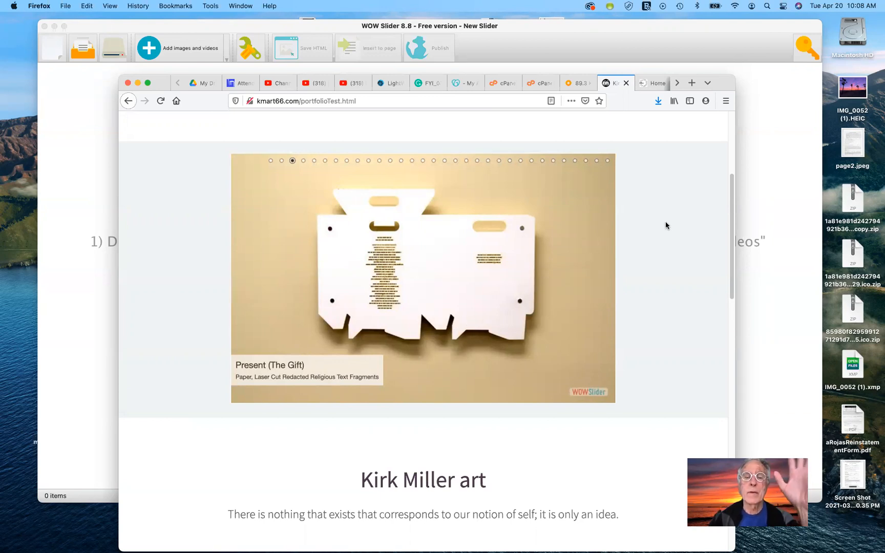
left_click(607, 284)
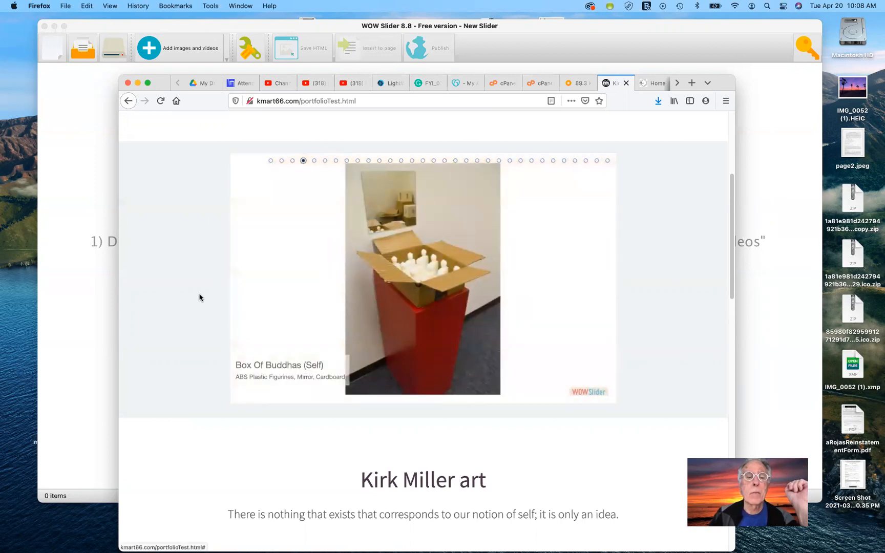
left_click(241, 283)
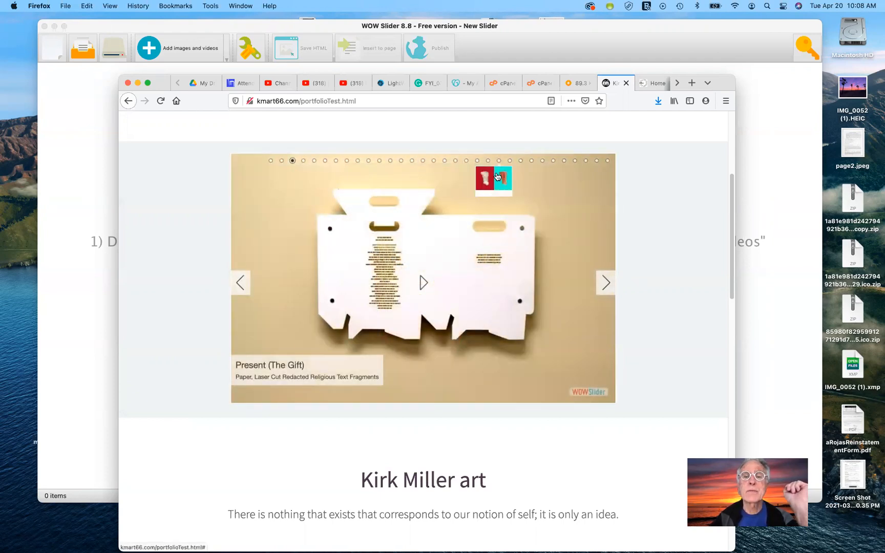
left_click(496, 175)
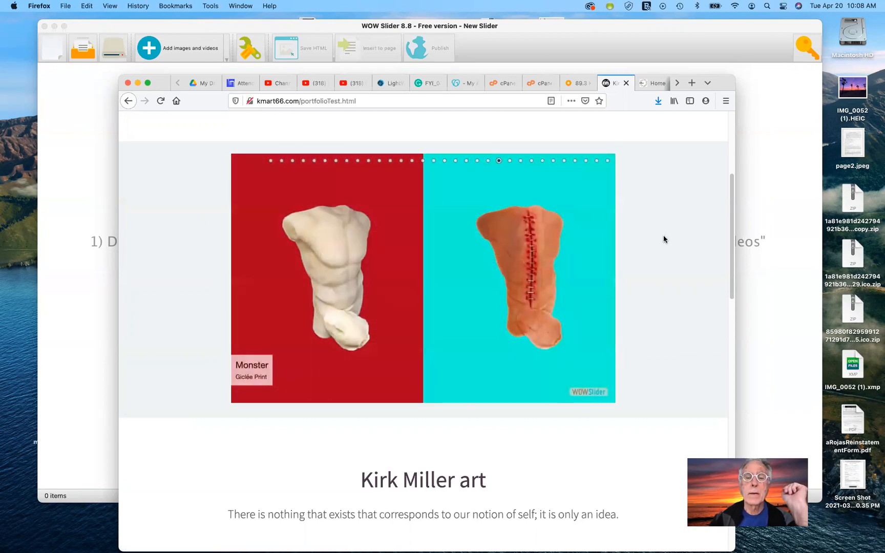
mouse_move(419, 286)
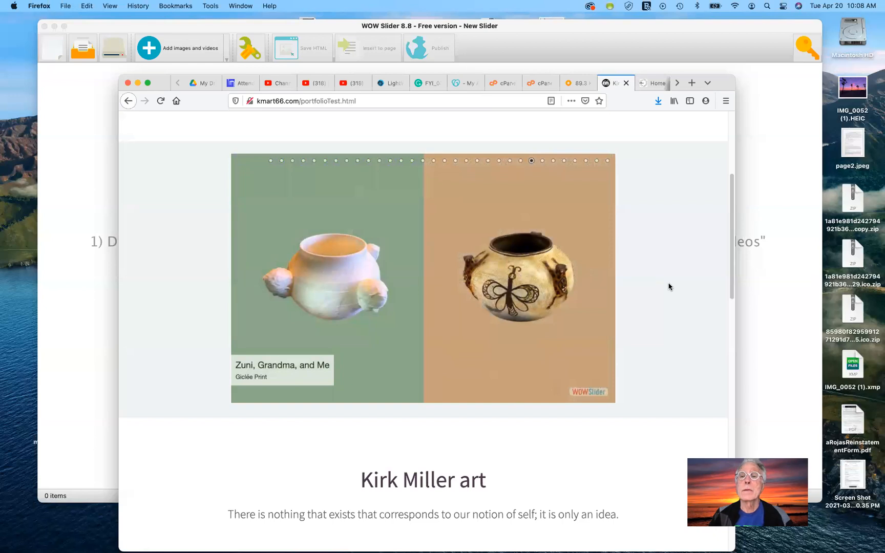
Look through the open Firefox tabs and switch to Safari to show the WOW jQuery Slider website.
left_click(678, 83)
left_click(679, 83)
left_click(678, 83)
left_click(679, 83)
left_click(678, 83)
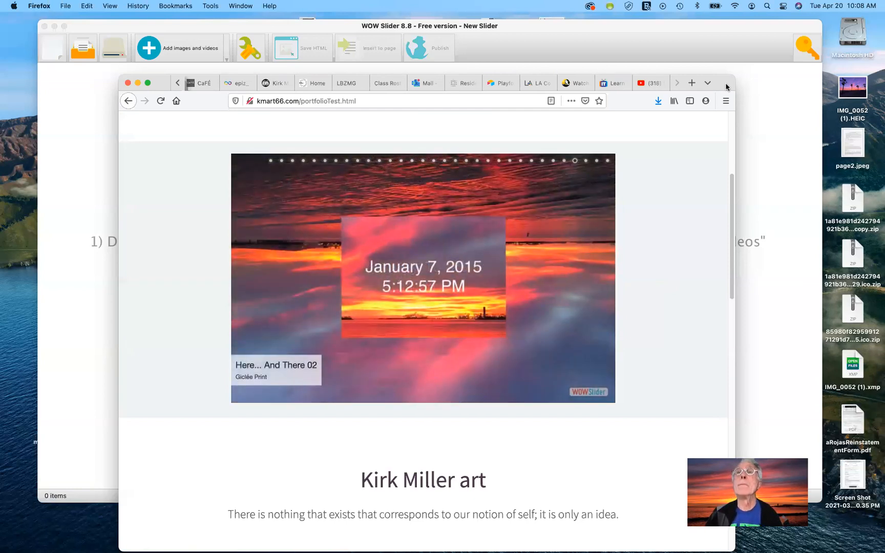
left_click_drag(725, 87, 652, 55)
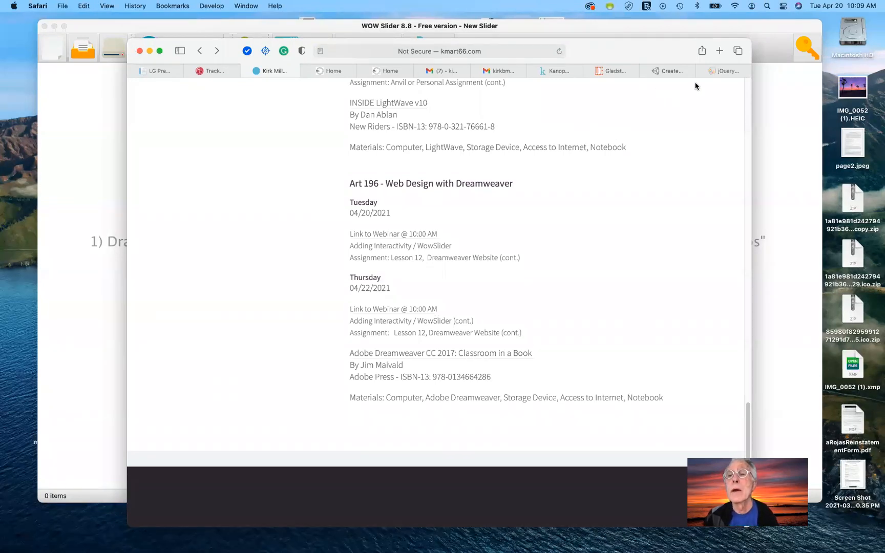
left_click(712, 72)
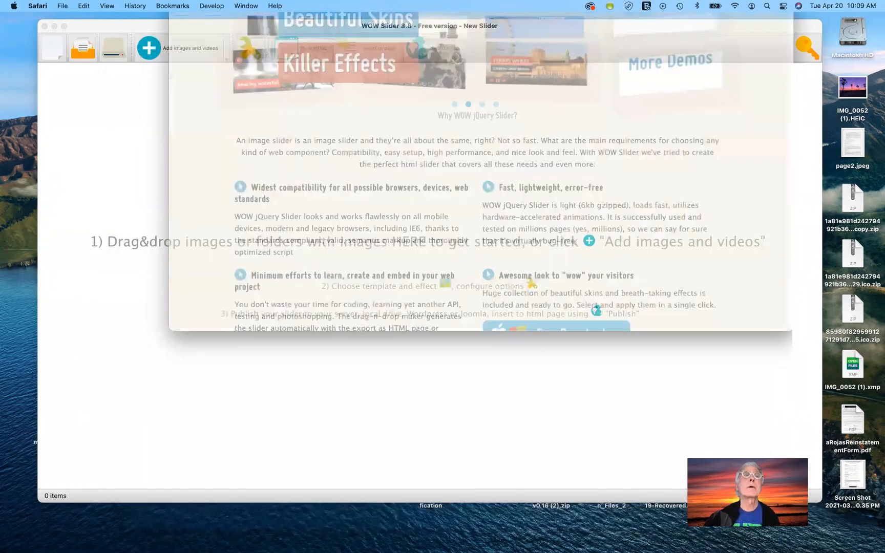
Bring the Firefox window back to view the portfolio slideshow and return to the empty WOW Slider project.
key("ctrl+Up")
left_click(604, 350)
left_click_drag(660, 1, 701, 32)
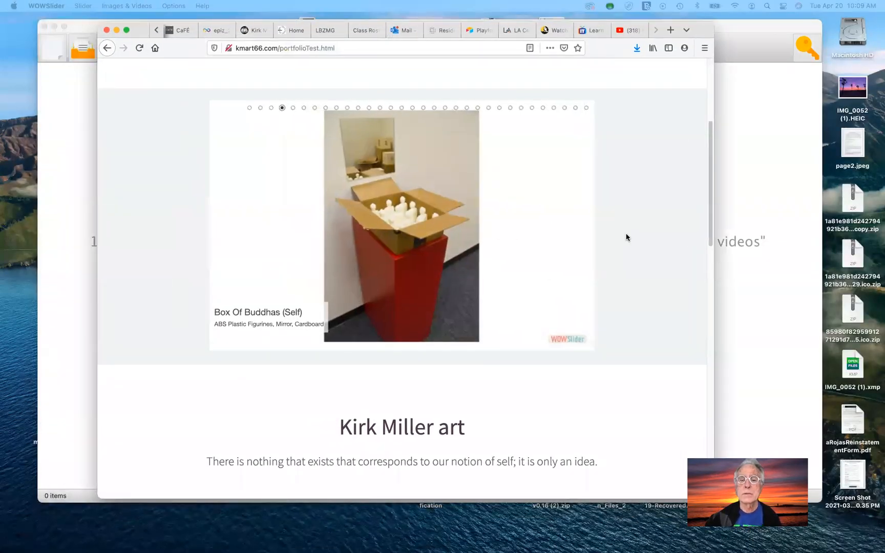
left_click(626, 238)
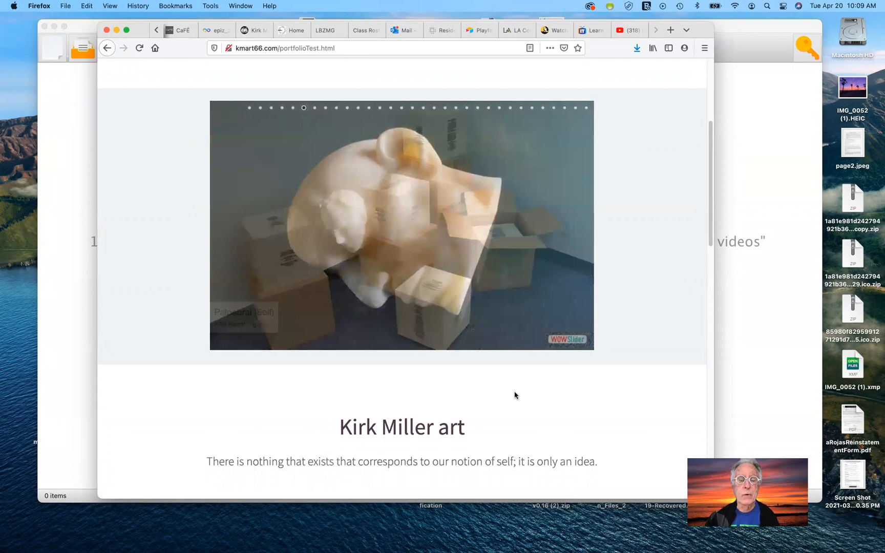
mouse_move(566, 342)
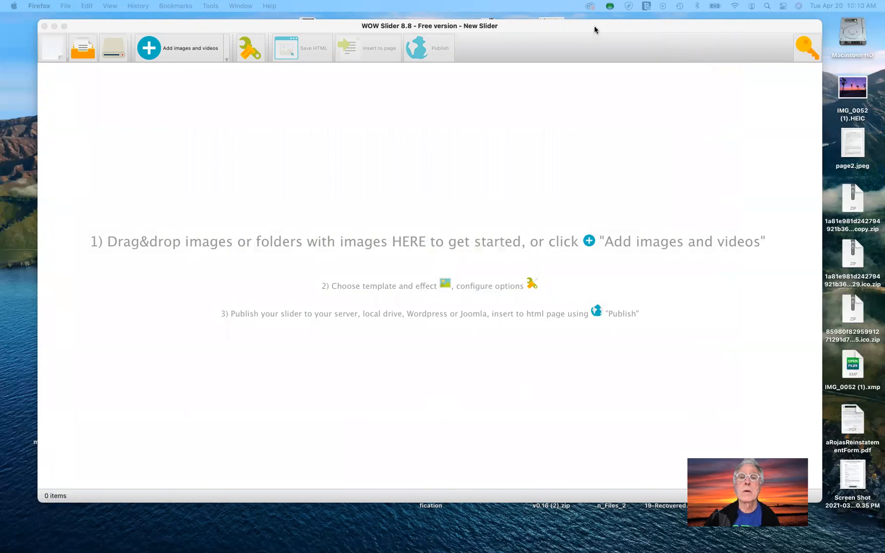
left_click_drag(594, 29, 594, 35)
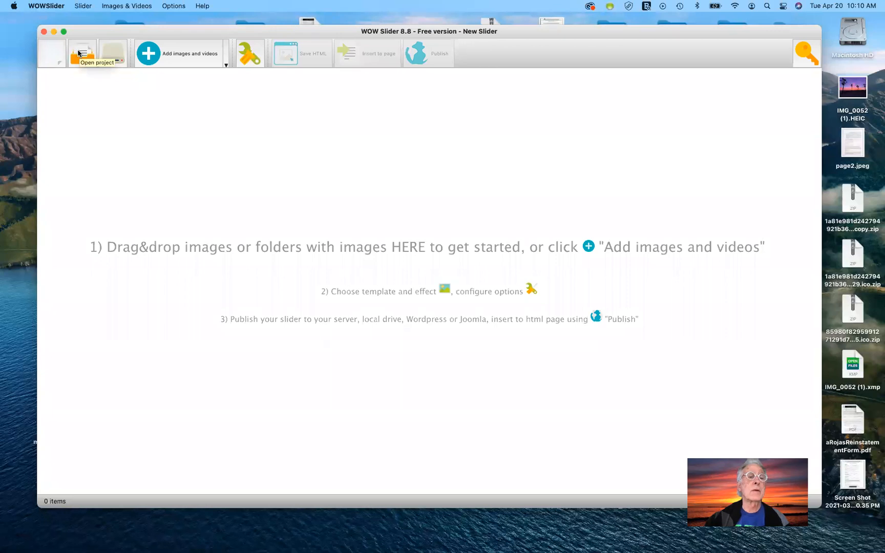
Add all images from the wowSlides-assets folder inside Final - Fine Art to the new slider project.
left_click(152, 57)
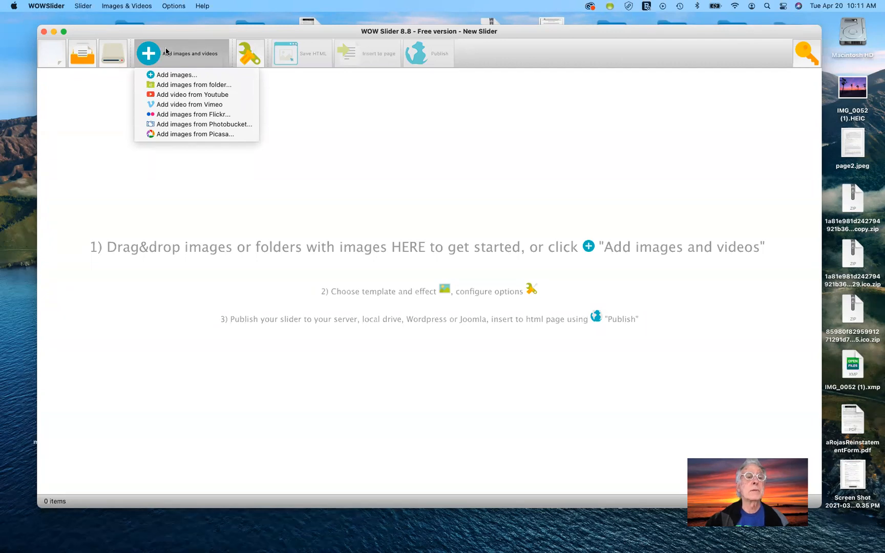
left_click(152, 85)
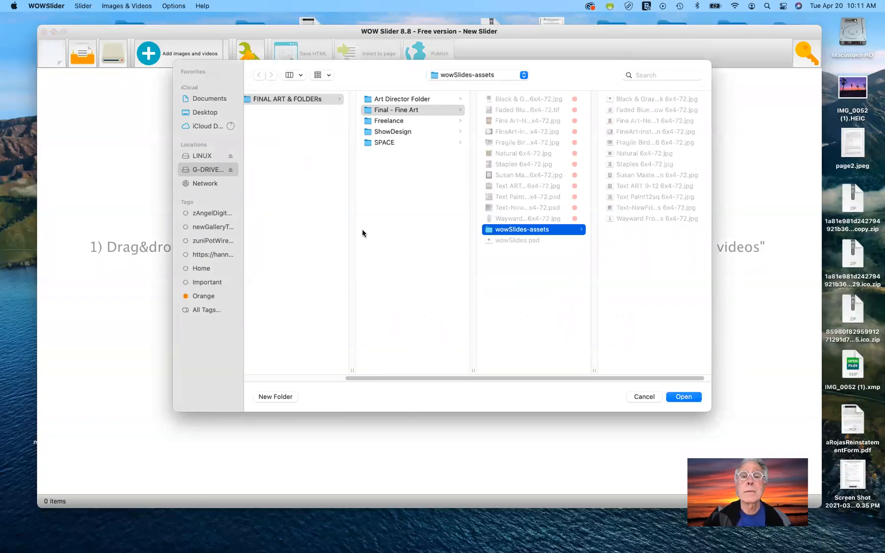
left_click(369, 112)
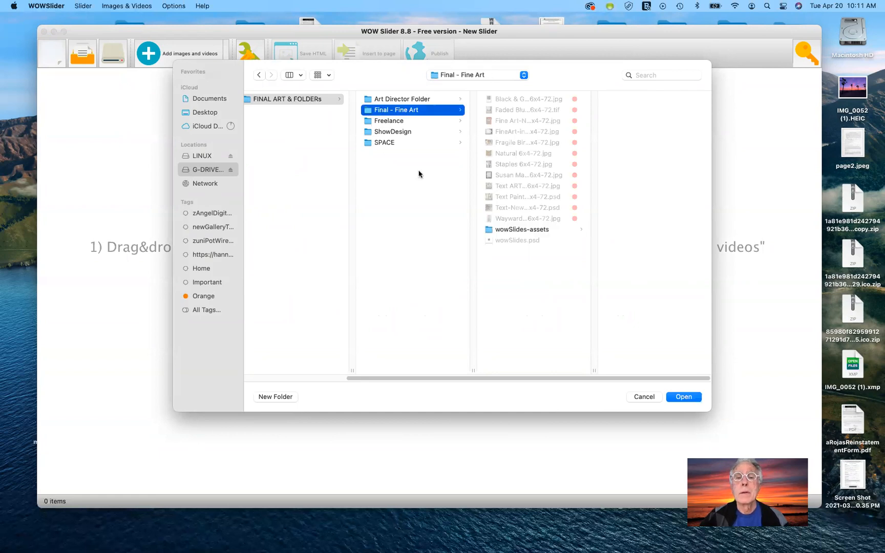
left_click(492, 229)
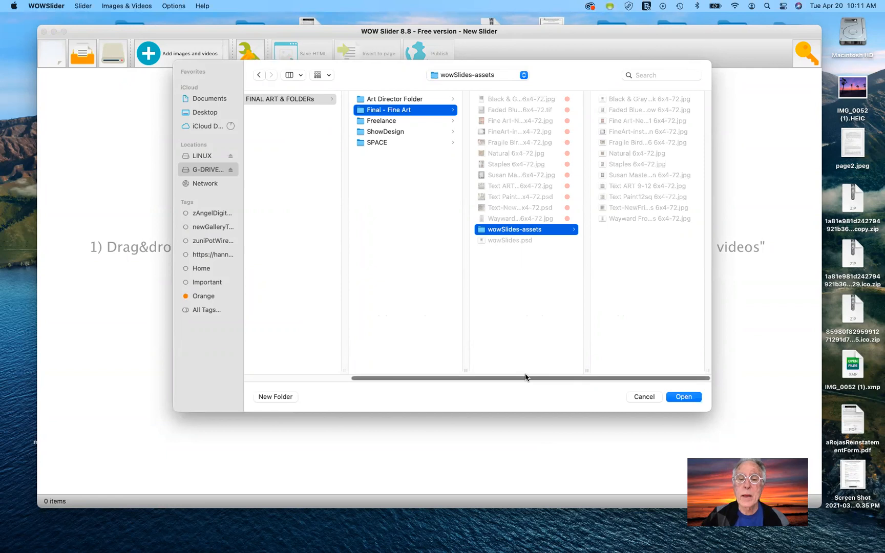
left_click_drag(510, 381, 399, 379)
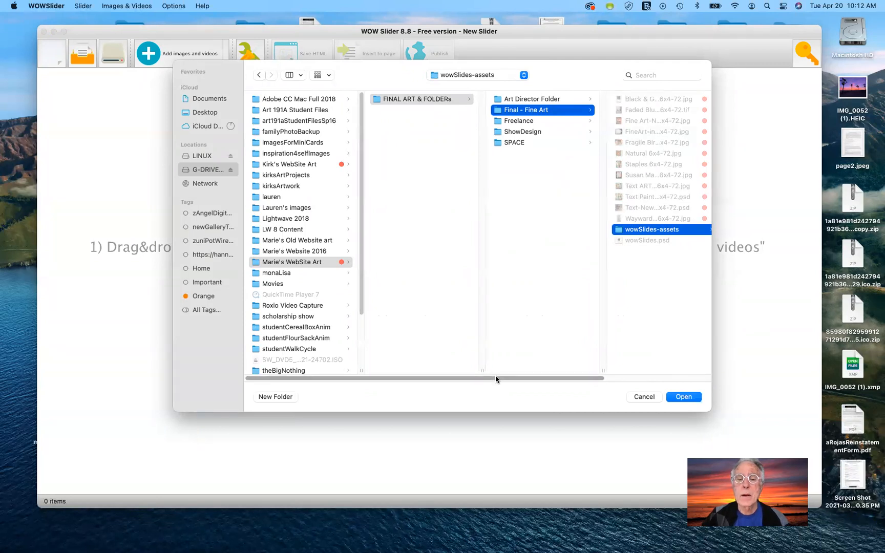
left_click_drag(496, 379, 614, 381)
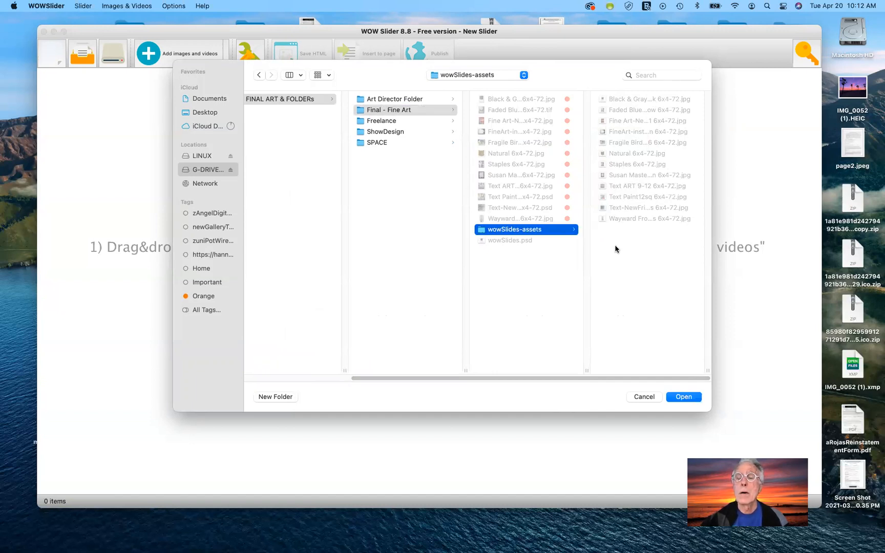
left_click(678, 397)
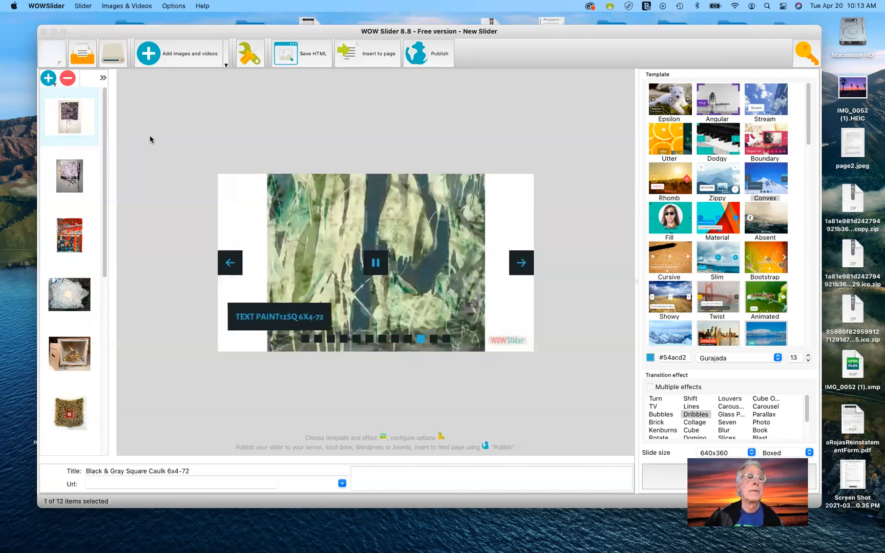
Start saving the project under a new name and go to the lesson12 folder in DWCC2017_Lesson_Files_3 on the Desktop.
left_click(84, 6)
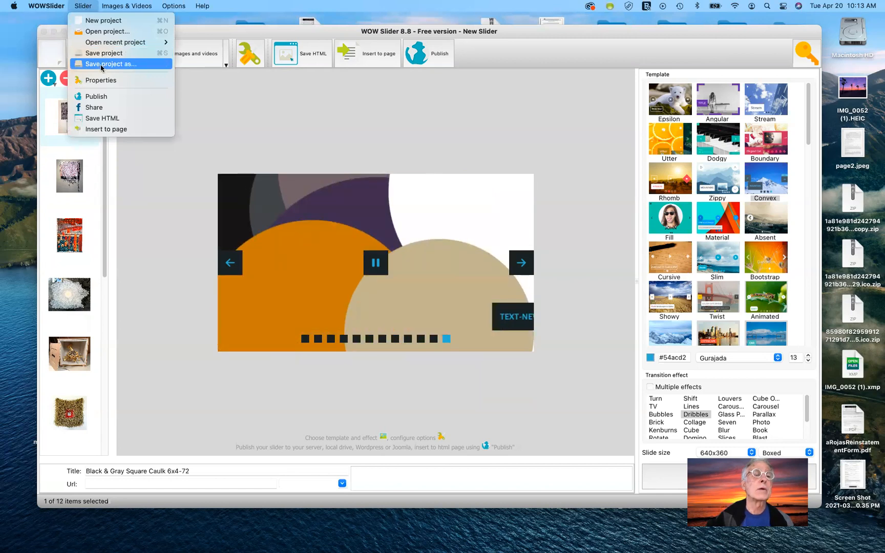
left_click(259, 192)
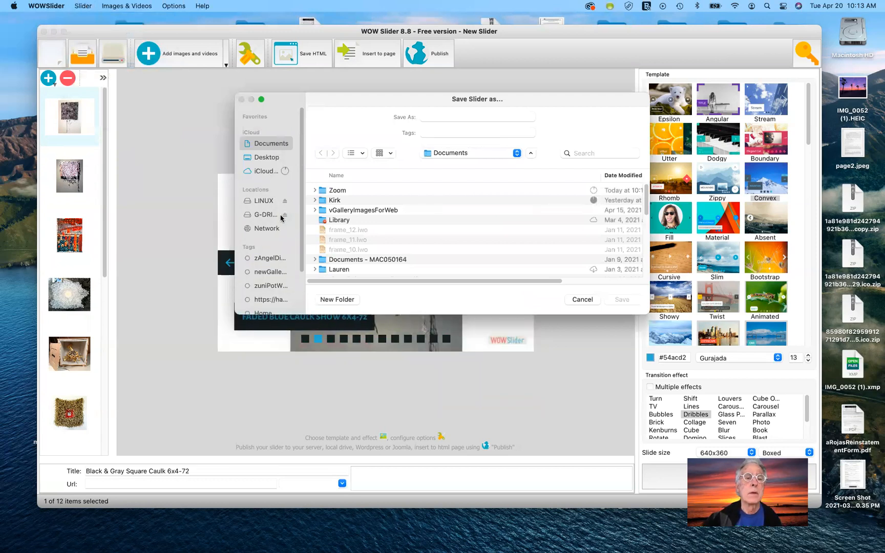
left_click(278, 157)
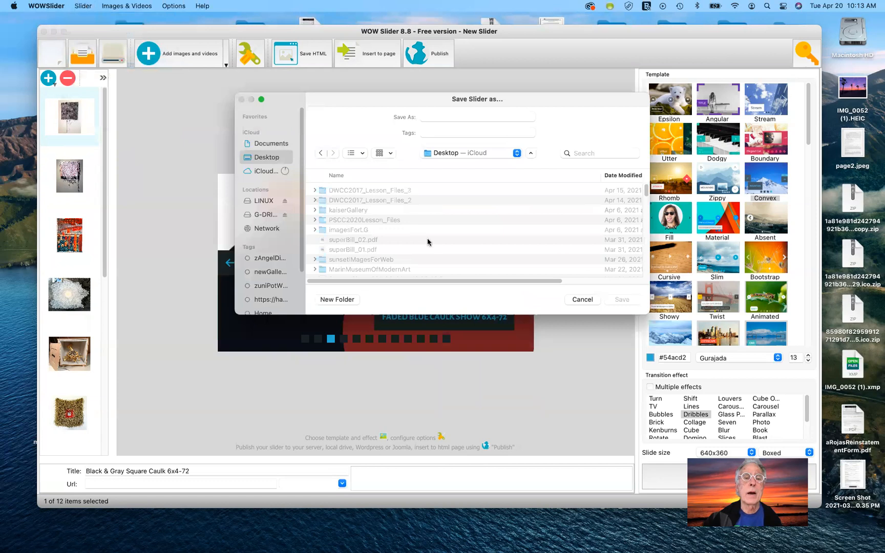
left_click(321, 189)
double_click(320, 189)
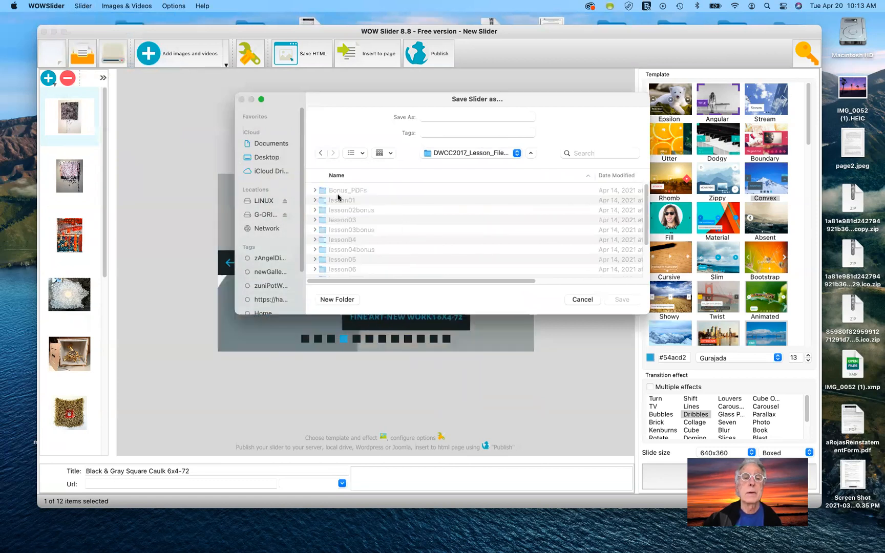
scroll(391, 257, "down", 5)
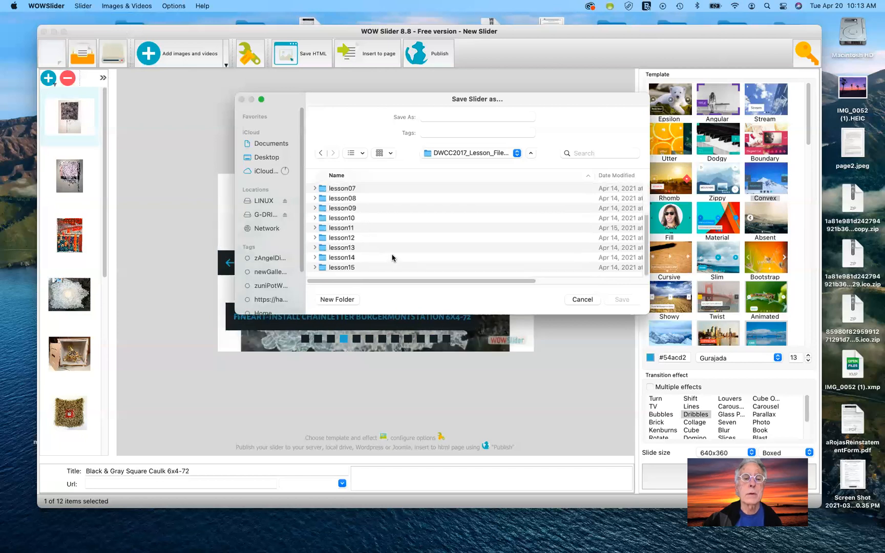
left_click(323, 239)
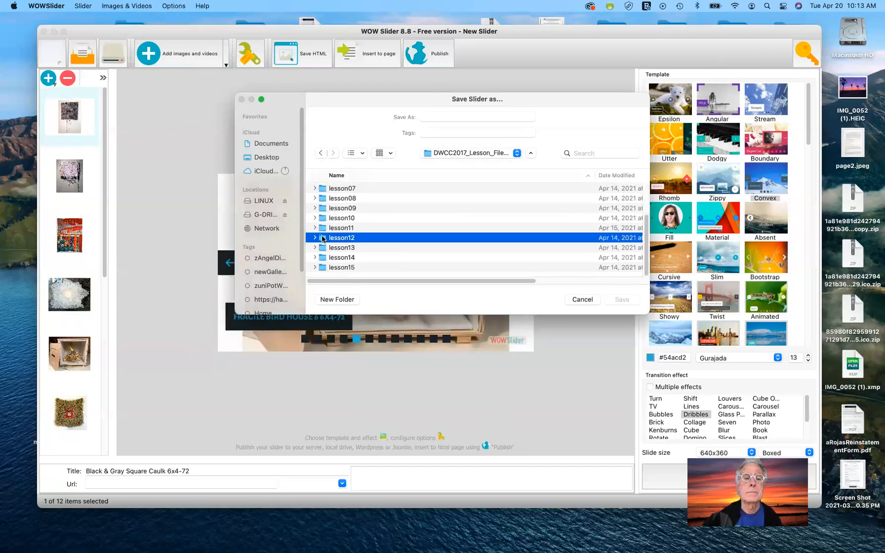
double_click(323, 238)
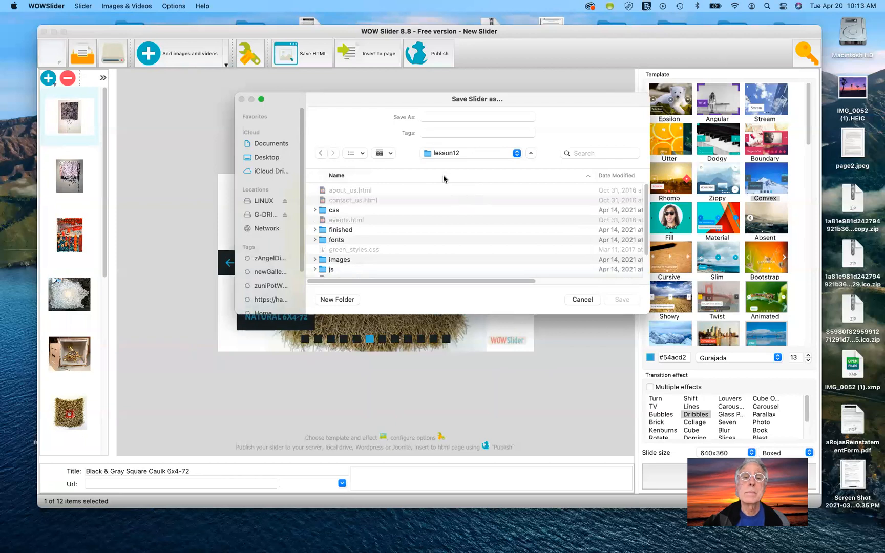
Name the slider project slideShowSpring2021 and save it in the lesson12 folder.
left_click(456, 117)
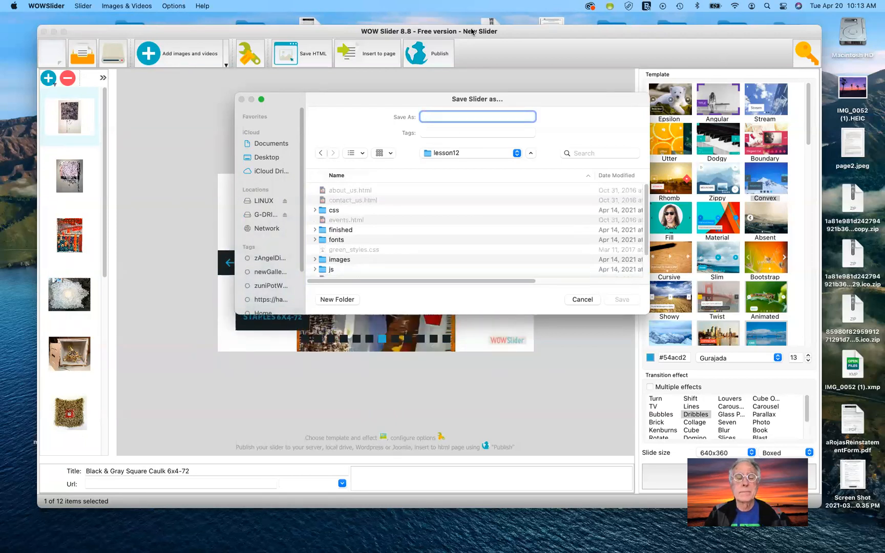
type("slid")
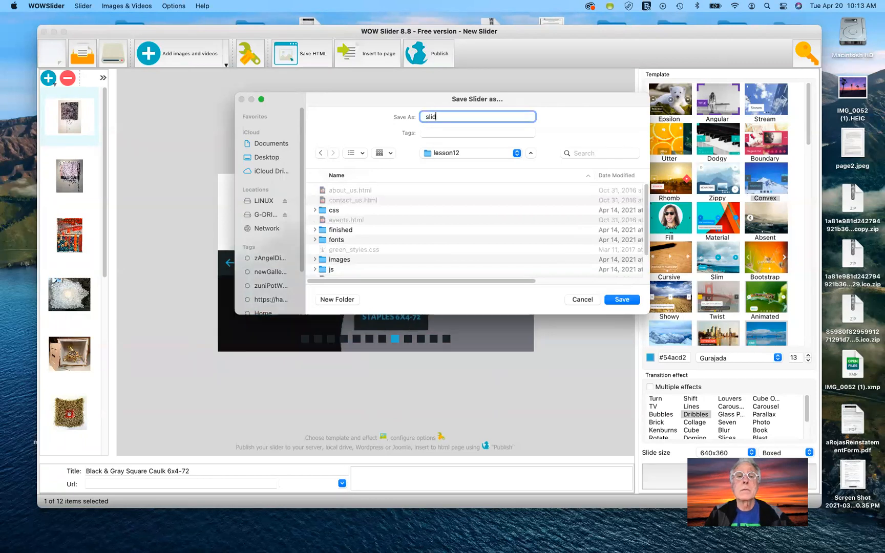
type("eShow")
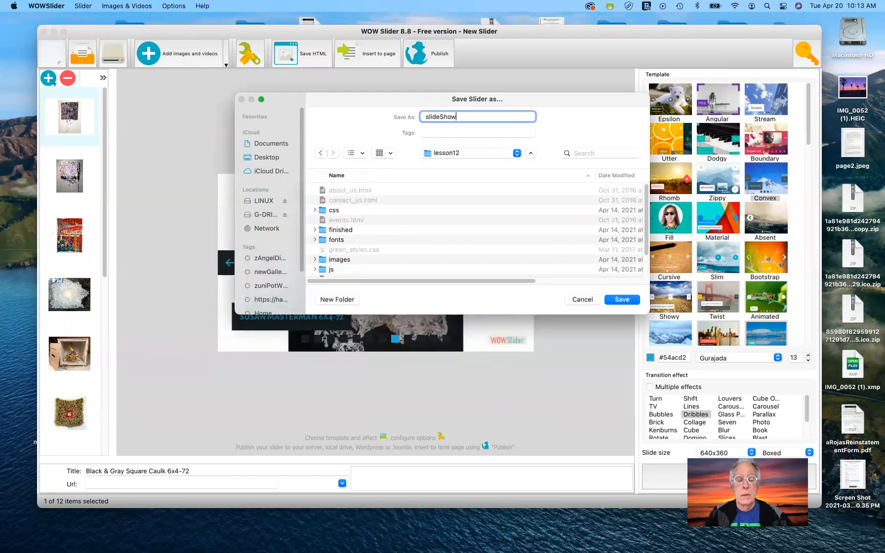
type("Sp")
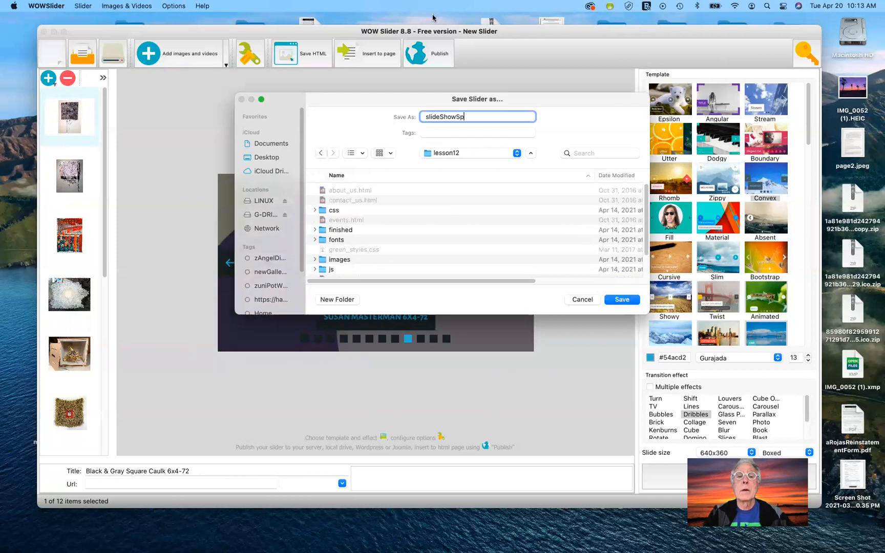
type("ring")
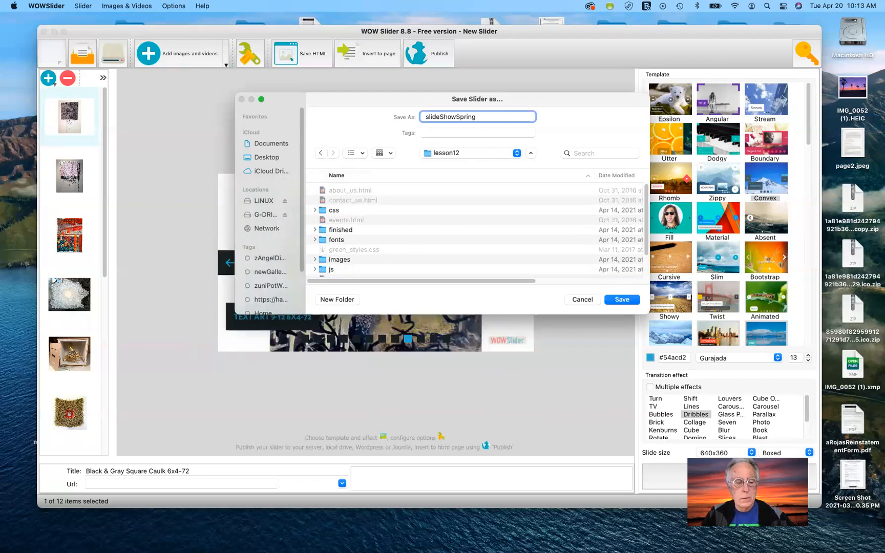
type("2021")
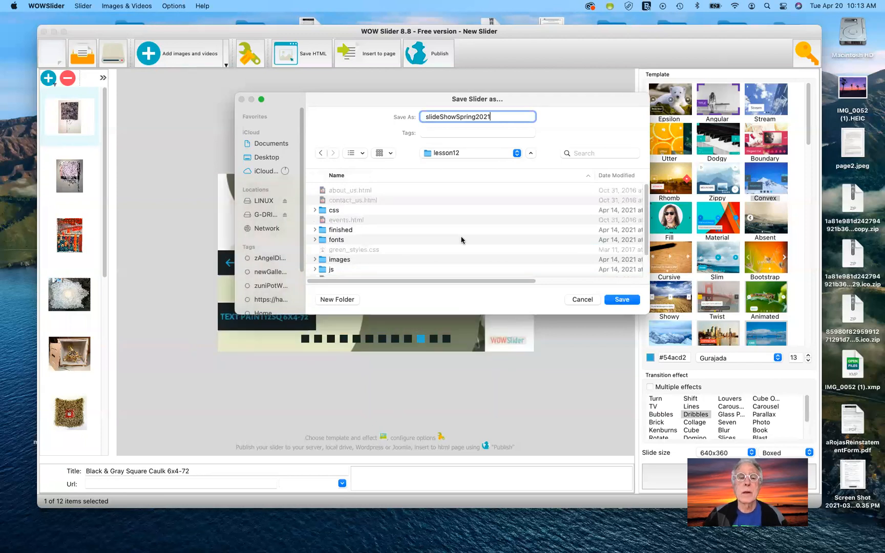
left_click(620, 300)
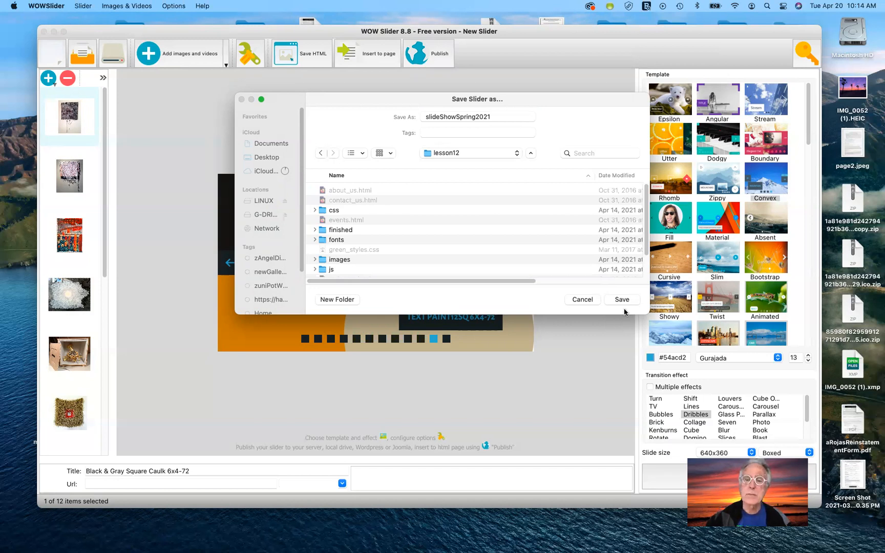
left_click(623, 303)
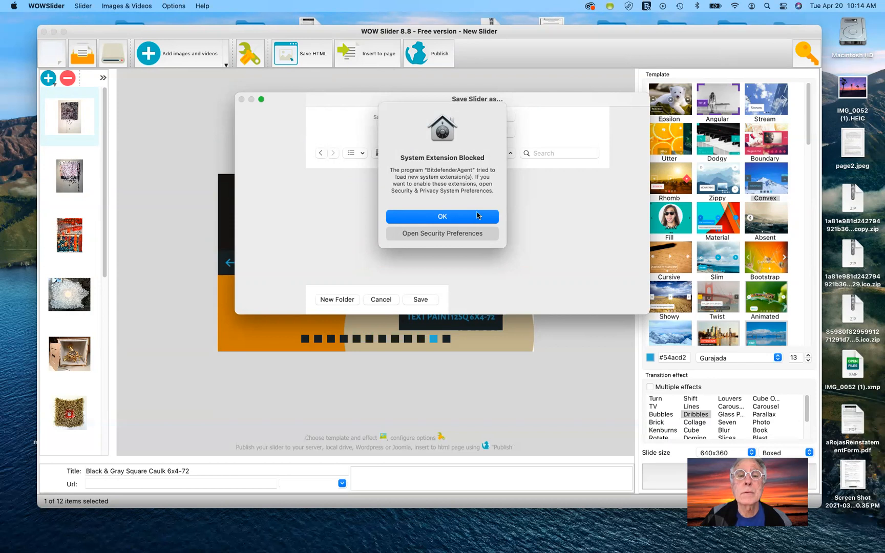
Open the security preferences from the blocked-extension alert, look through the General, FileVault and Privacy settings, and close them.
left_click(460, 234)
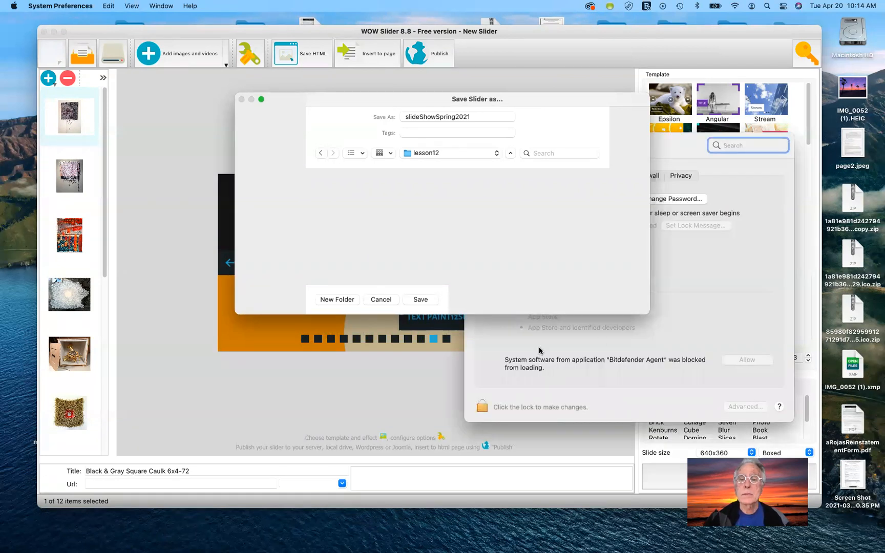
left_click_drag(681, 149, 270, 336)
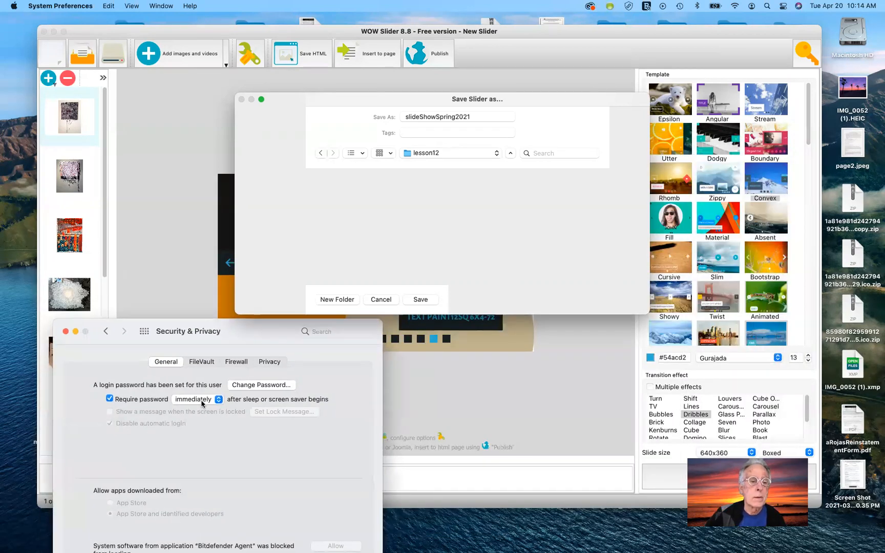
left_click(269, 362)
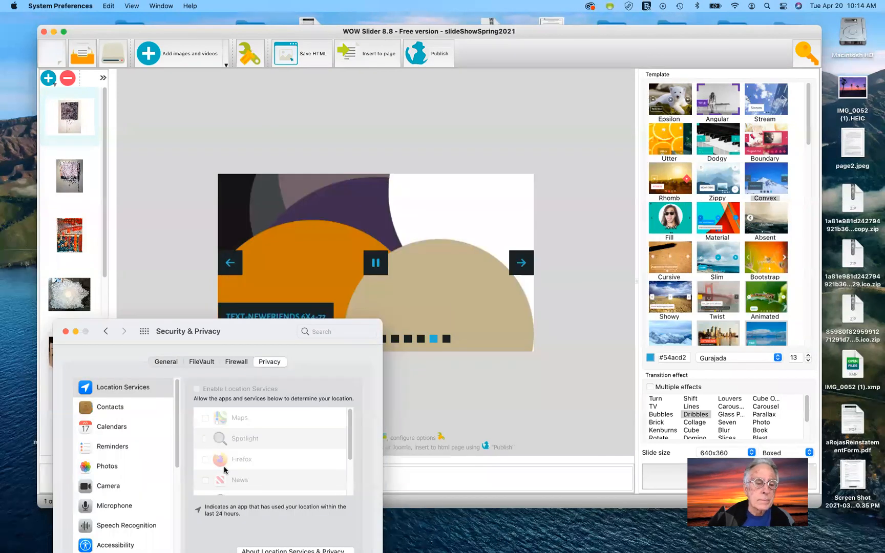
left_click(230, 364)
left_click(198, 362)
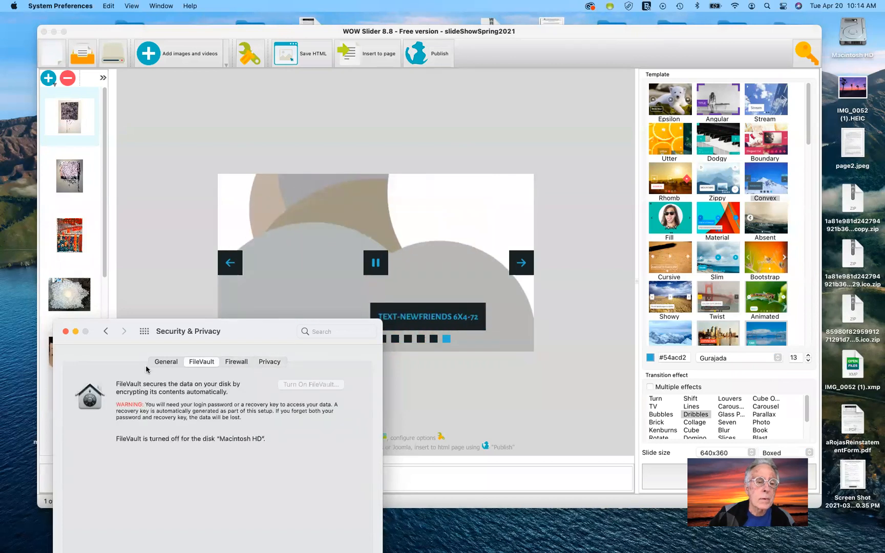
left_click(167, 362)
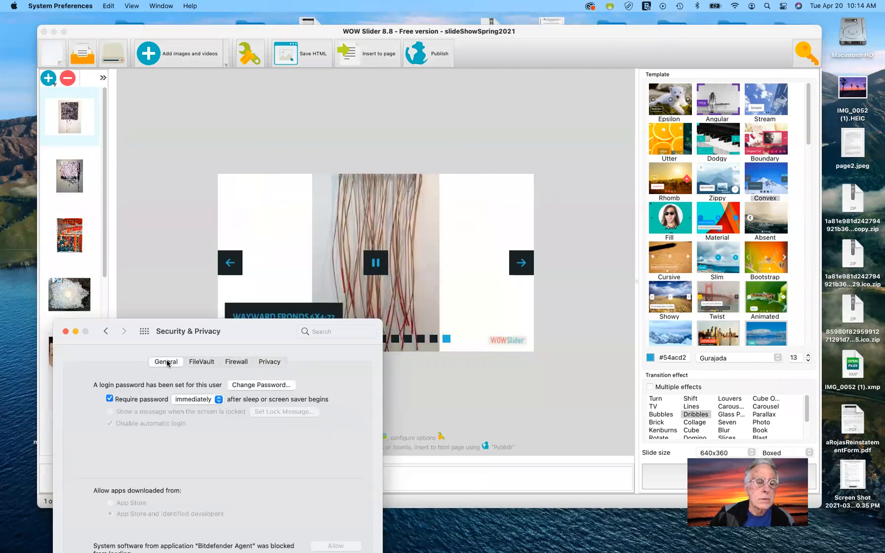
left_click(270, 363)
left_click_drag(215, 331, 314, 159)
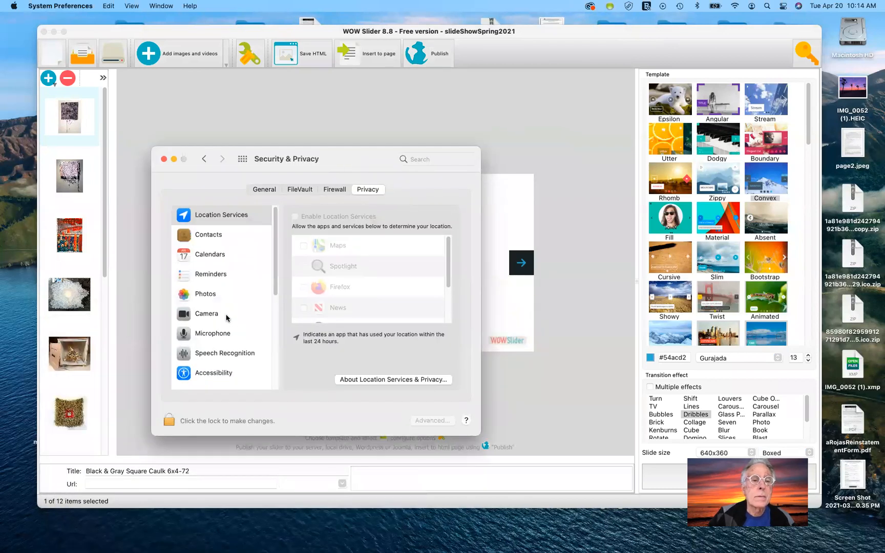
left_click(163, 159)
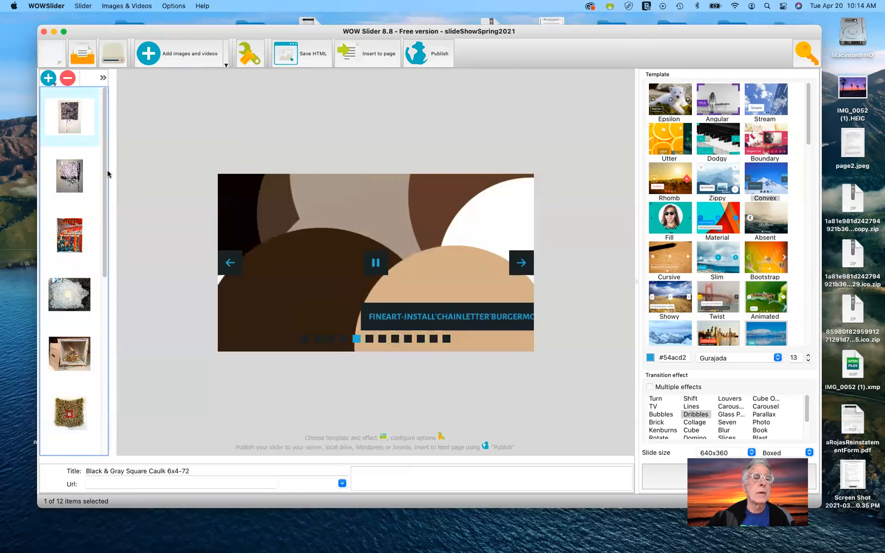
Look through the slide thumbnails and select the FineArt-install'ChainLetter' slide to view its title.
left_click_drag(106, 234, 105, 417)
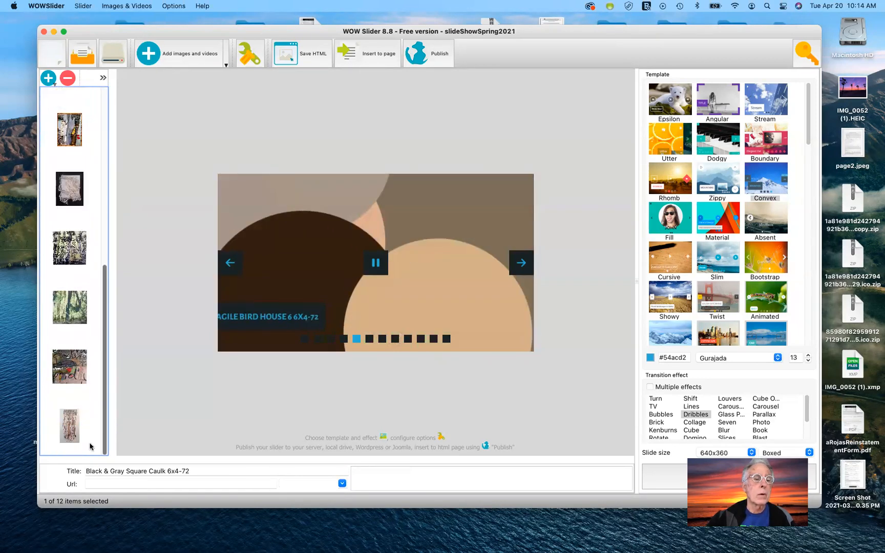
scroll(97, 220, "up", 5)
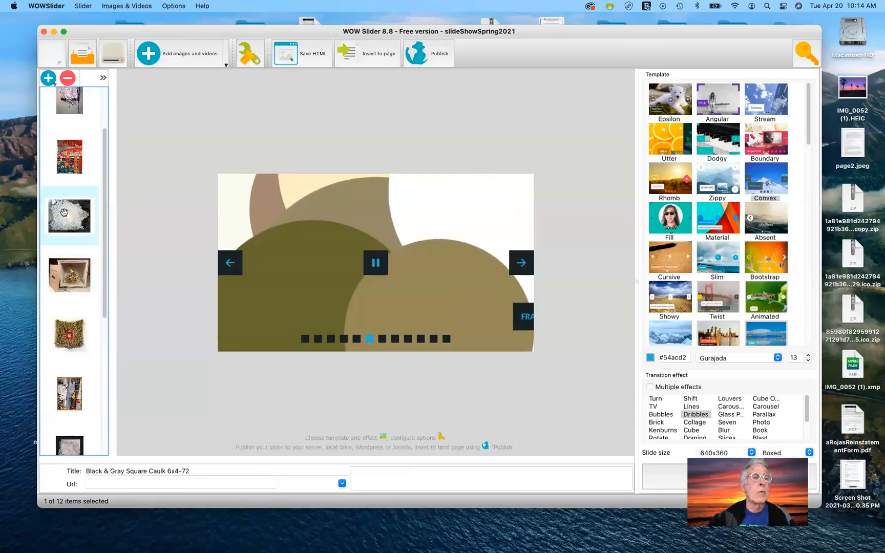
left_click(70, 218)
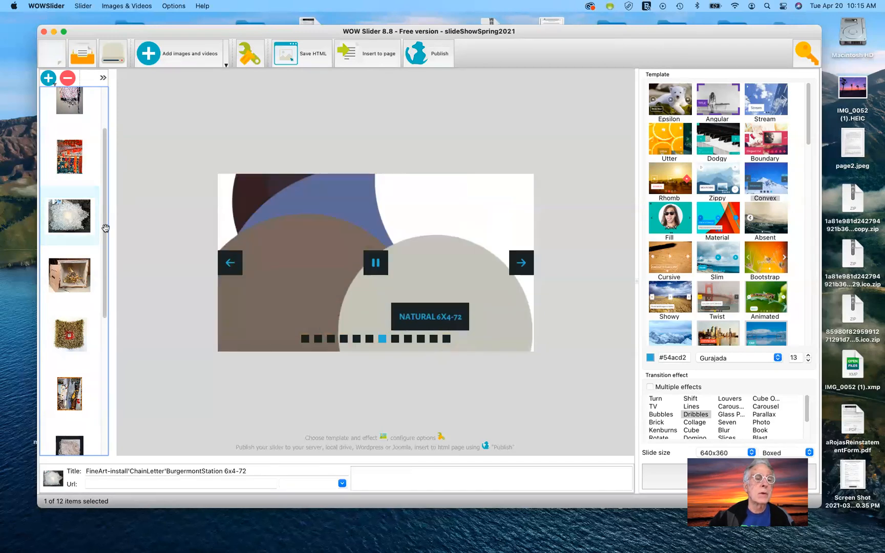
Remove the last slide, Wayward Fronds, from the slideshow.
scroll(105, 357, "down", 2)
scroll(105, 358, "down", 5)
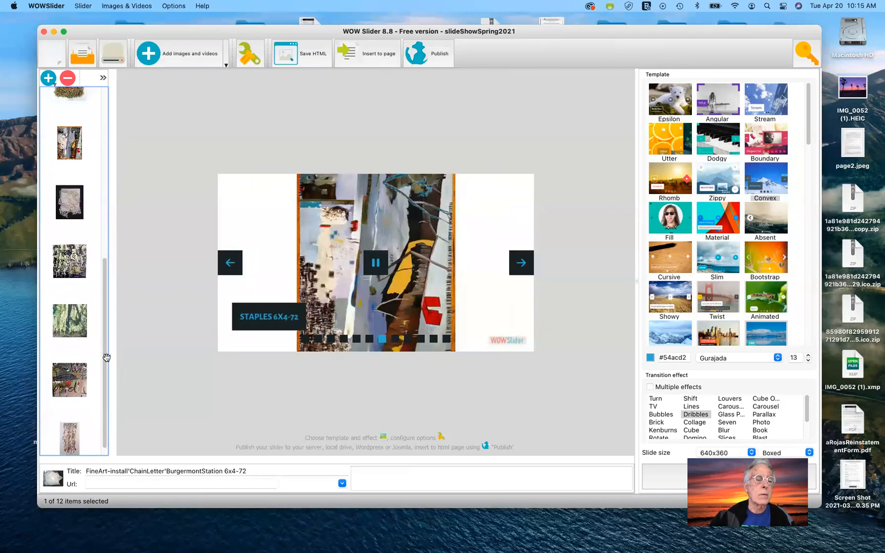
scroll(103, 419, "down", 1)
left_click(70, 433)
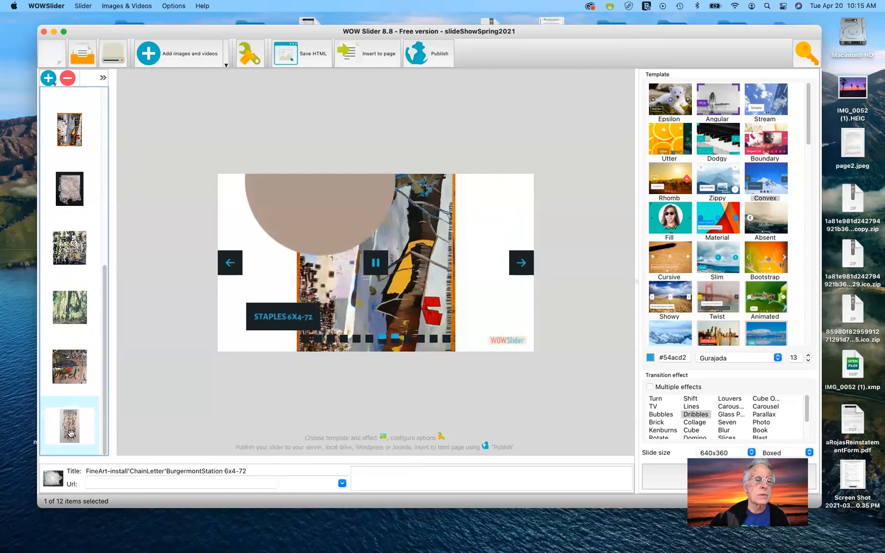
left_click(68, 78)
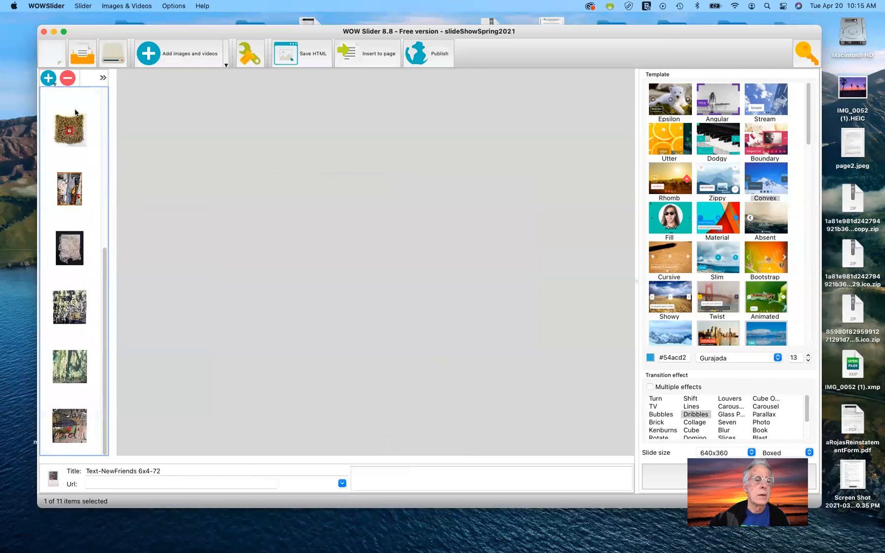
Remove the Text-NewFriends 6x4-72 and Text Paint12sq 6x4-72 slides from the end of the slideshow.
left_click(64, 426)
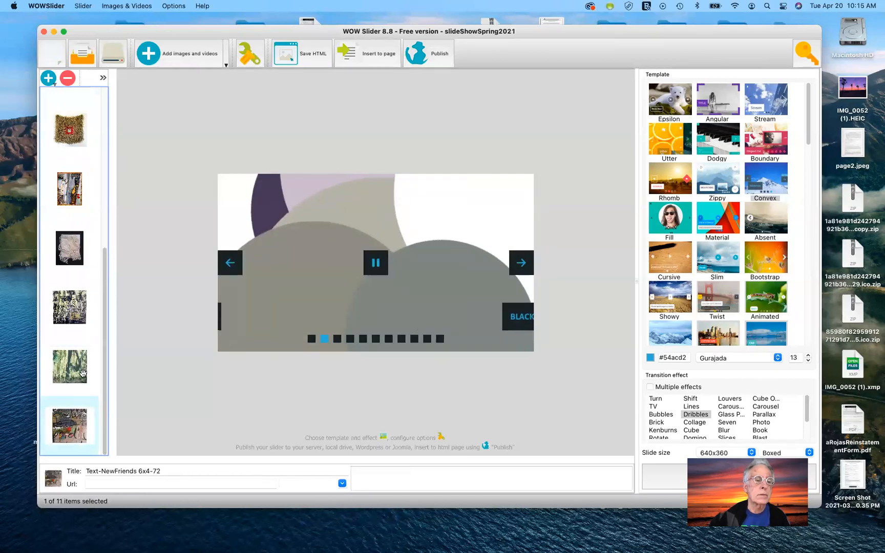
left_click(68, 78)
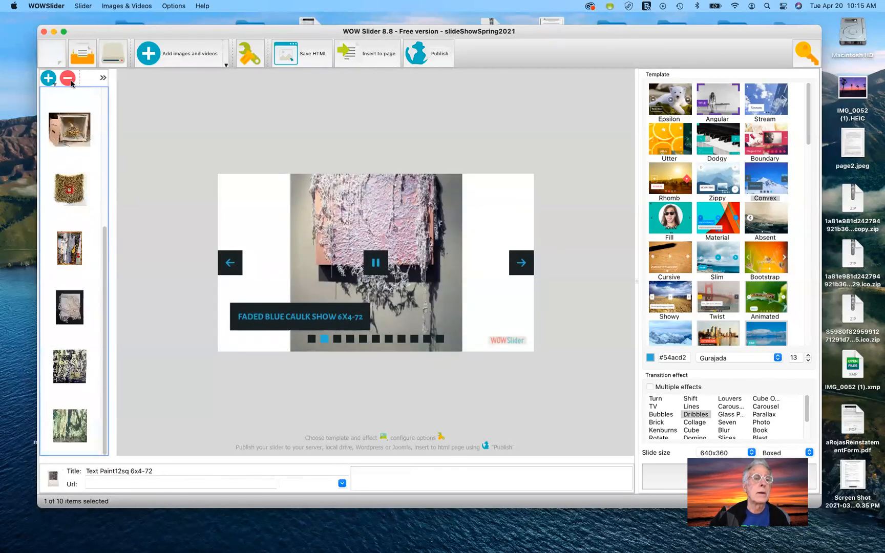
left_click(69, 423)
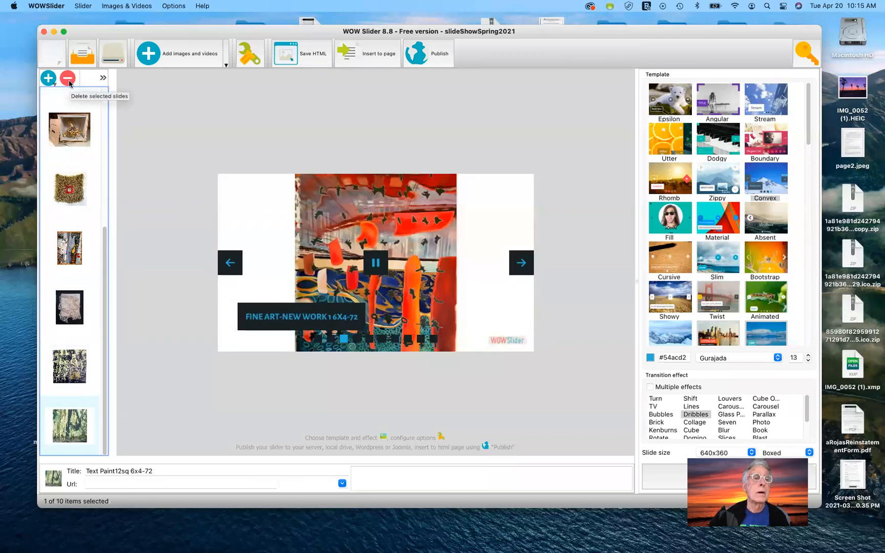
left_click(67, 78)
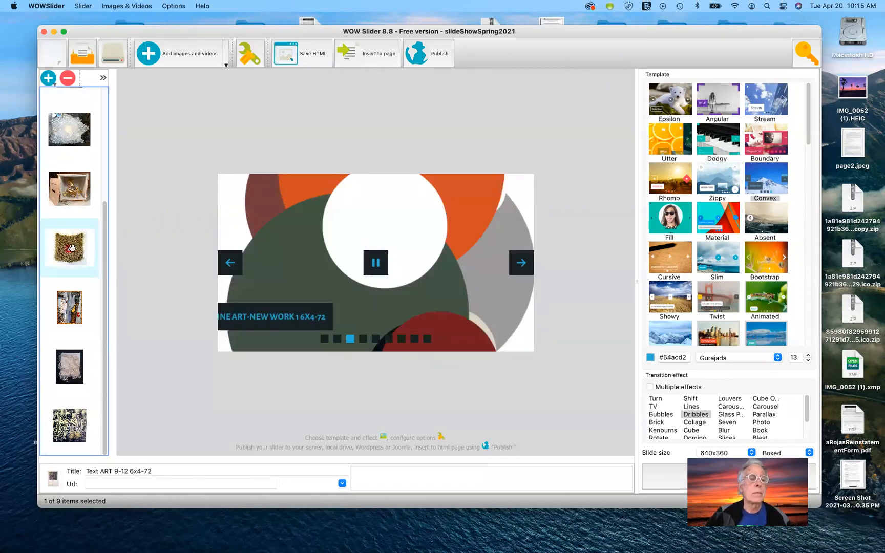
Reorder the slides, placing Fragile Bird house 6 directly after Staples and Natural 6x4-72 at the end of the slideshow.
left_click_drag(72, 206, 71, 283)
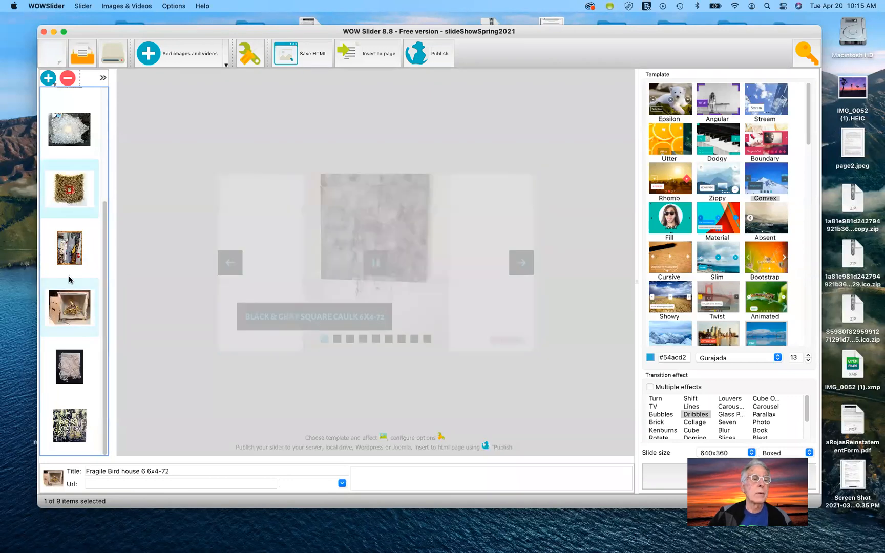
left_click_drag(77, 185, 75, 405)
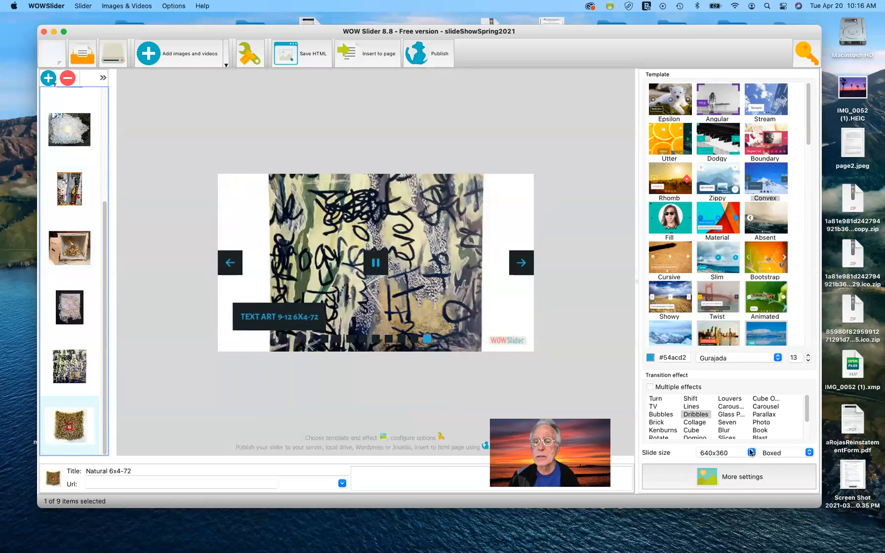
Set the slide size to 640x480, checking the other available sizes and keeping that choice.
left_click(750, 452)
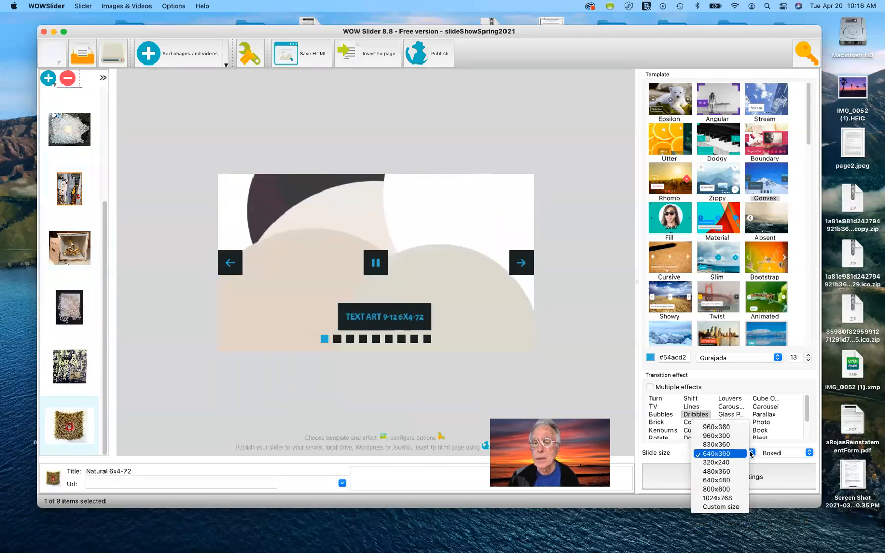
left_click(738, 481)
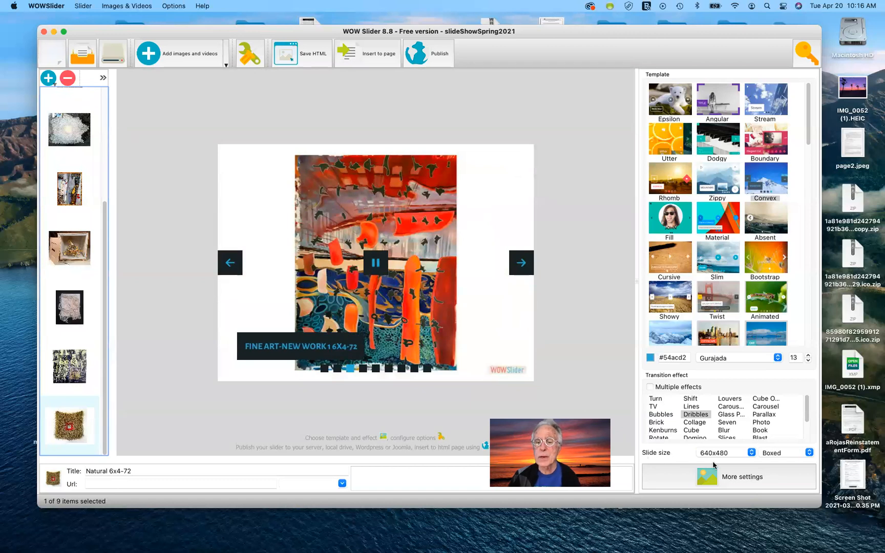
left_click(751, 453)
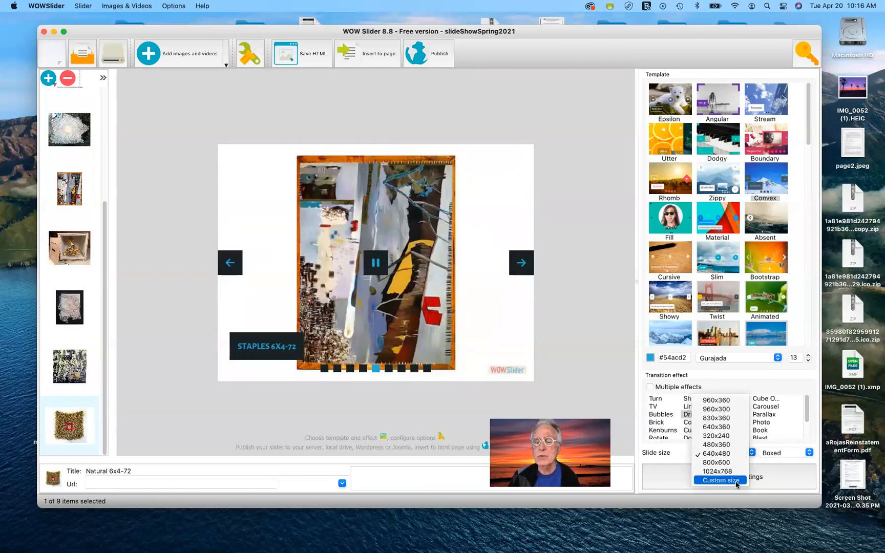
left_click(729, 456)
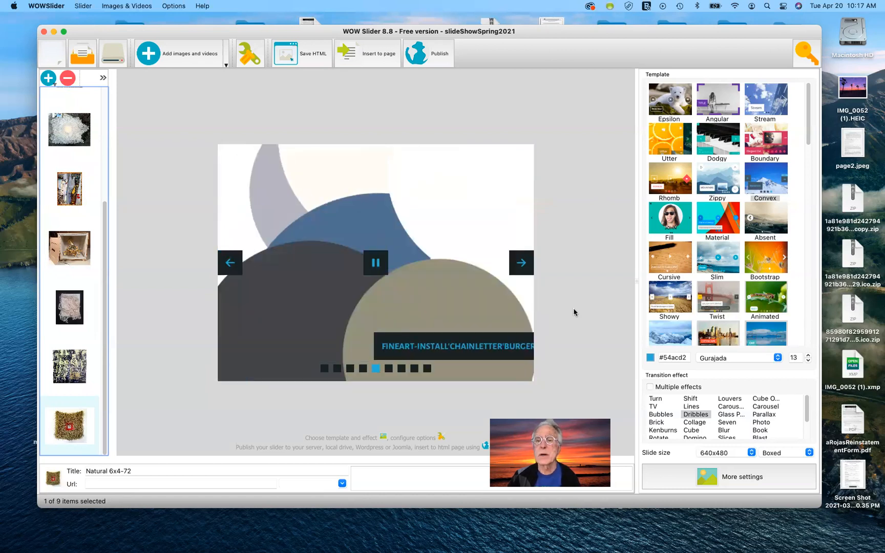
Try the Epsilon, Angular and Stream templates in turn on the slideshow preview.
left_click(670, 106)
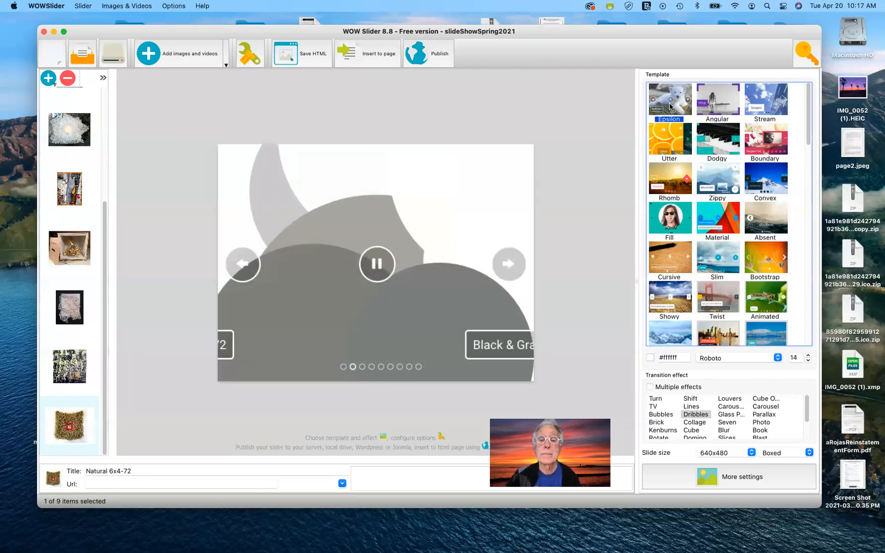
left_click(715, 102)
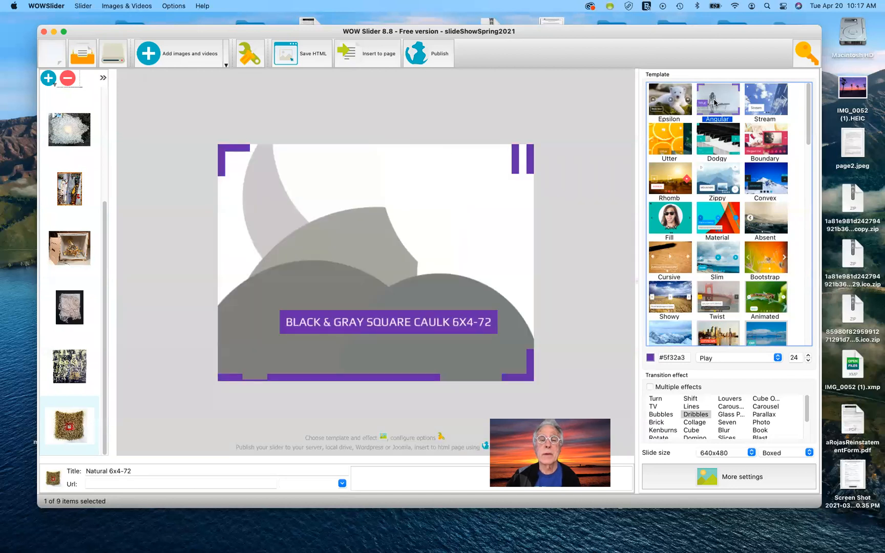
left_click(767, 105)
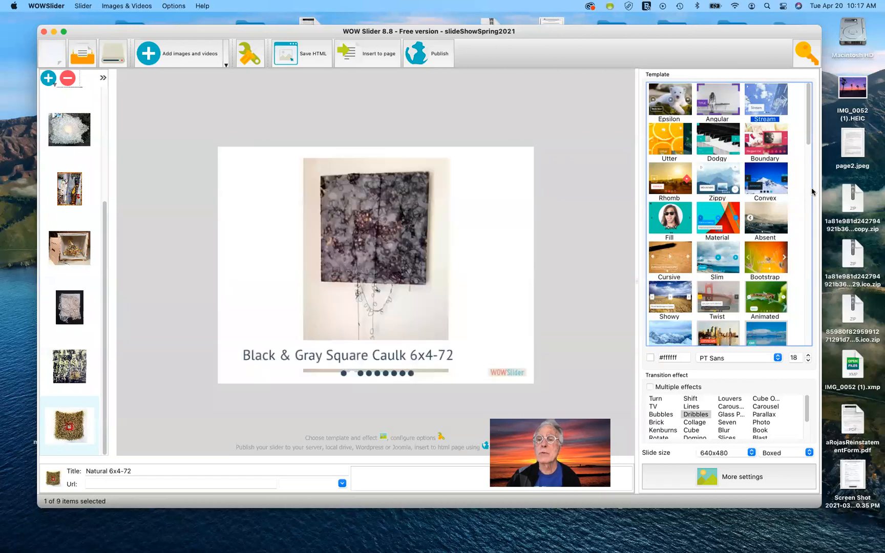
Look through the whole template gallery to compare the available slideshow designs.
left_click(810, 155)
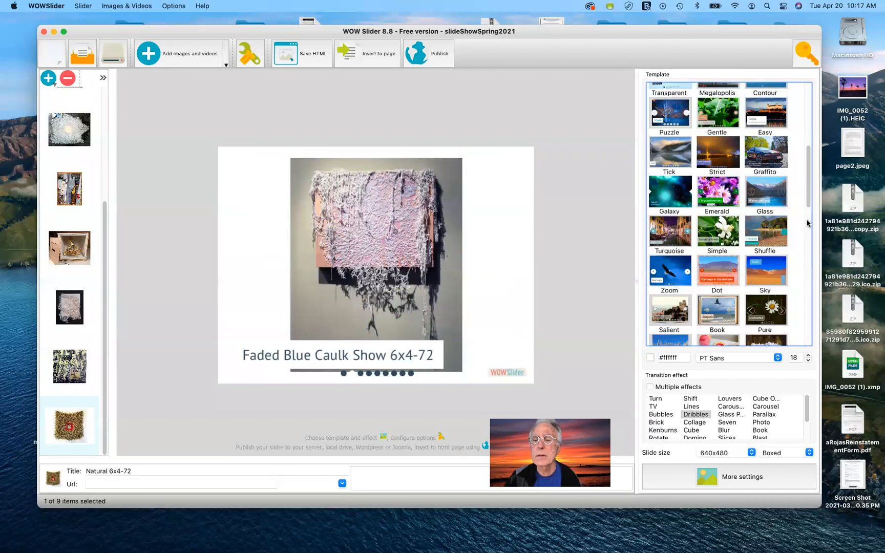
scroll(811, 239, "down", 1)
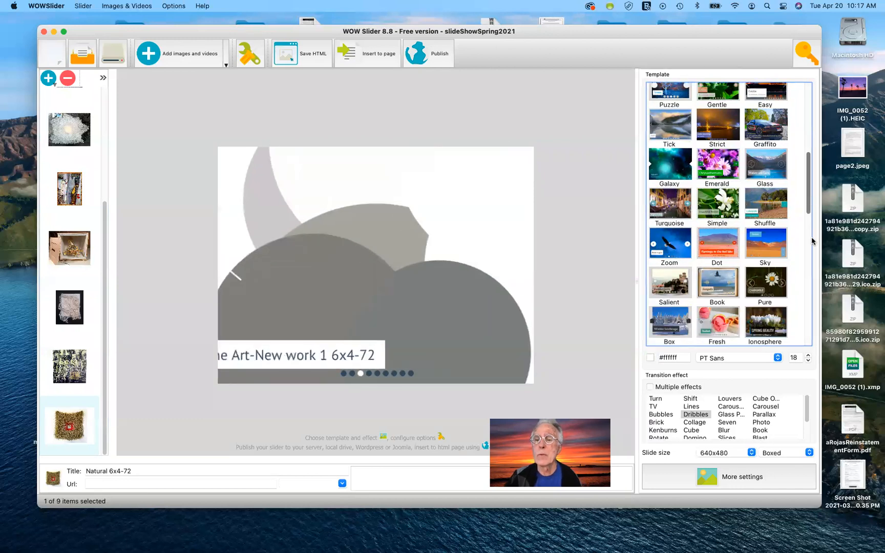
scroll(812, 241, "down", 3)
scroll(812, 251, "down", 4)
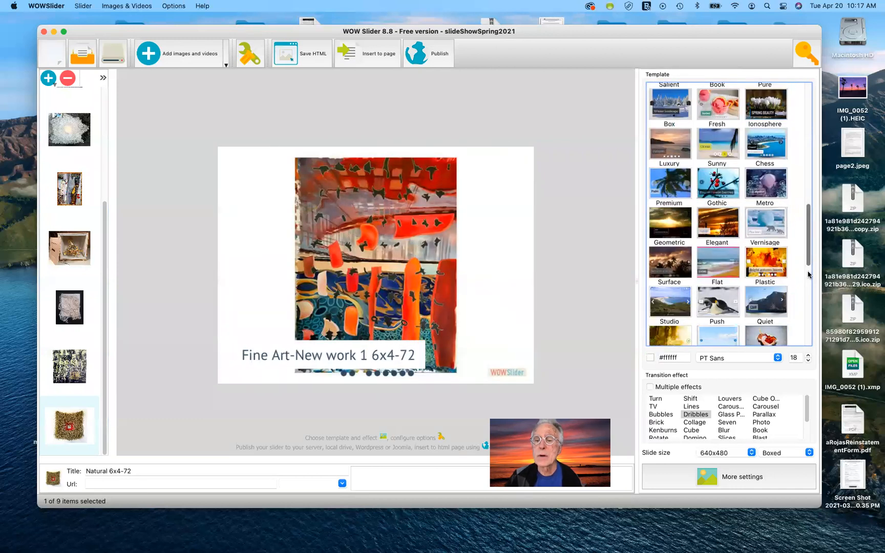
left_click_drag(806, 279, 809, 339)
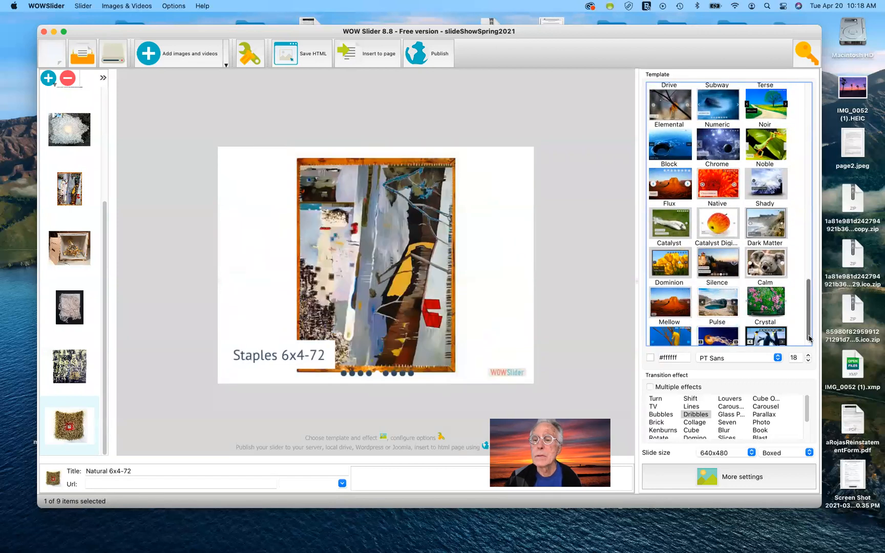
scroll(760, 267, "up", 5)
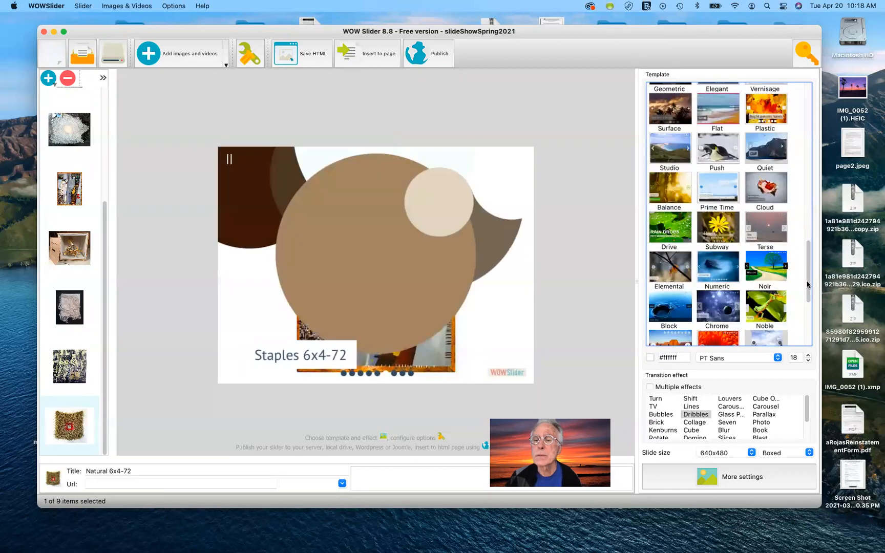
left_click_drag(809, 282, 810, 335)
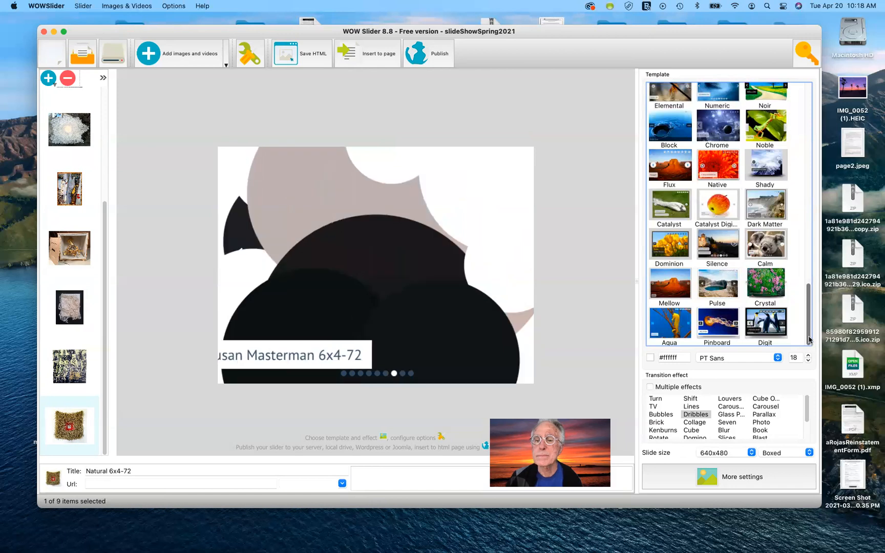
left_click_drag(808, 316, 810, 241)
scroll(811, 252, "up", 2)
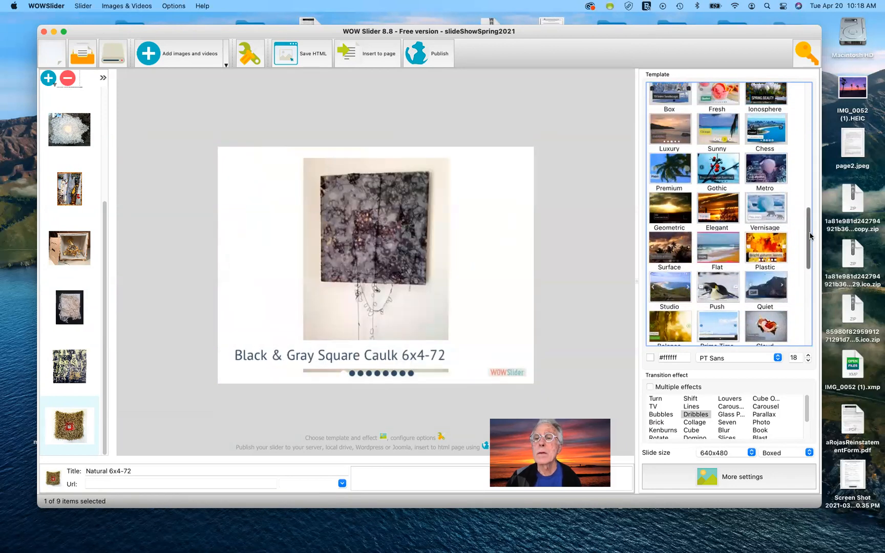
scroll(810, 236, "up", 2)
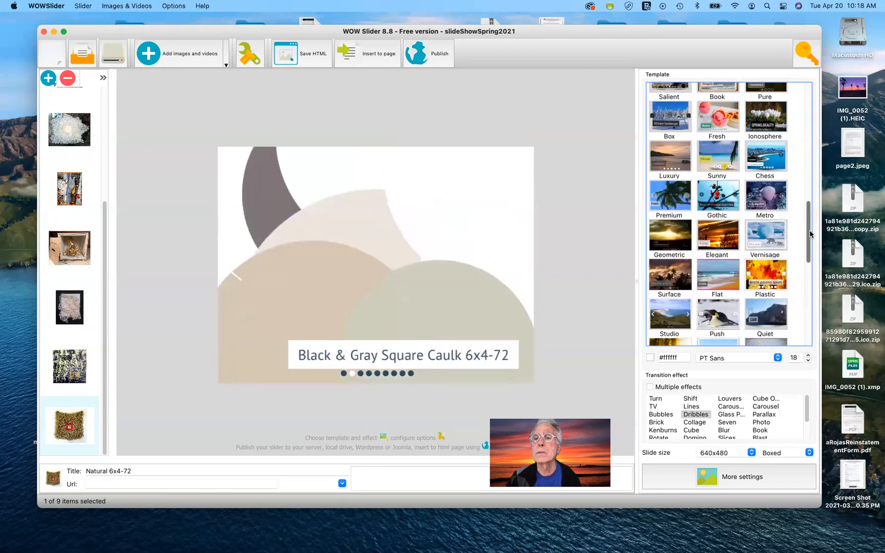
left_click_drag(810, 236, 808, 207)
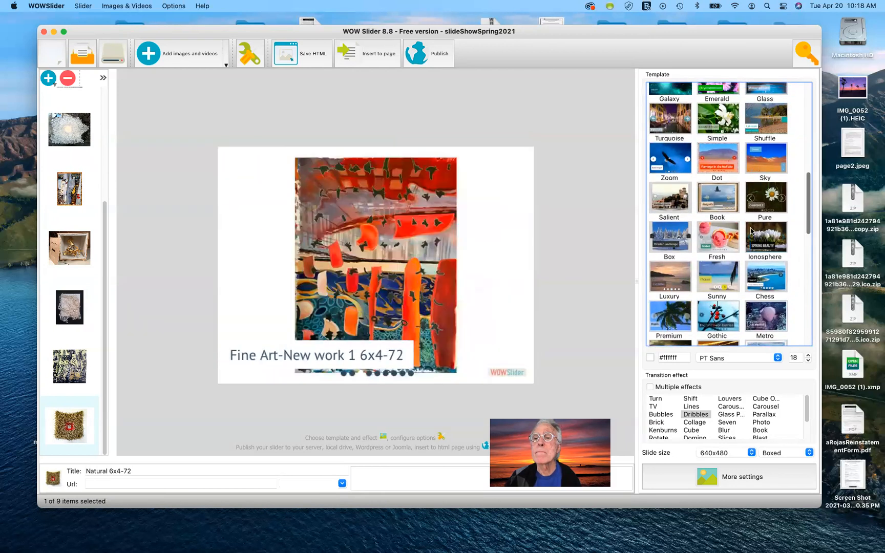
scroll(752, 232, "down", 2)
scroll(752, 232, "down", 10)
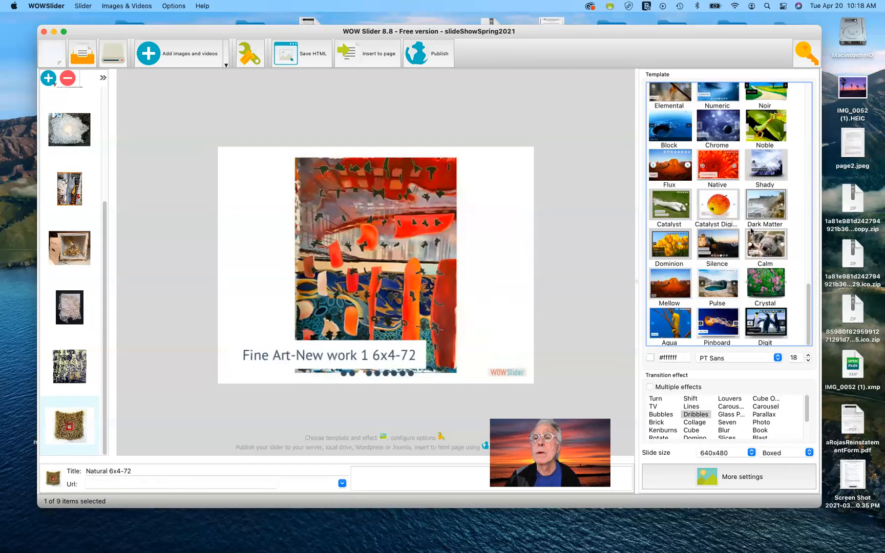
scroll(752, 232, "up", 15)
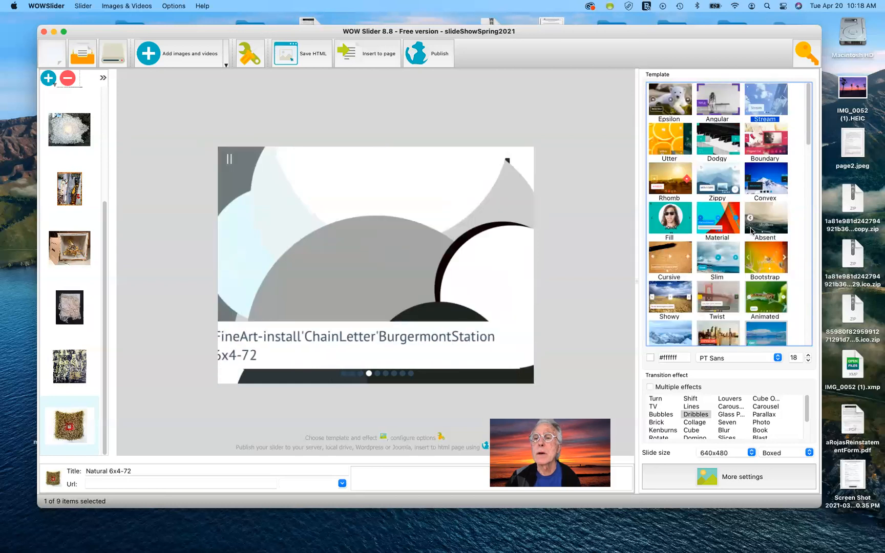
scroll(751, 227, "down", 15)
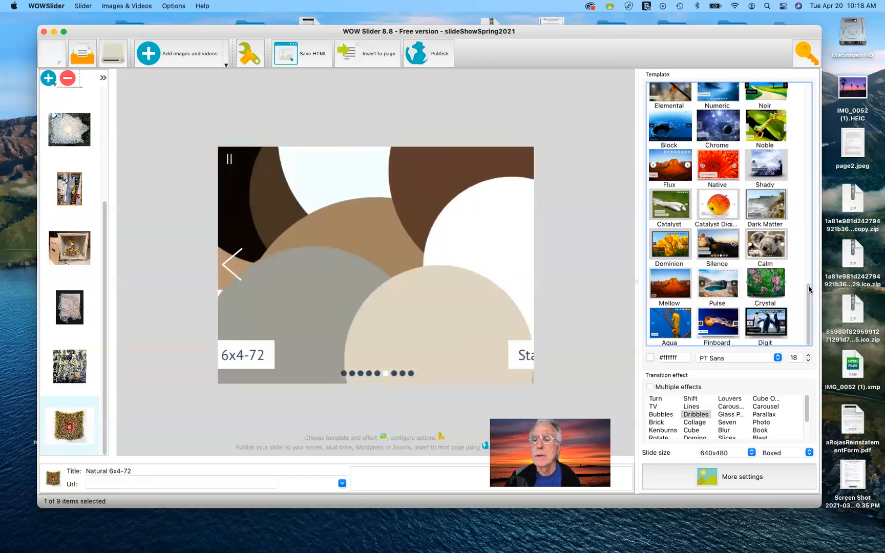
scroll(809, 307, "up", 2)
scroll(810, 338, "down", 2)
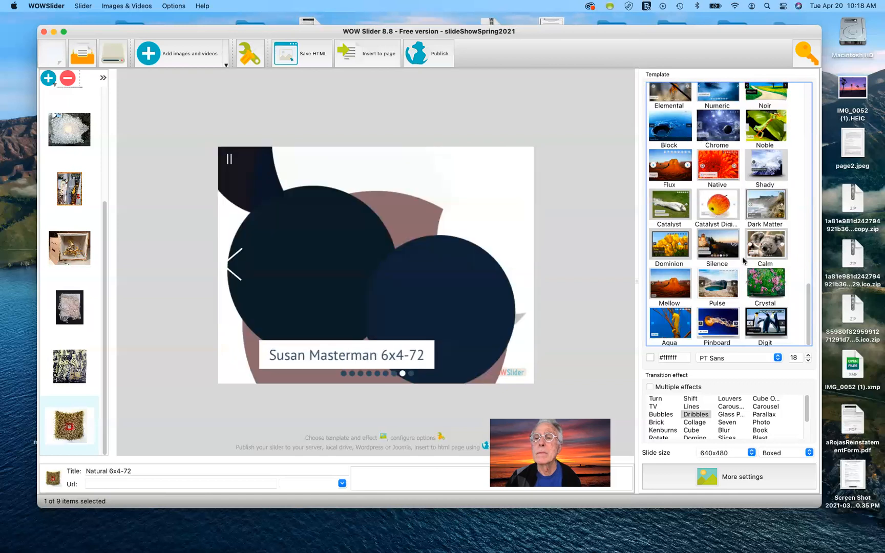
Apply the Terse template to the slideshow.
scroll(743, 260, "up", 10)
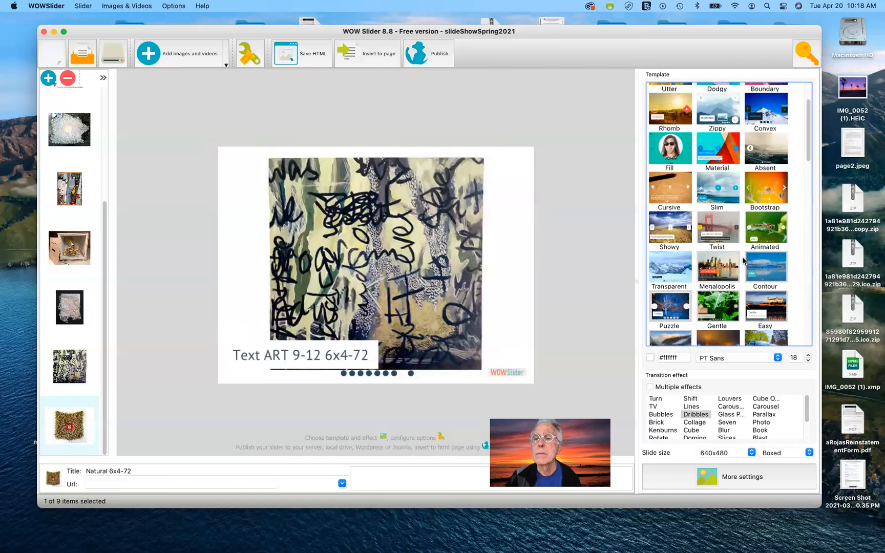
scroll(743, 261, "down", 5)
scroll(743, 260, "up", 6)
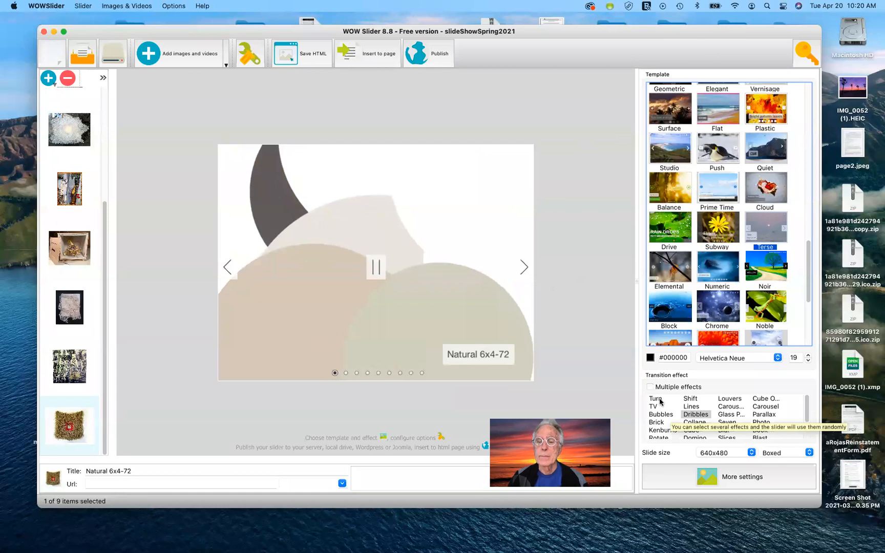
Preview the Turn, TV, Bubbles and Dribbles transition effects, and set the slideshow's transition effect to Louvers.
scroll(676, 410, "down", 2)
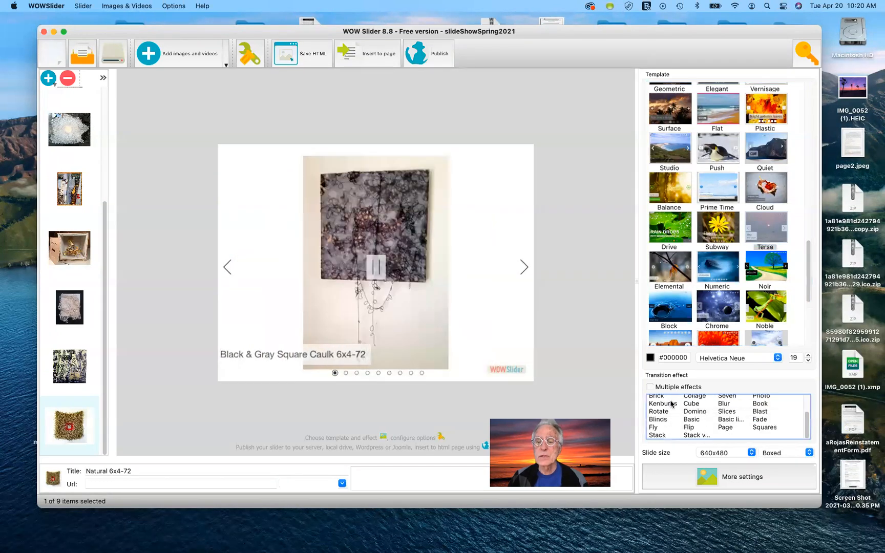
scroll(671, 407, "up", 2)
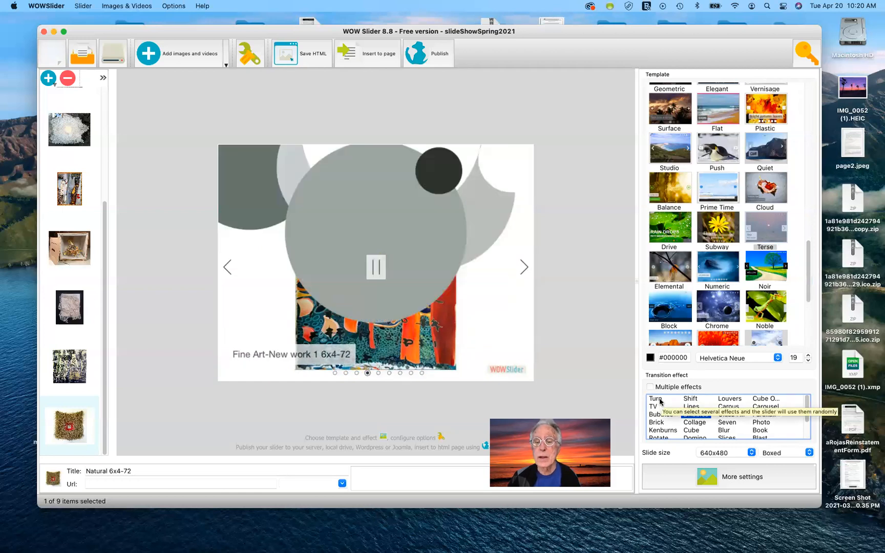
left_click(660, 402)
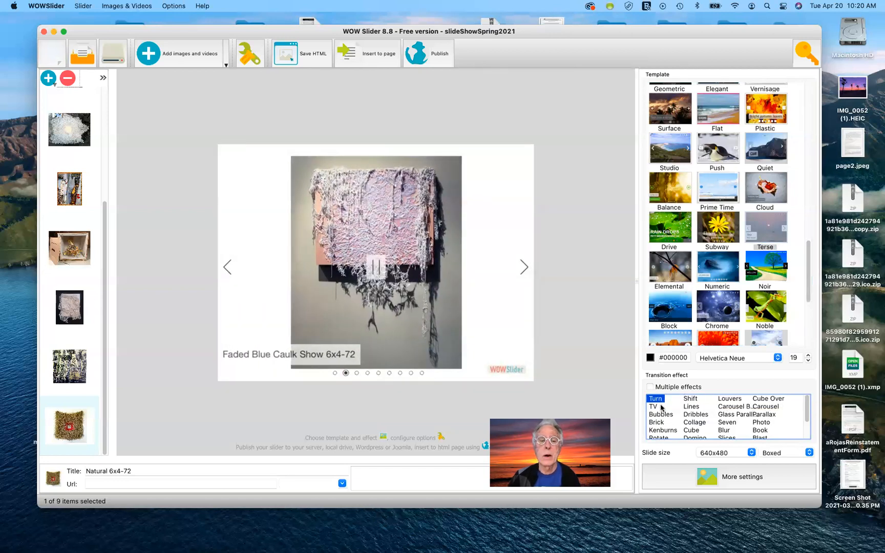
left_click(660, 407)
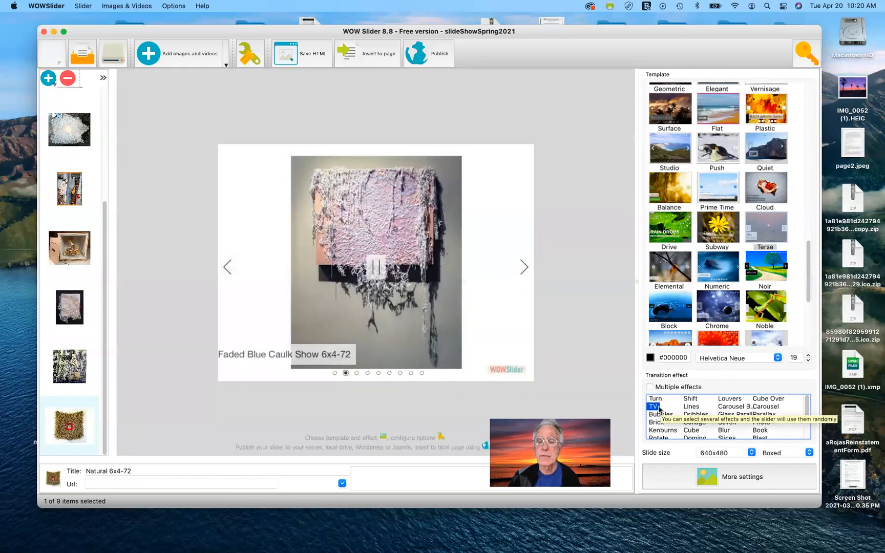
left_click(660, 414)
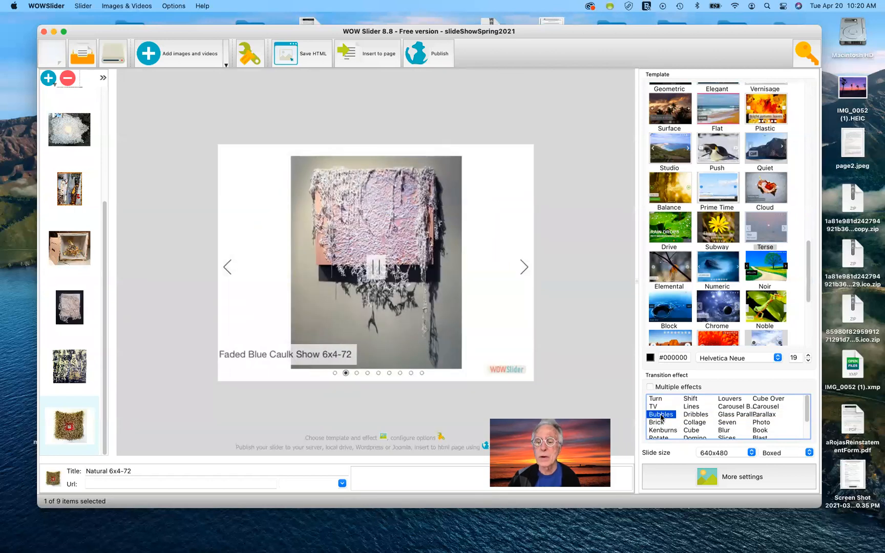
left_click(703, 417)
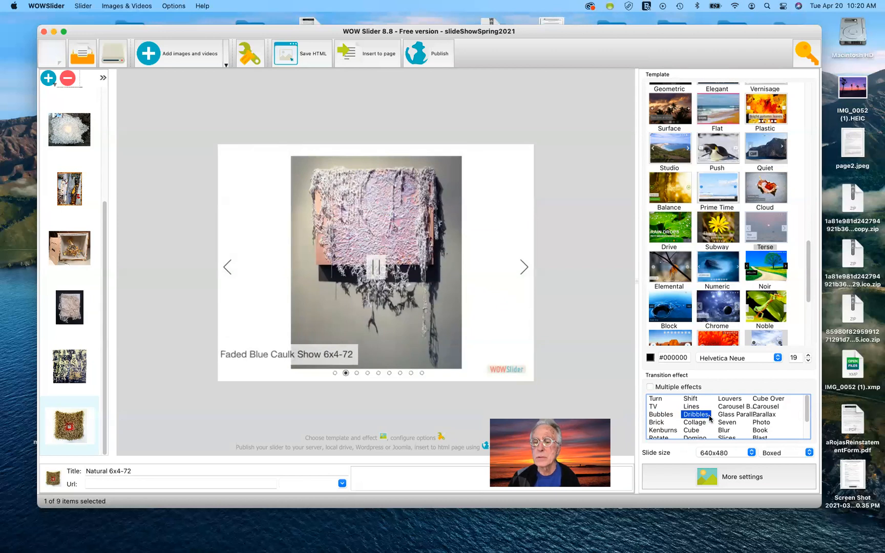
left_click(730, 399)
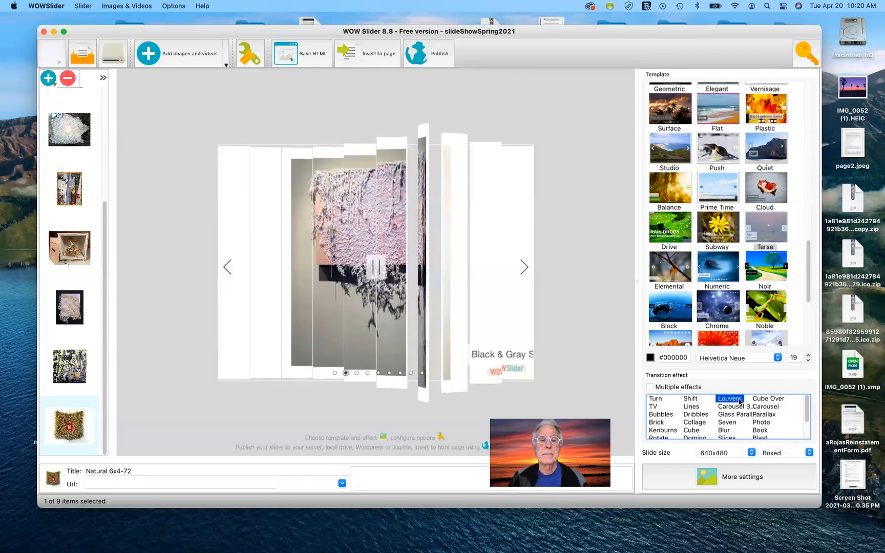
Preview the Cube Over transition effect, and set the slideshow's transition effect to Blur.
left_click(772, 403)
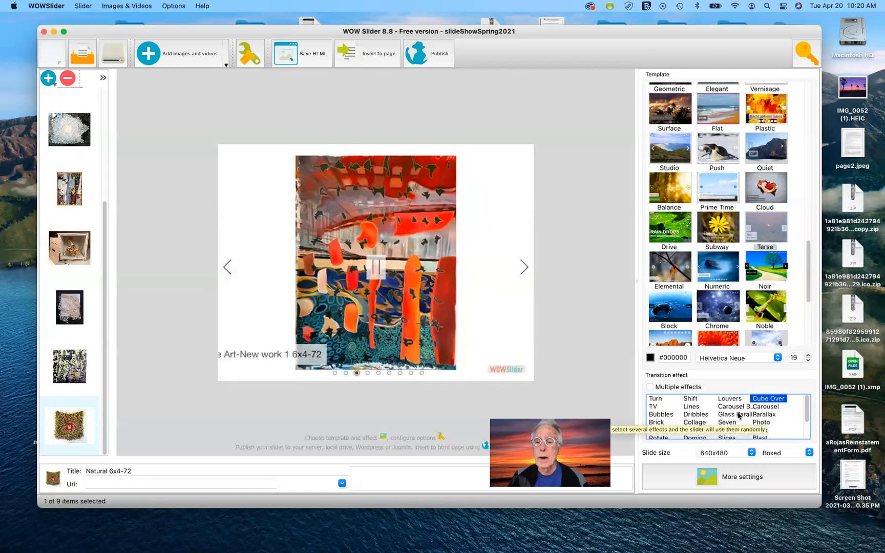
scroll(735, 415, "down", 3)
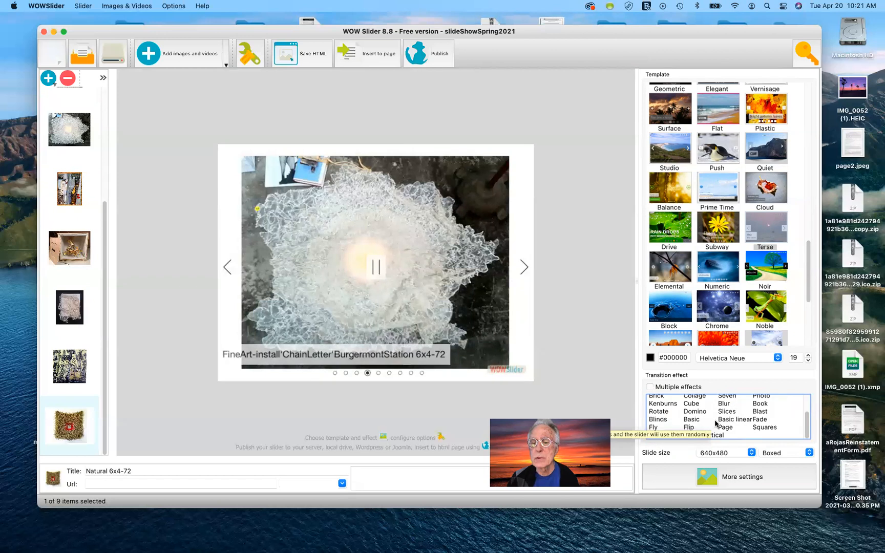
left_click(724, 404)
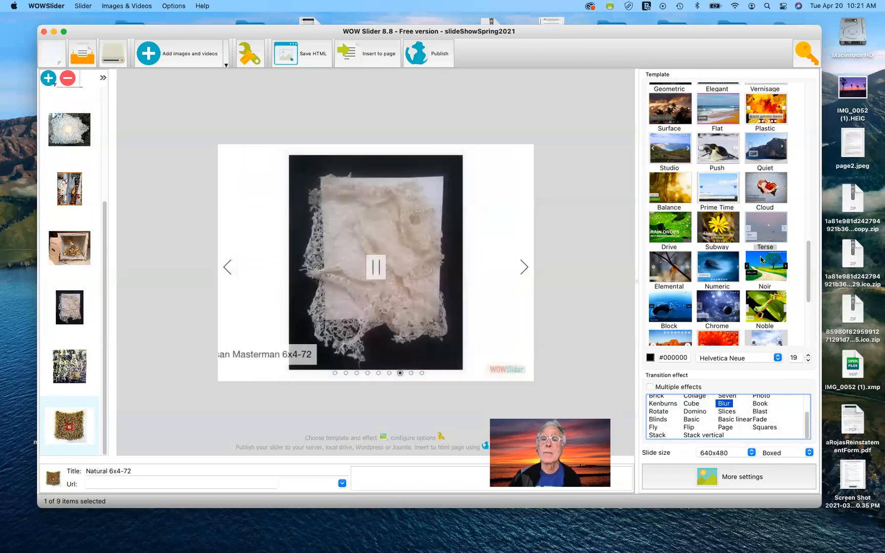
scroll(758, 260, "up", 5)
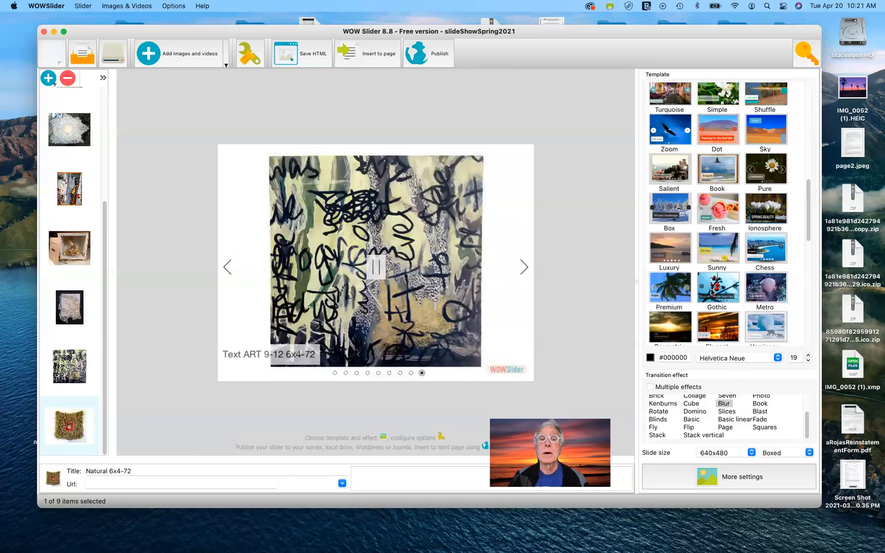
scroll(730, 335, "down", 4)
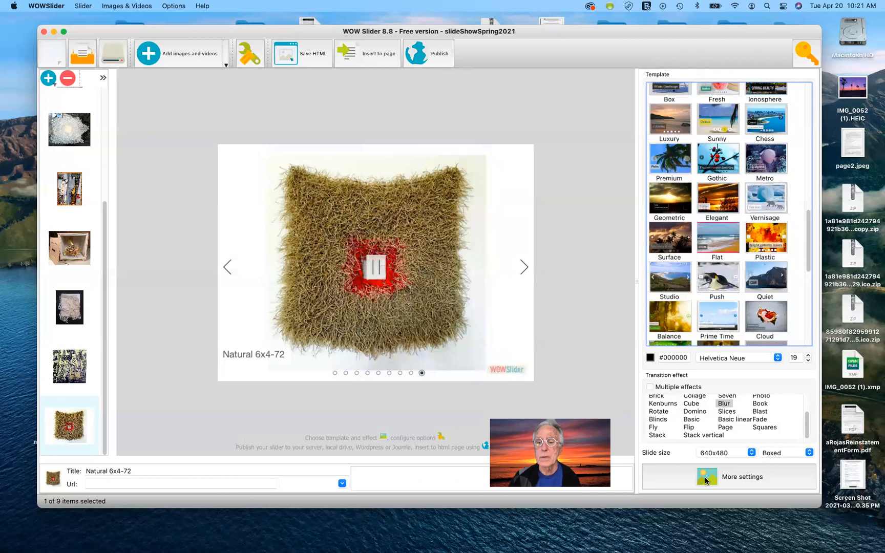
Set the image fill color to white (#ffffff) in the slideshow's detailed design settings.
left_click(707, 480)
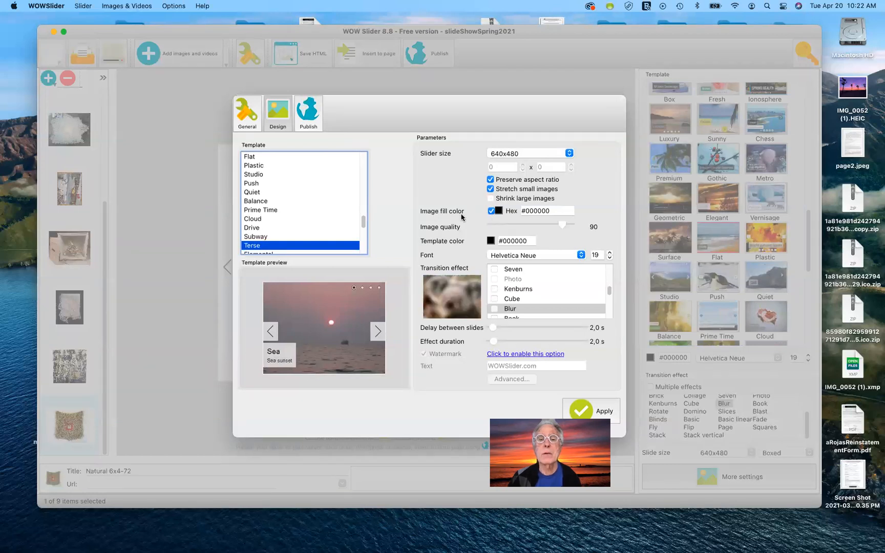
left_click(499, 210)
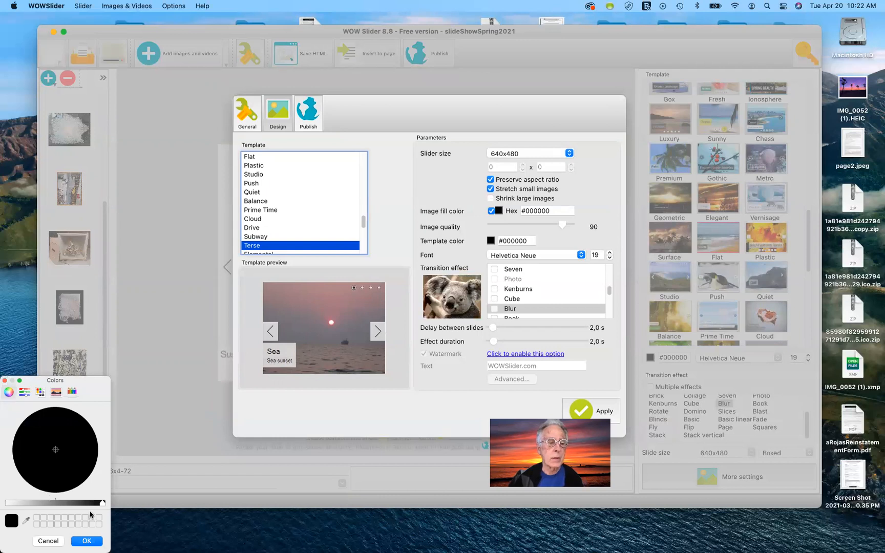
left_click_drag(102, 505, 3, 496)
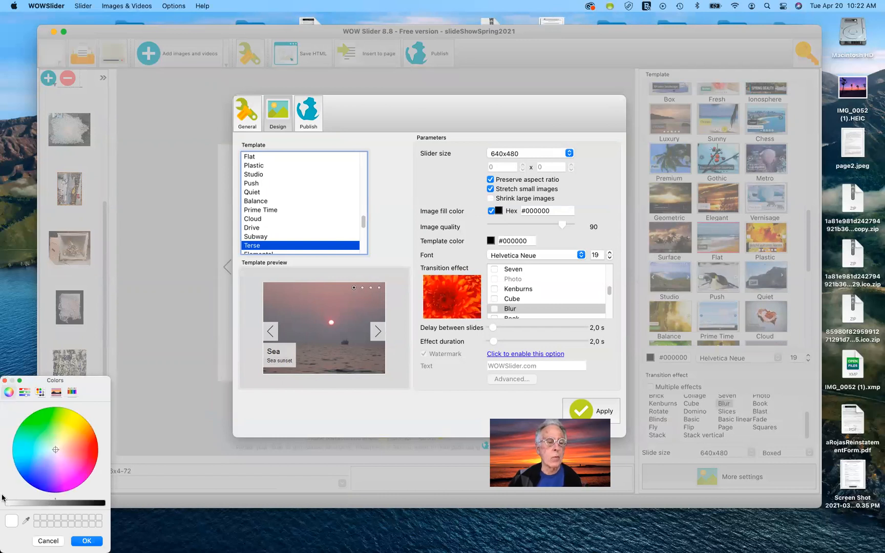
left_click(87, 541)
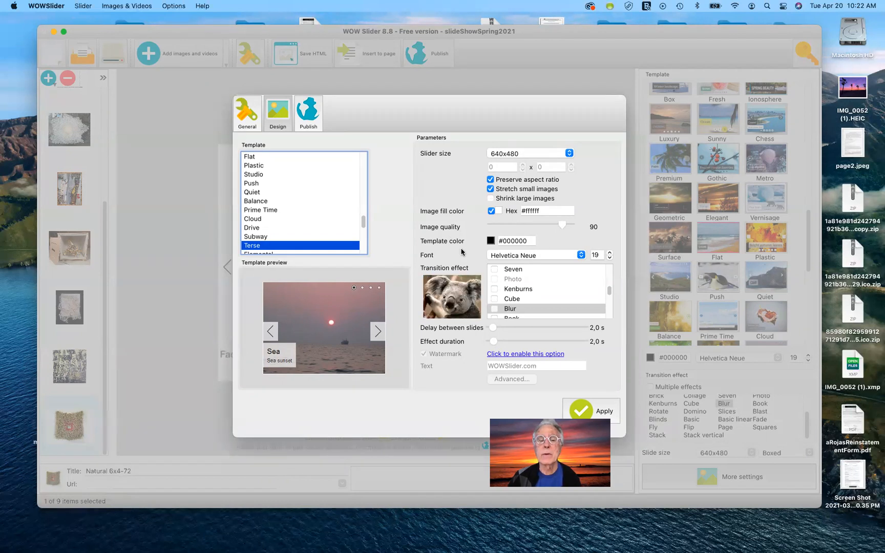
Set the template color to white (#ffffff) and apply the design settings to the slideshow.
left_click(491, 241)
left_click_drag(105, 502, 2, 493)
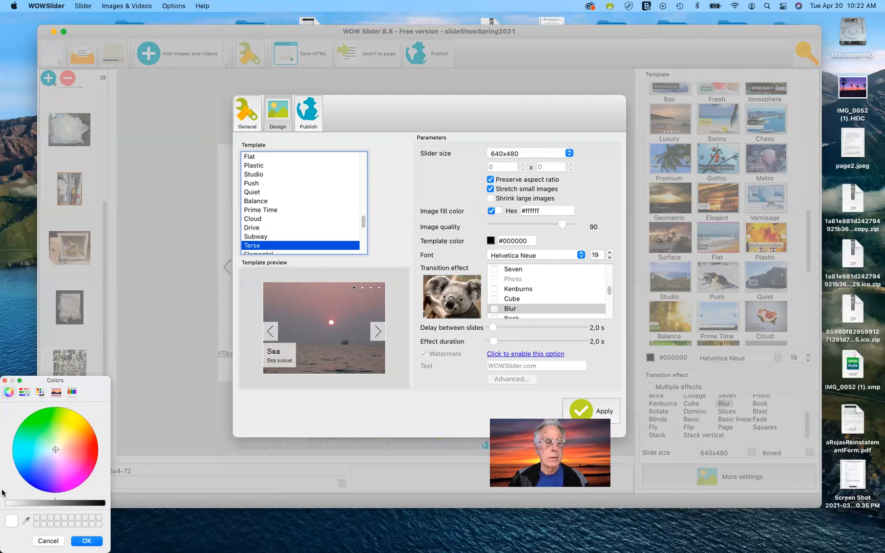
left_click(83, 540)
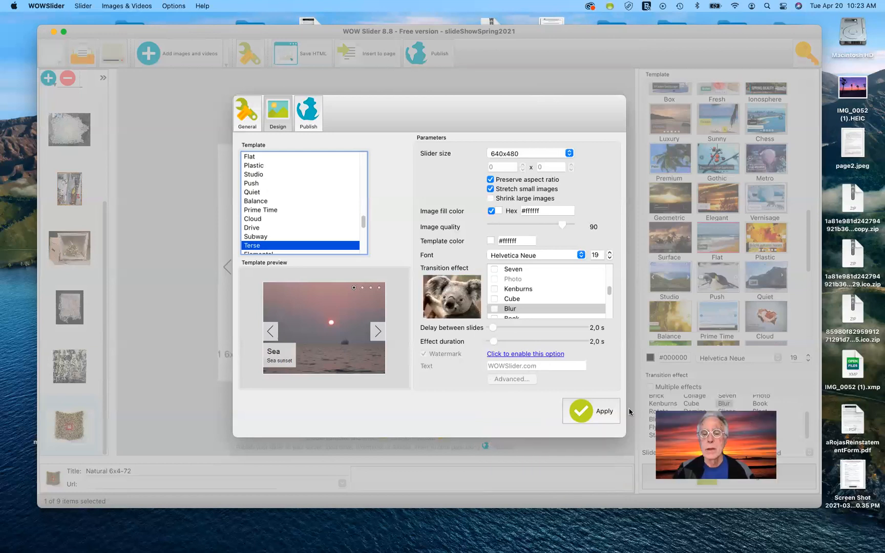
left_click(590, 413)
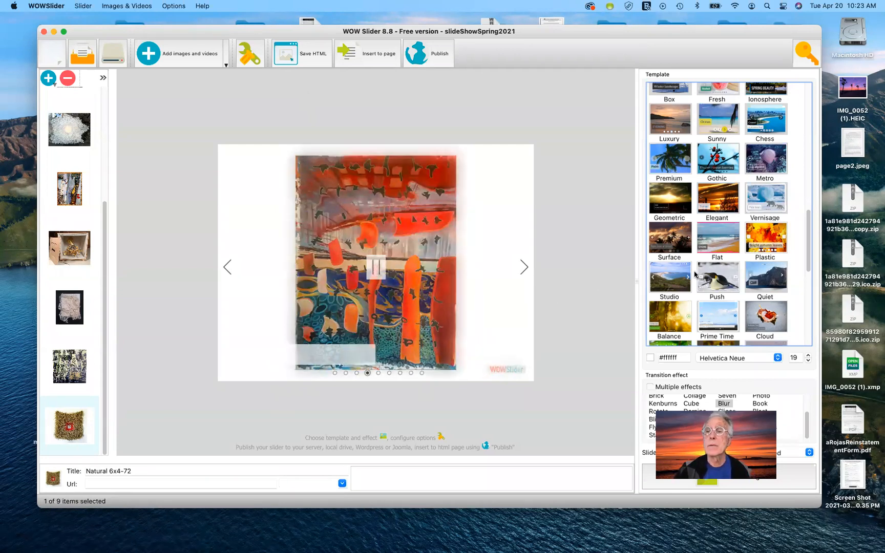
Set the slideshow's template color back to black (#000000).
scroll(768, 215, "up", 8)
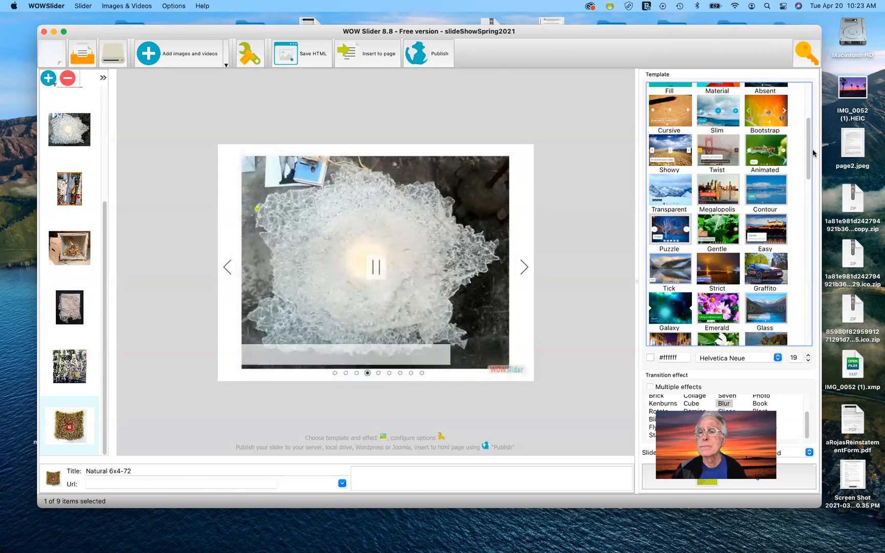
scroll(810, 139, "up", 2)
scroll(810, 139, "down", 5)
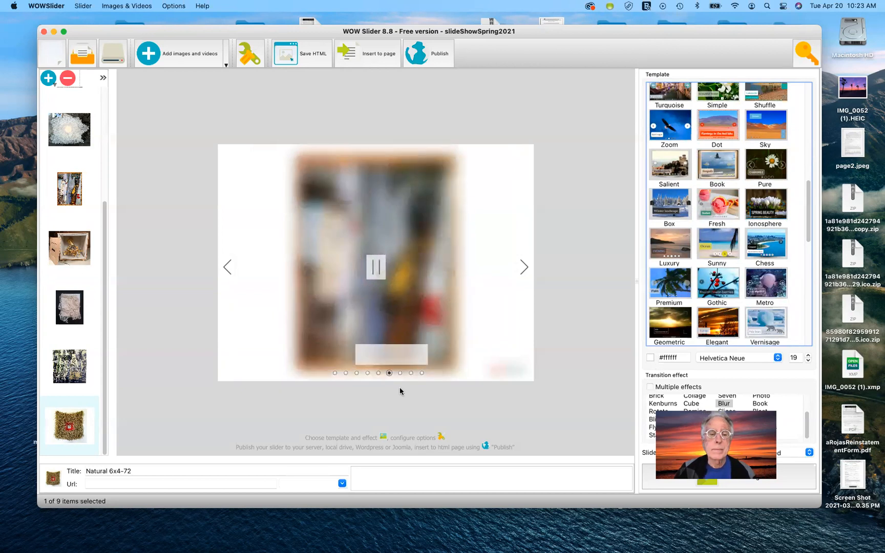
left_click(649, 359)
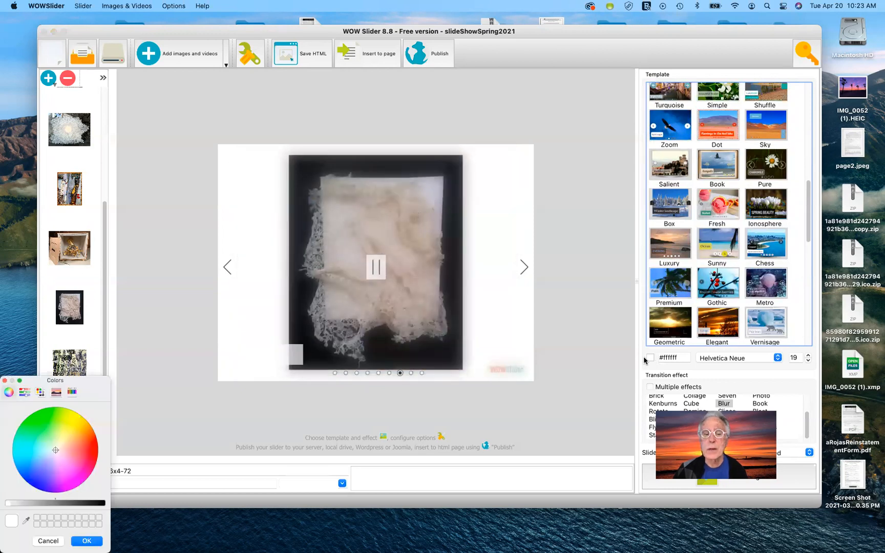
left_click(102, 503)
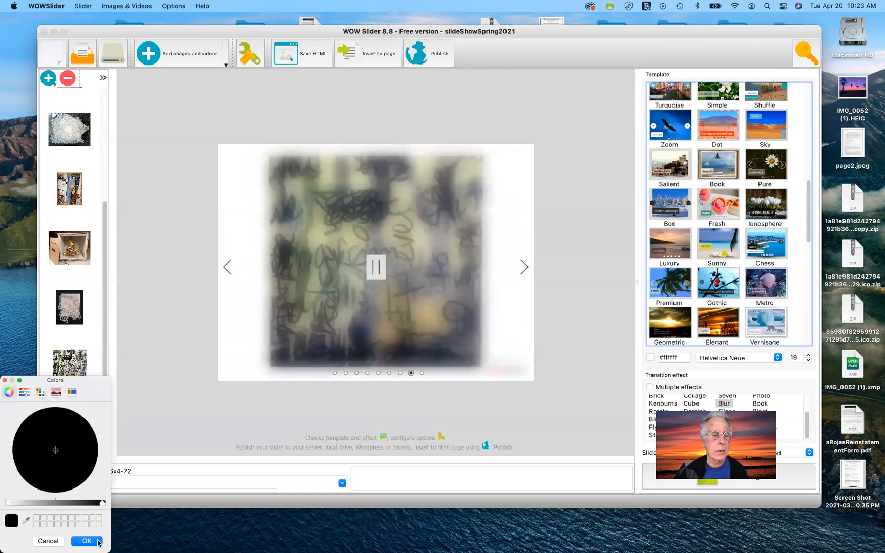
left_click(86, 542)
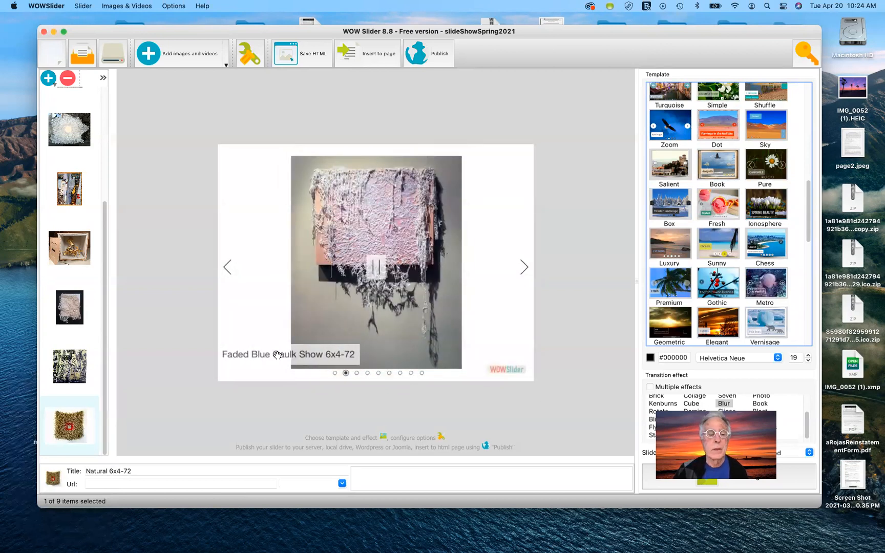
Open the title of the currently selected last slide for editing.
left_click(158, 471)
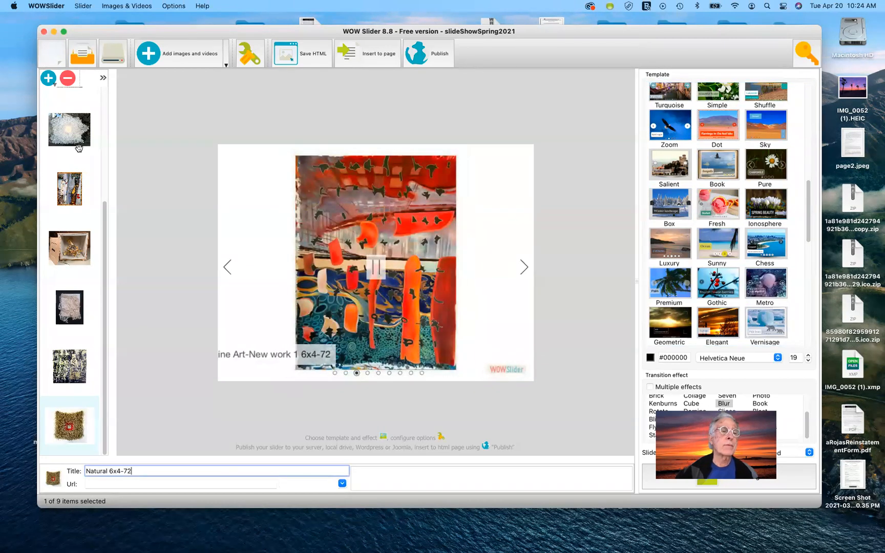
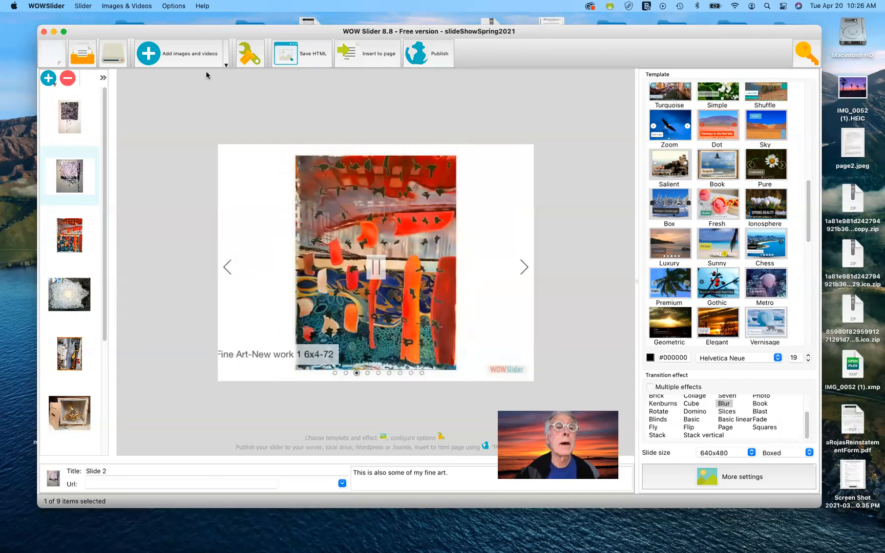
In the general slideshow properties, enable pause on mouseover and controls on mouseover, and set the description effect to none.
left_click(250, 56)
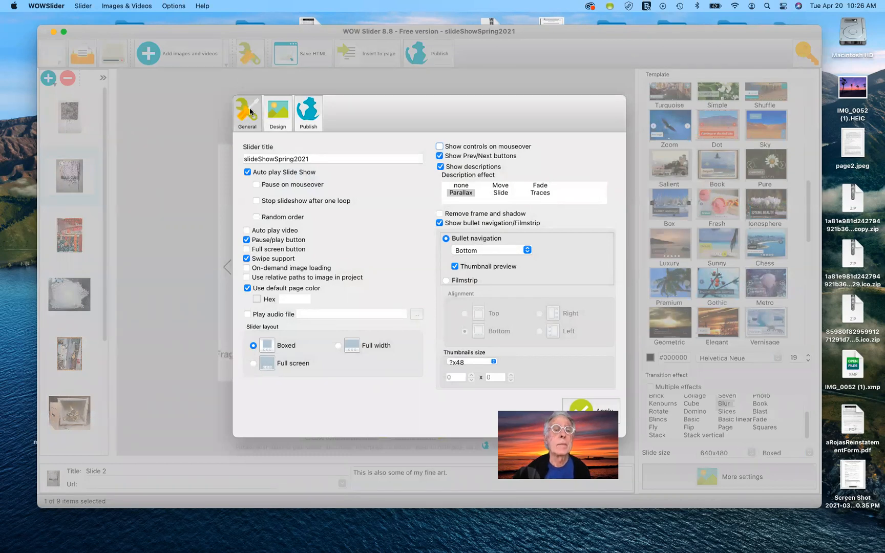
left_click(279, 117)
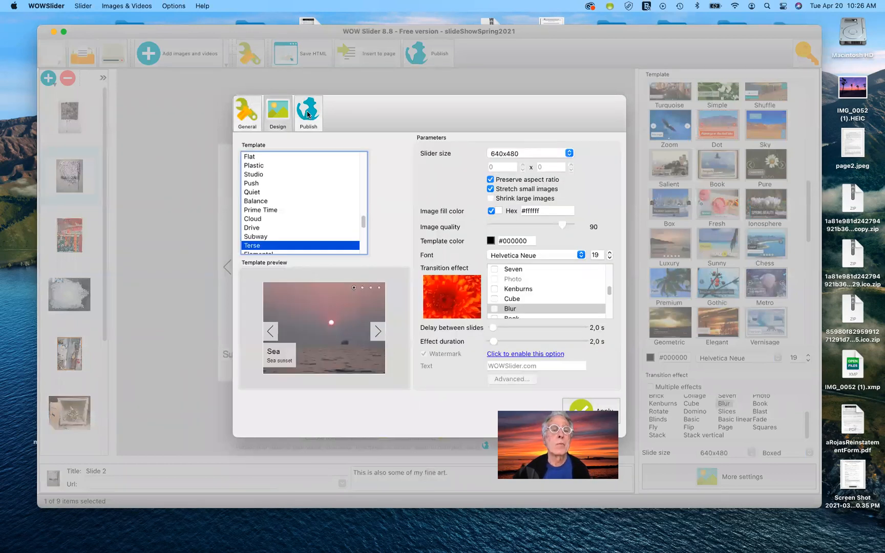
left_click(250, 120)
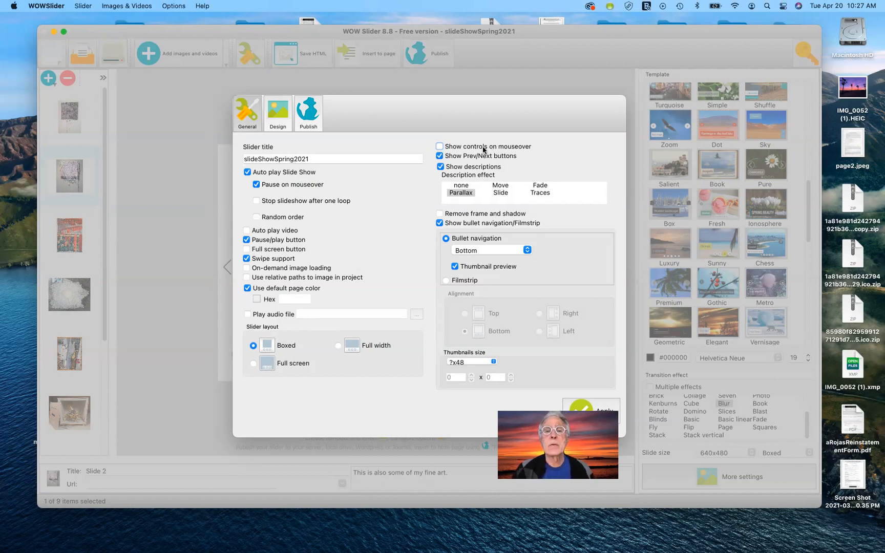
left_click(439, 147)
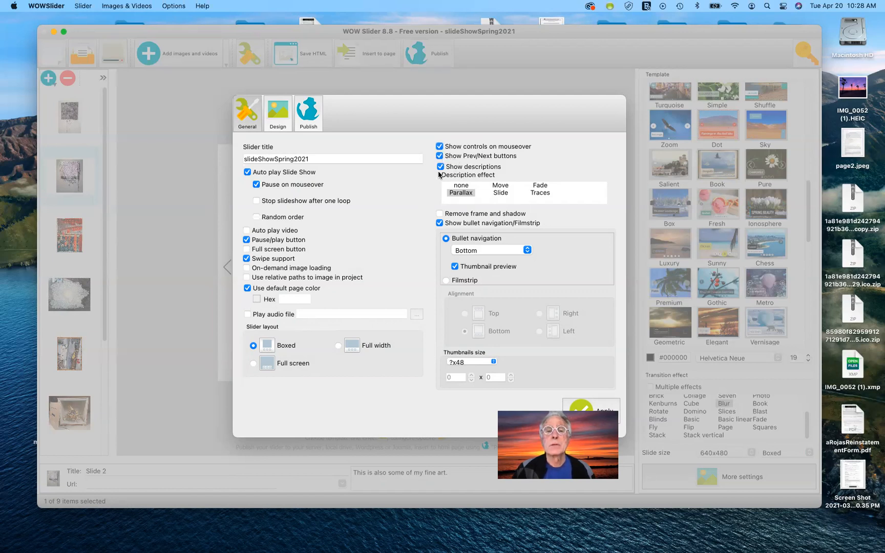
left_click(466, 186)
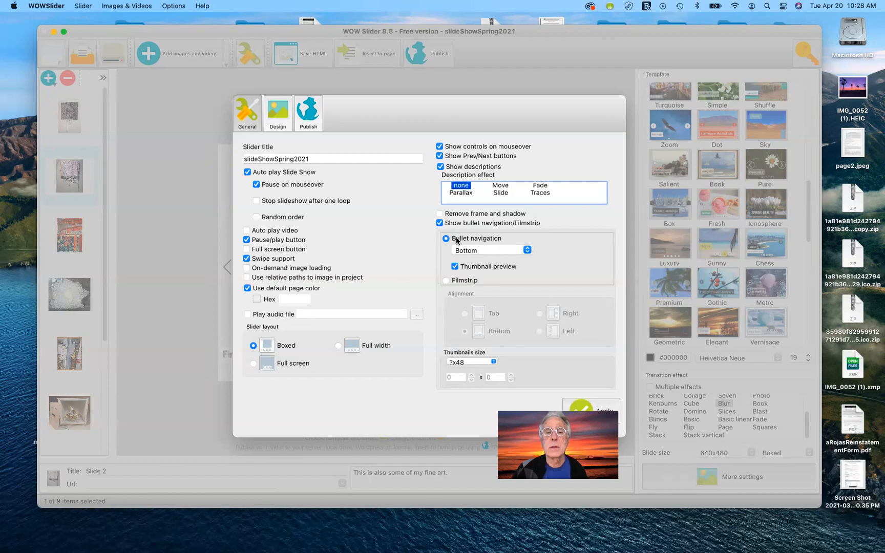
Keep the bullet position at Bottom, switch the slideshow navigation to a bottom-aligned filmstrip, and apply the settings.
left_click(484, 251)
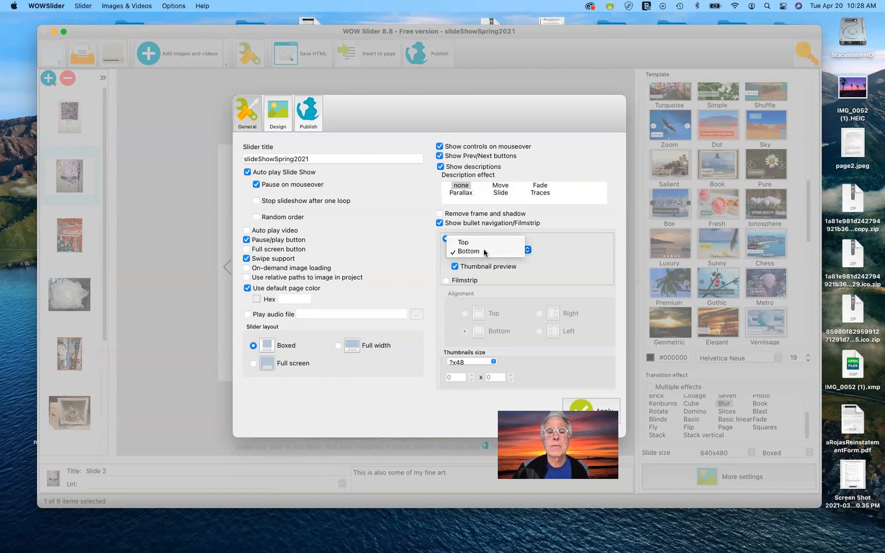
left_click(484, 251)
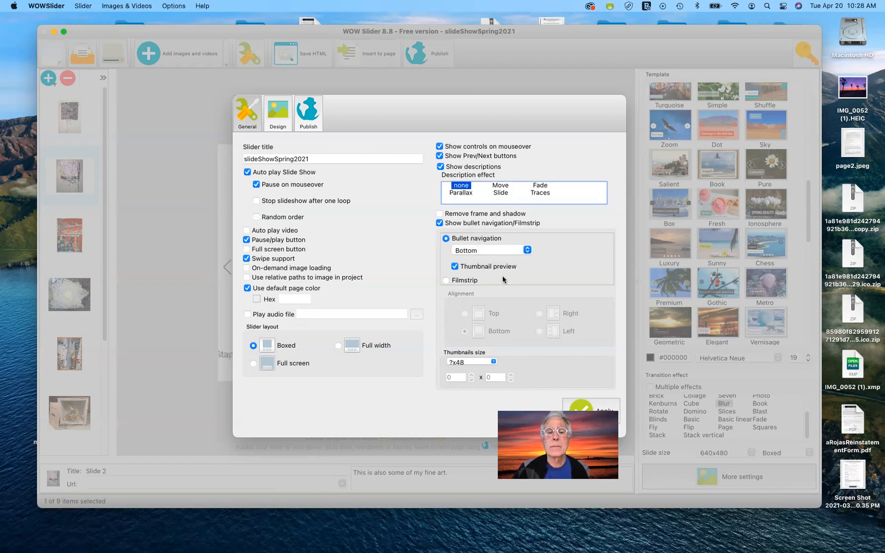
left_click(446, 281)
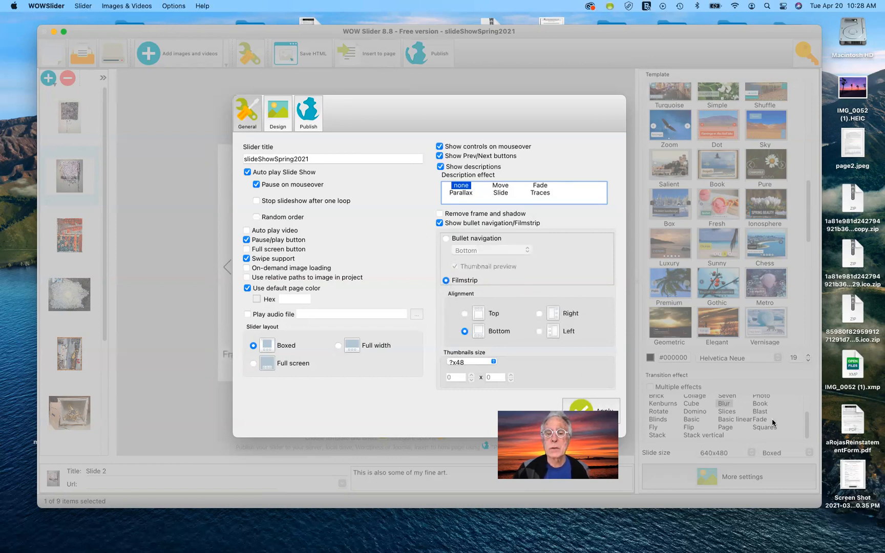
left_click(580, 412)
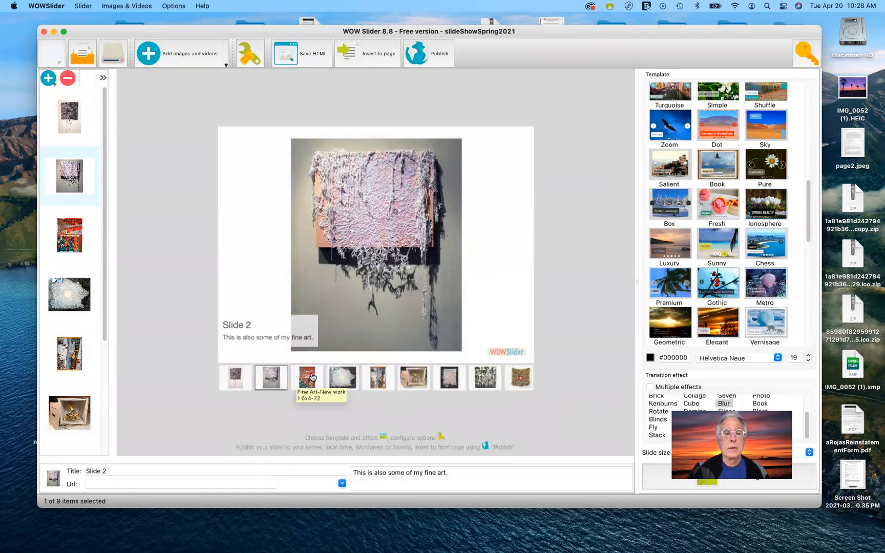
Test the preview by jumping to the third slide from the filmstrip, pausing playback and resuming it.
left_click(310, 378)
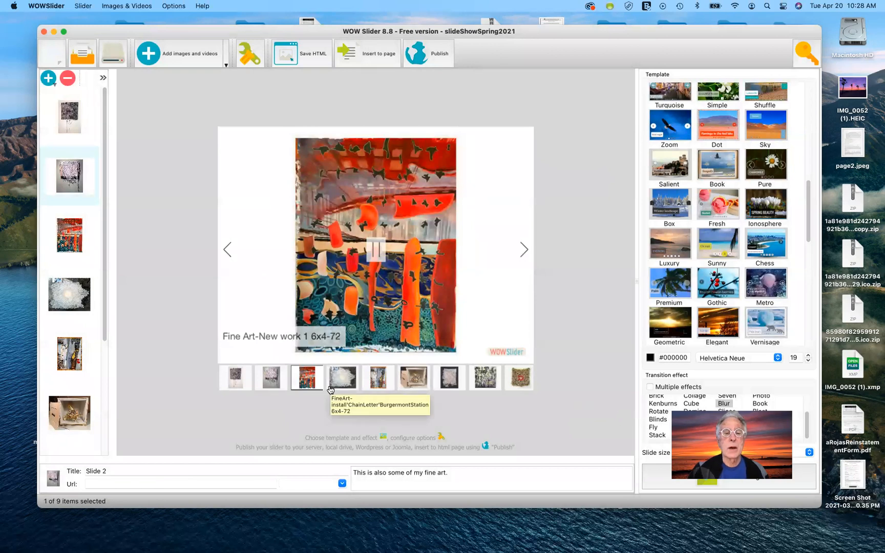
left_click(375, 251)
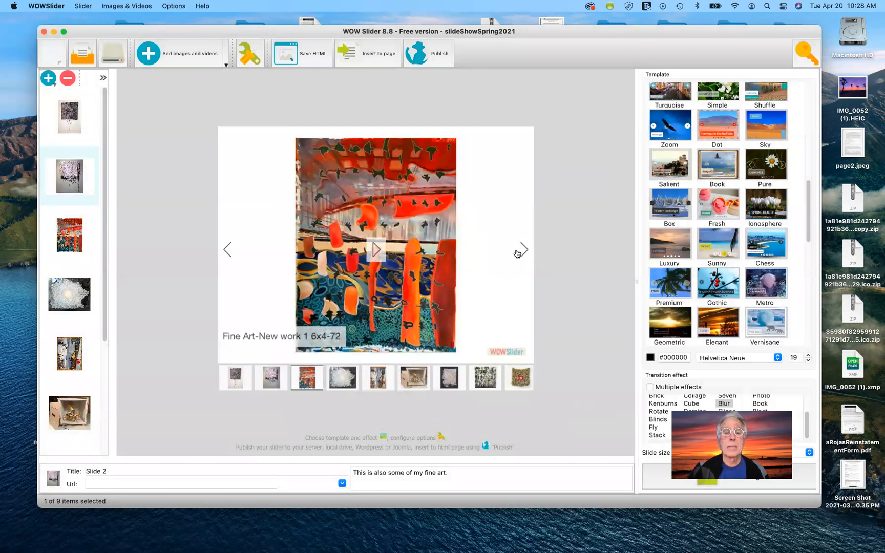
left_click(372, 251)
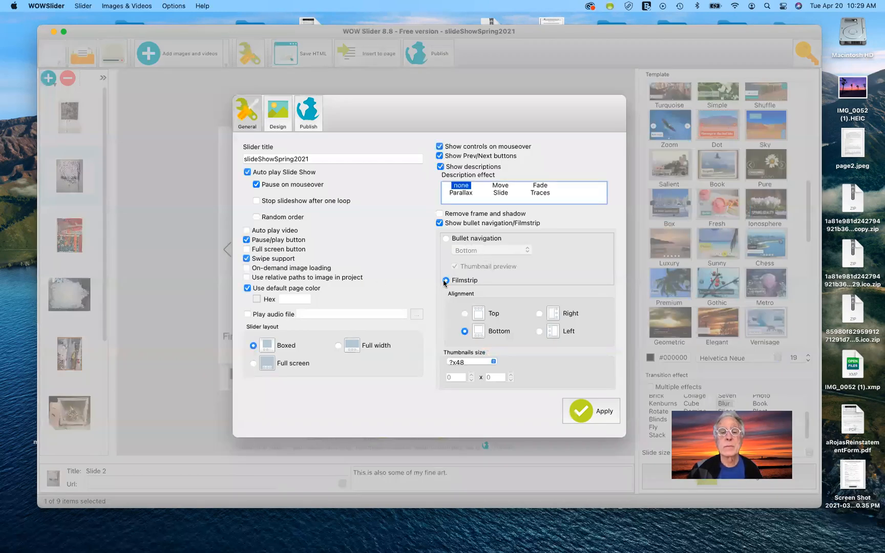
Switch the slideshow back to bottom bullet navigation with thumbnail preview, and save the project.
left_click(446, 238)
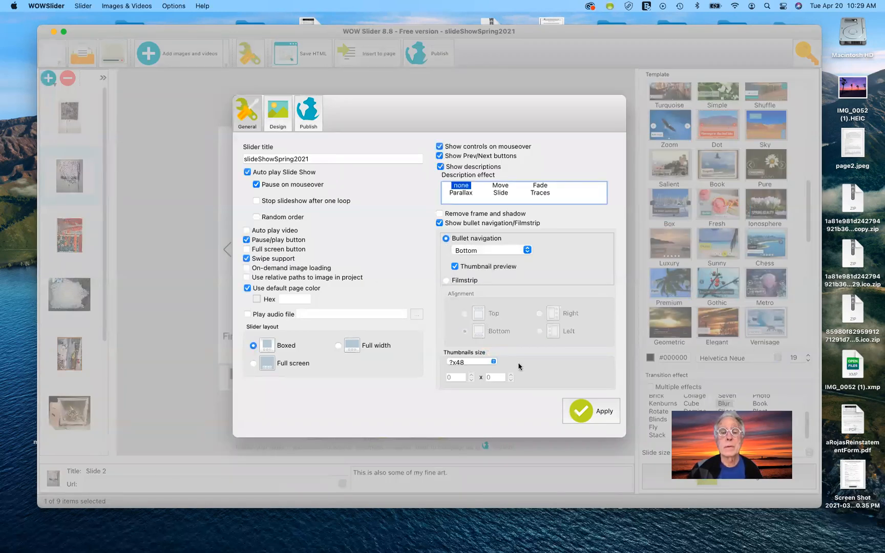
left_click(584, 412)
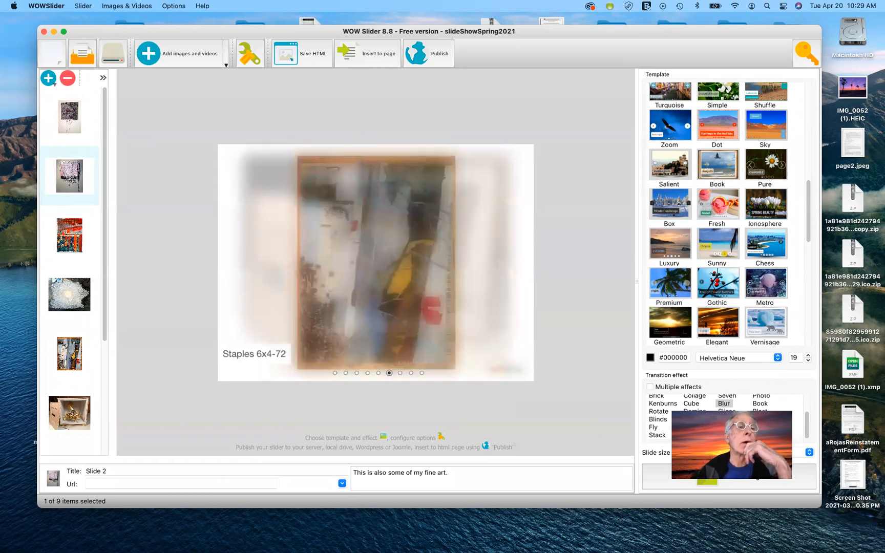
left_click(82, 6)
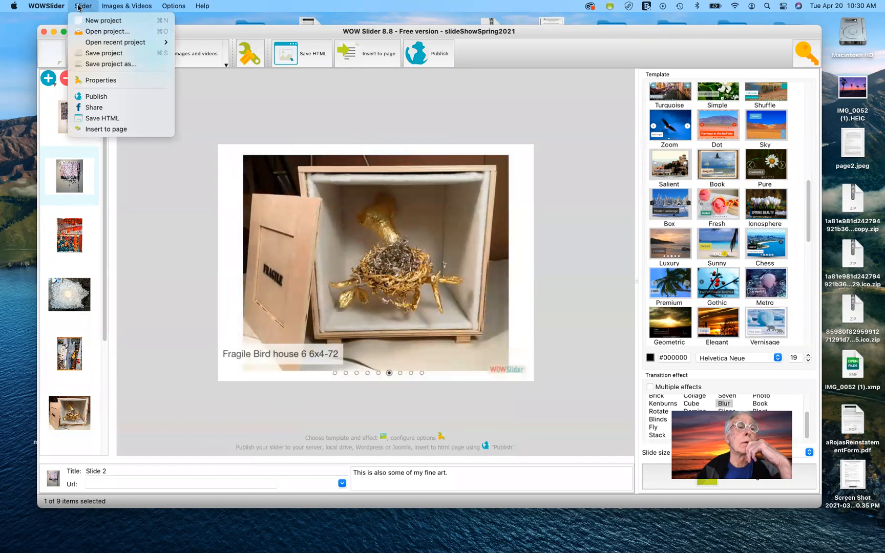
left_click(94, 53)
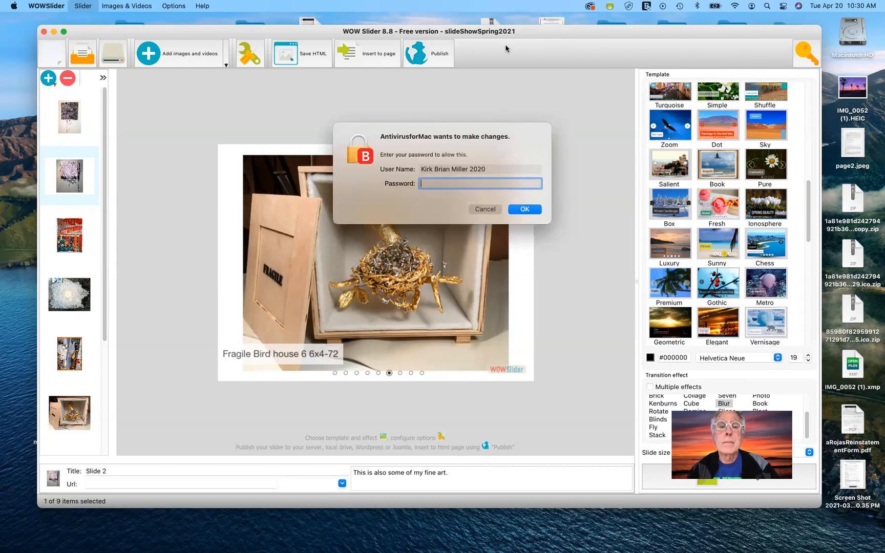
Enter the account password to authorize the AntivirusforMac changes, and return to WOW Slider.
type("•••••••")
key("Return")
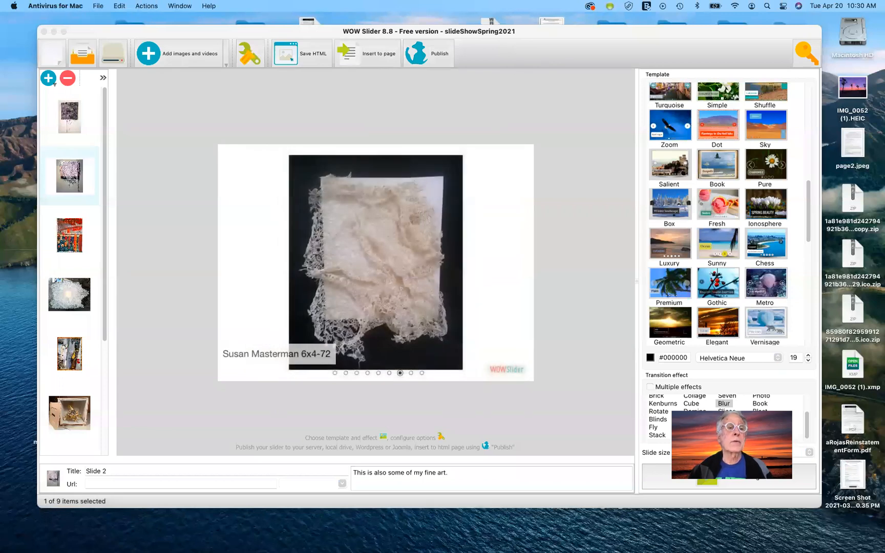
left_click(97, 6)
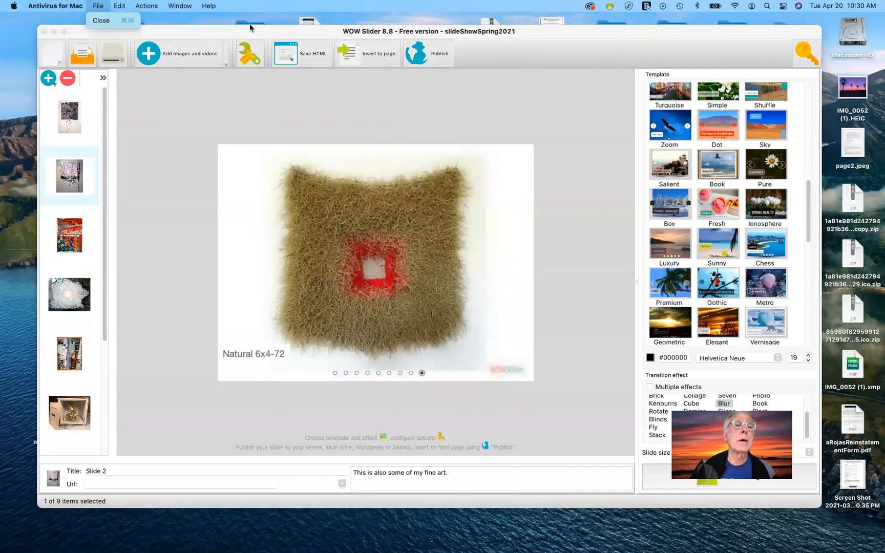
left_click(235, 32)
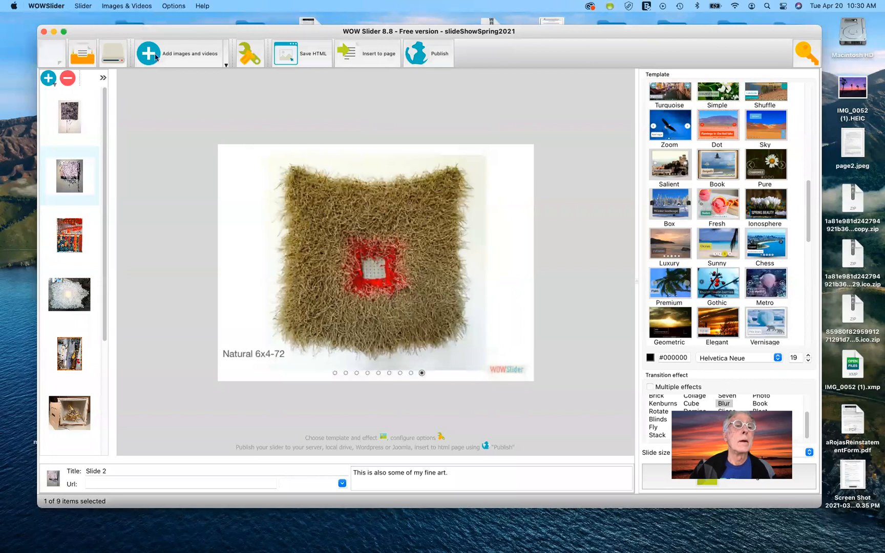
Save the project as slideShowSpring2021 in the lesson12 folder, replacing the existing file.
left_click(81, 7)
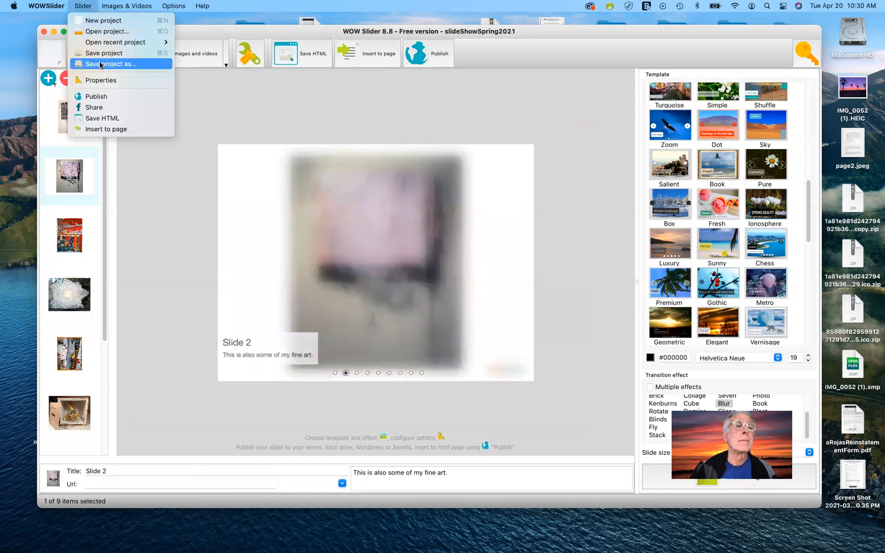
left_click(101, 65)
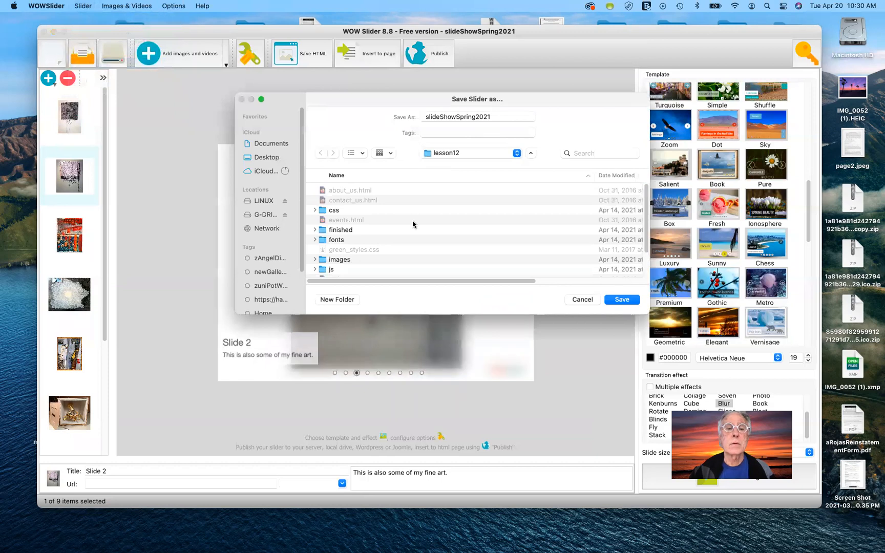
left_click(637, 301)
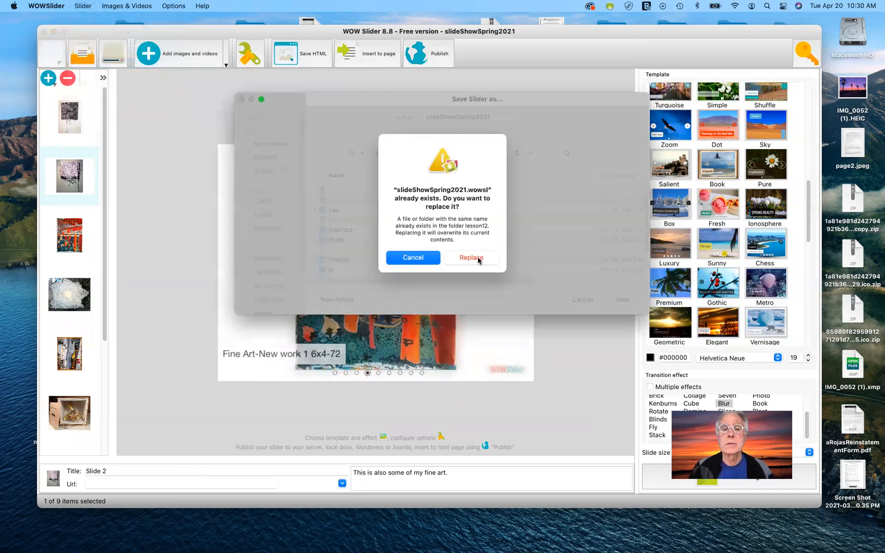
left_click(477, 258)
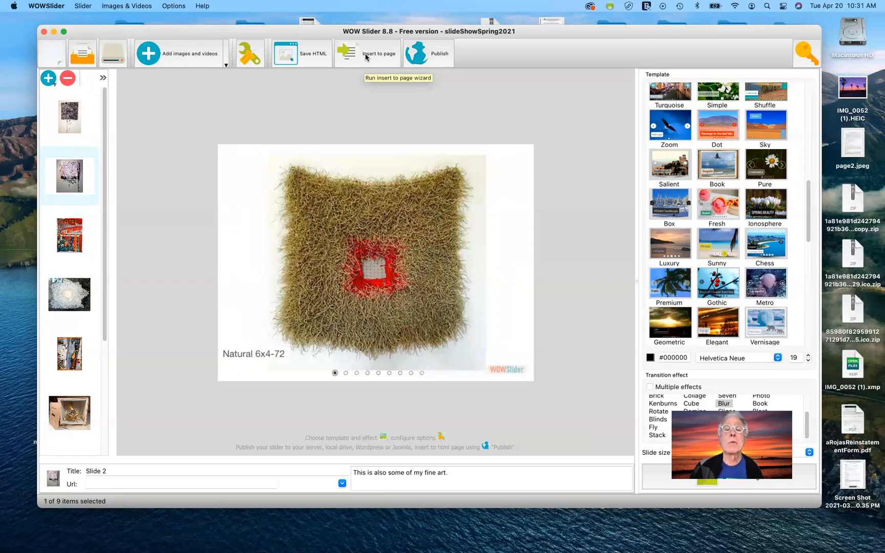
Set the publish folder to lesson12 inside the Desktop's DWCC2017_Lesson_Files_3 folder, and apply the publishing settings.
left_click(428, 55)
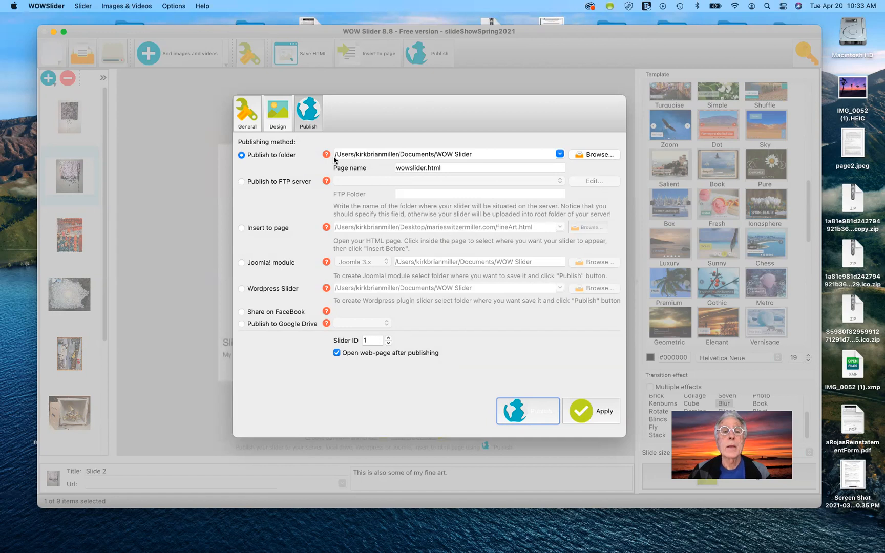
left_click(590, 156)
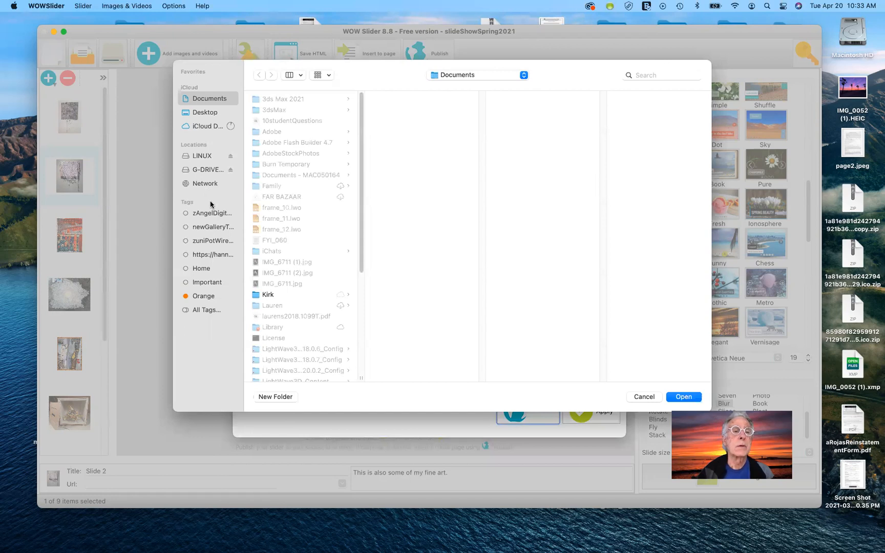
left_click(210, 116)
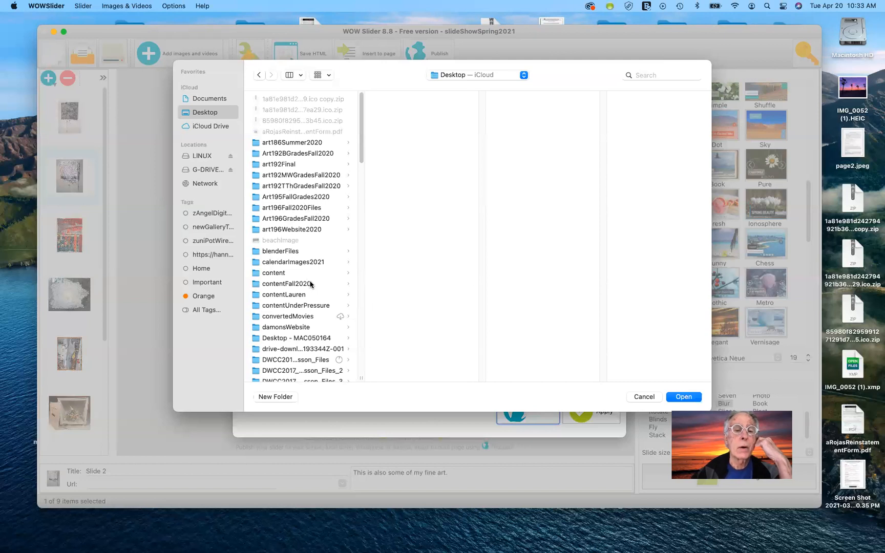
scroll(324, 296, "down", 5)
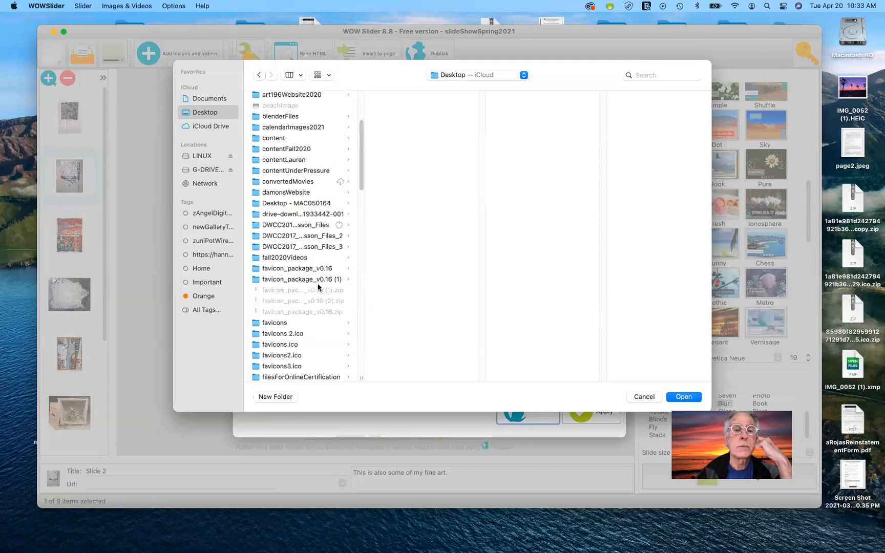
left_click(256, 248)
key("Return")
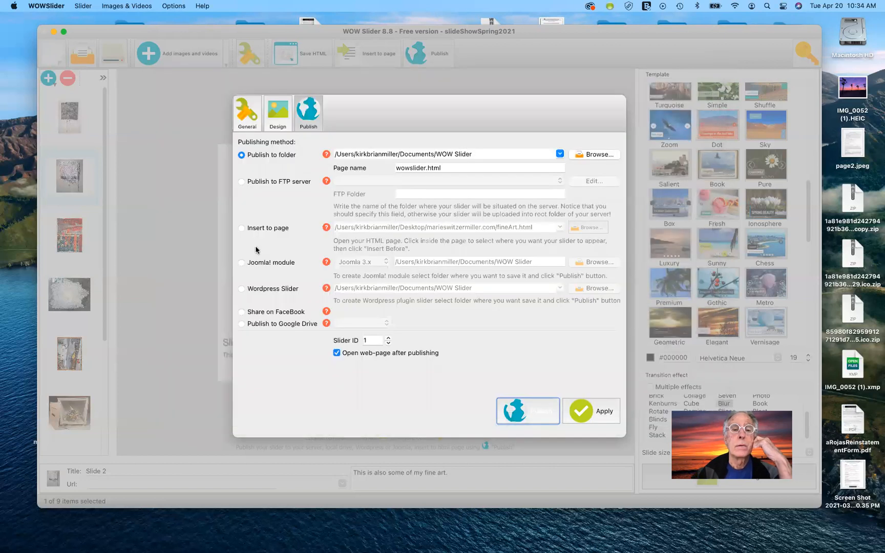
left_click(578, 156)
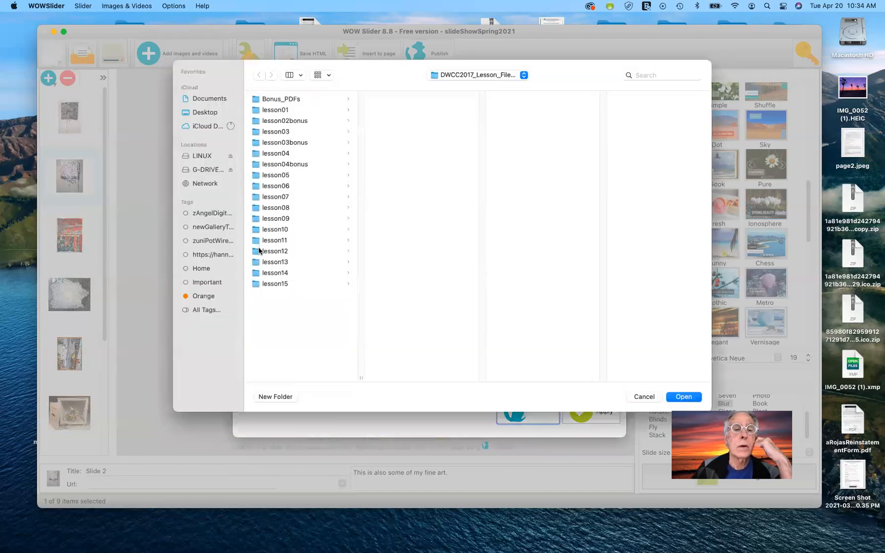
left_click(256, 254)
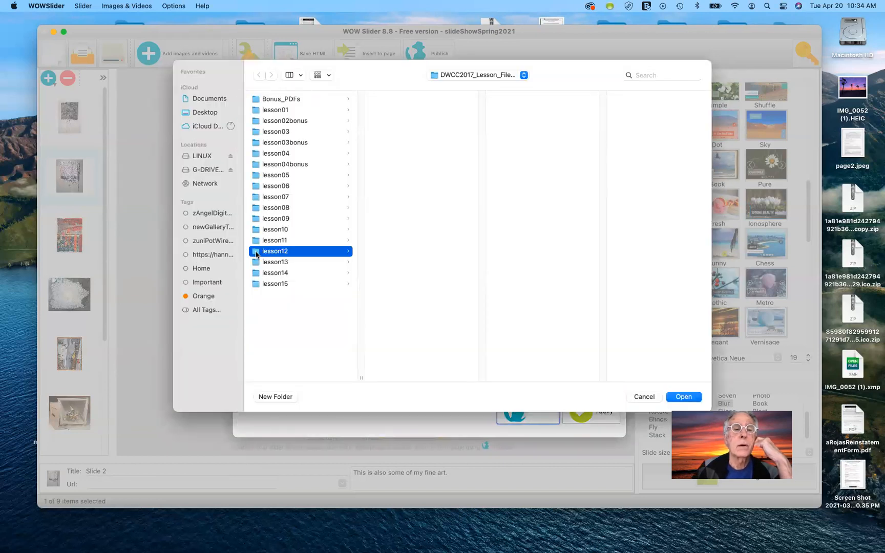
left_click(695, 398)
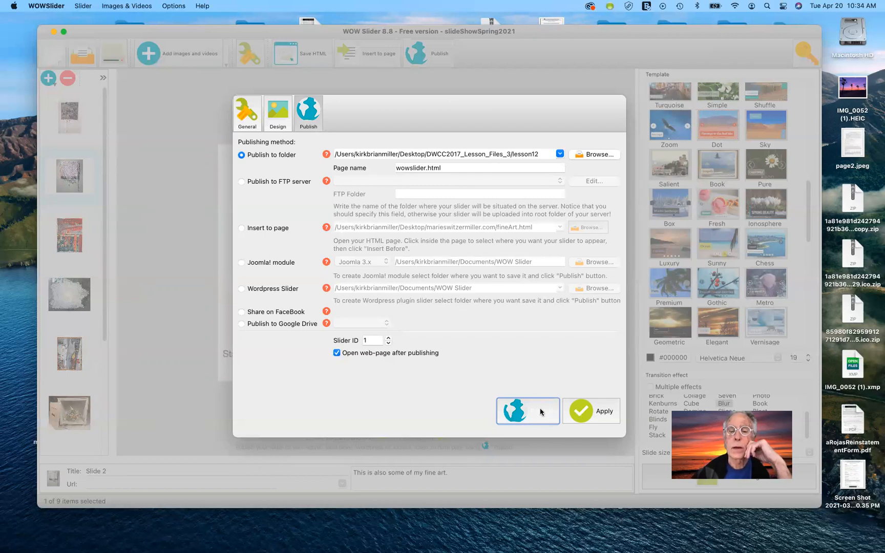
left_click(584, 416)
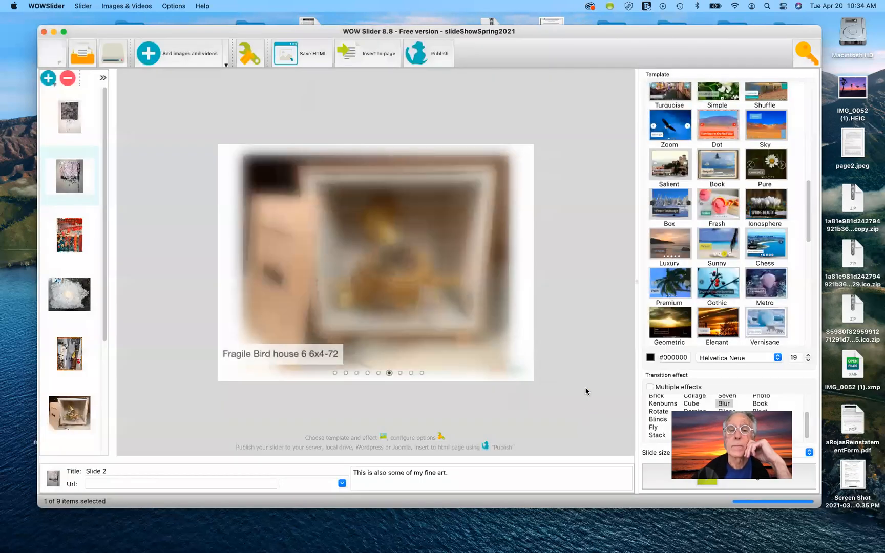
Publish the slider to the lesson12 folder and reposition the browser window that opens with the published page.
left_click(431, 54)
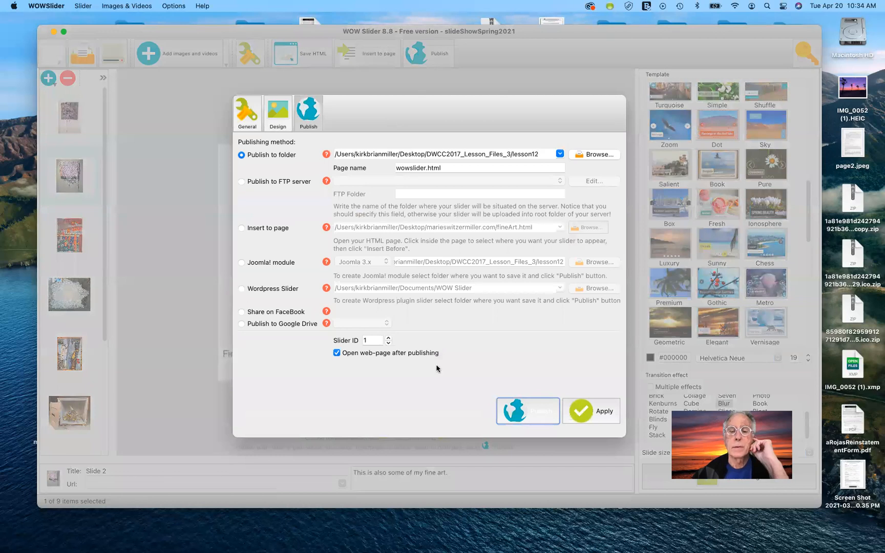
left_click(518, 411)
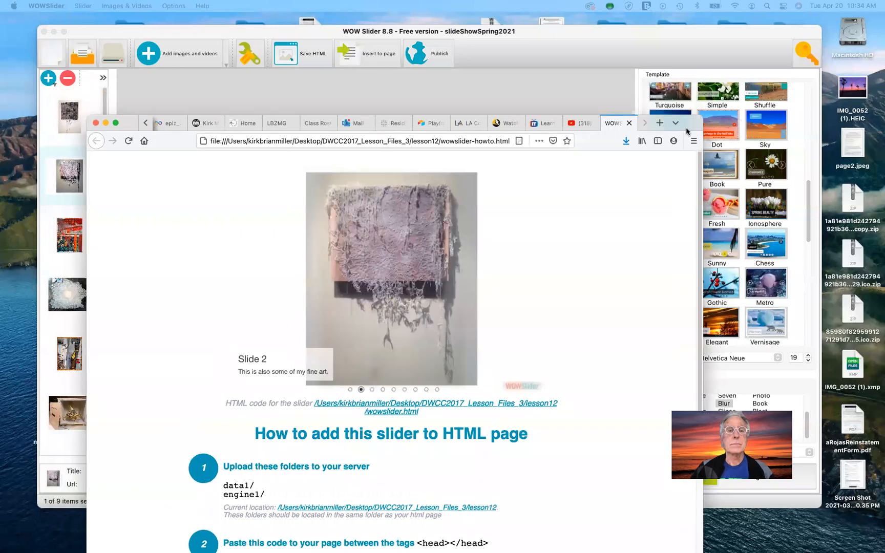
left_click_drag(686, 127, 672, 82)
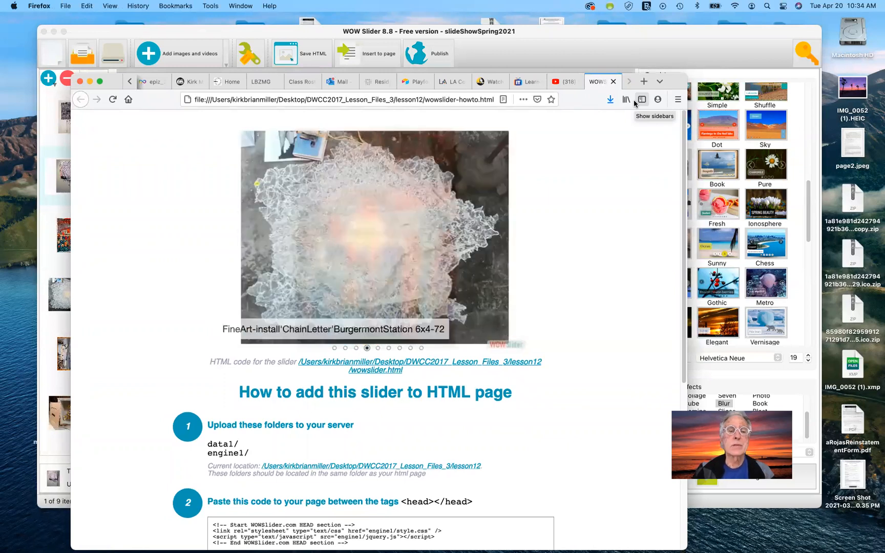
Review the how-to page's slider preview, its folders to upload, and the code blocks for the head and body sections.
mouse_move(372, 183)
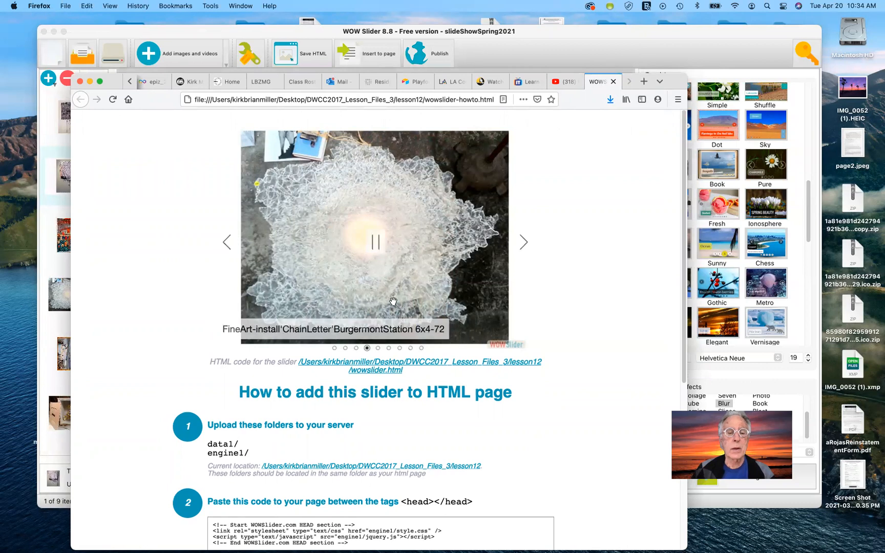
scroll(397, 409, "down", 5)
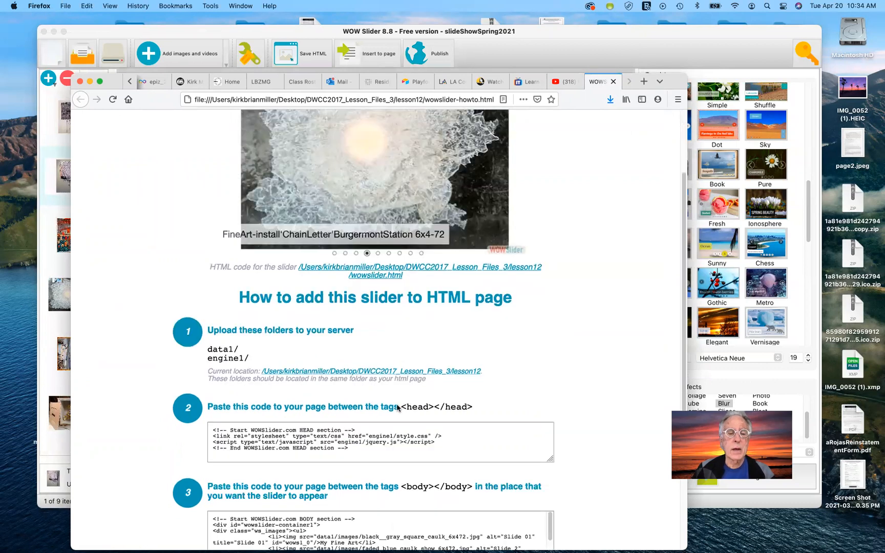
scroll(397, 405, "down", 1)
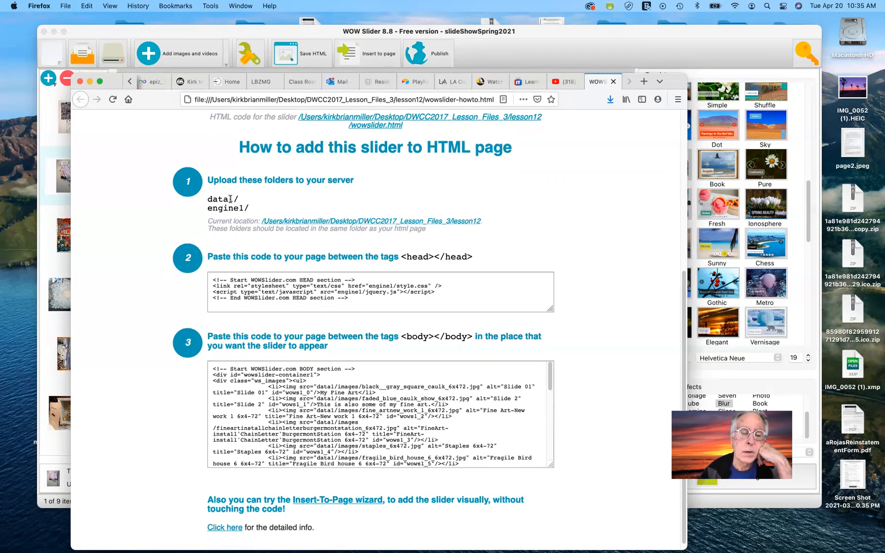
left_click(272, 290)
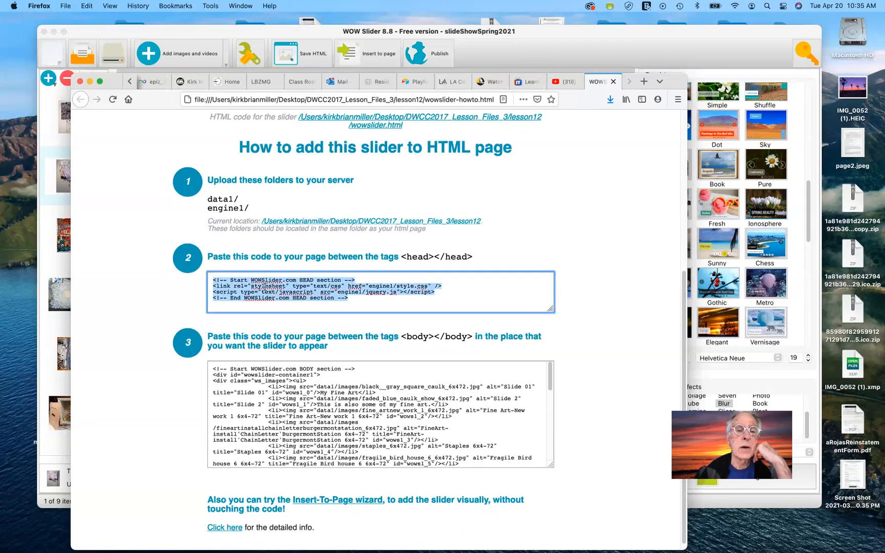
left_click(276, 416)
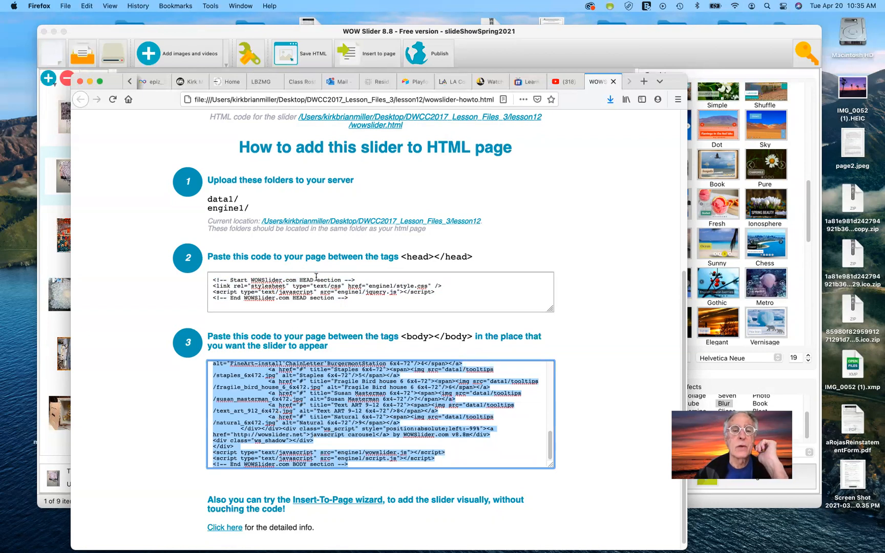
left_click(315, 292)
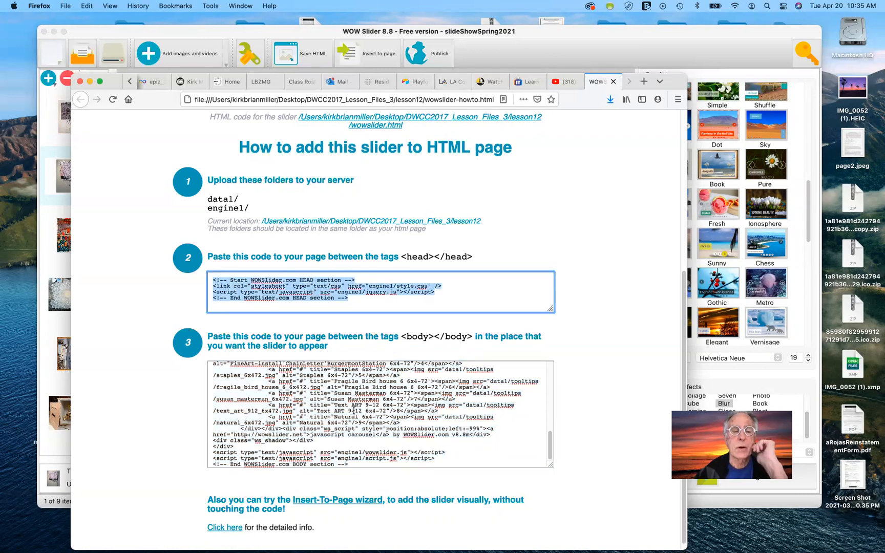
left_click(353, 410)
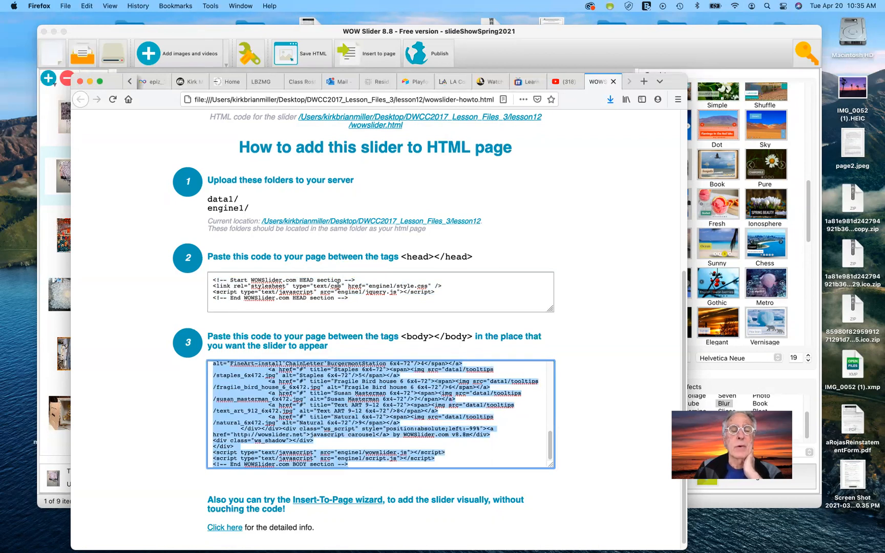
Copy the WOWSlider HEAD section code from the how-to page and clear the browser window out of the way.
left_click(338, 285)
key("super+c")
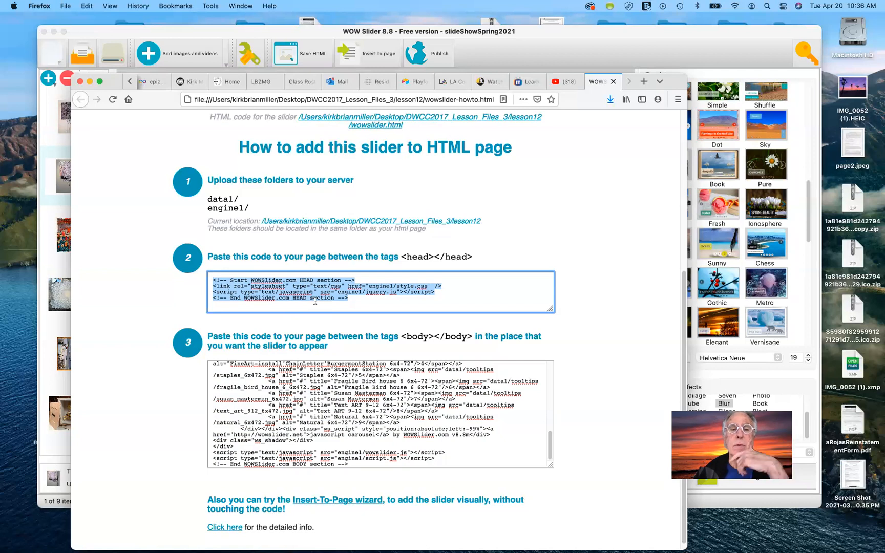
left_click_drag(675, 82, 719, 0)
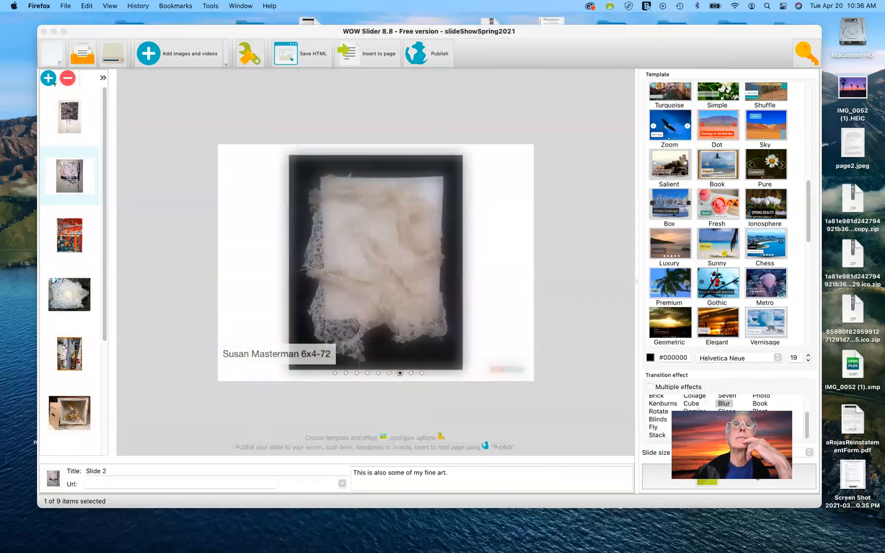
Switch to Dreamweaver, create a new page from the mygreen_temp template of site art196Spring2021, and show it in Design view.
left_click(411, 386)
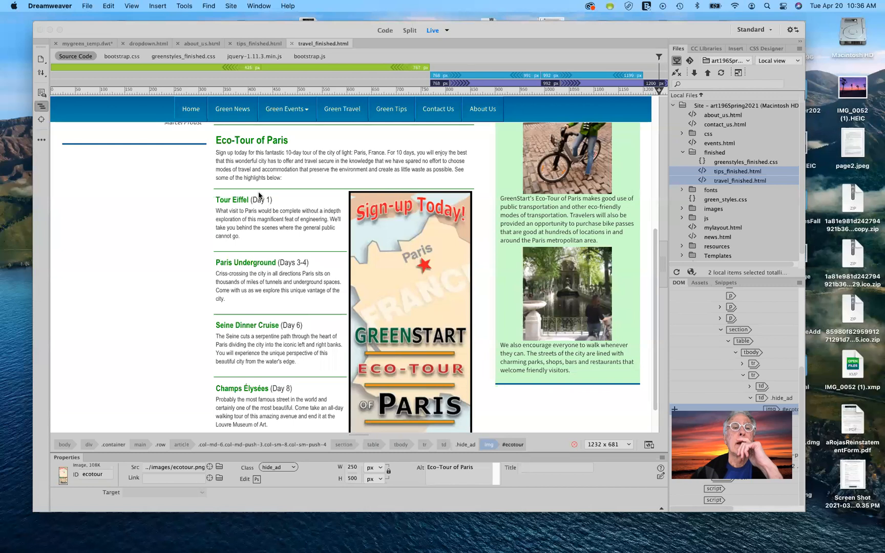
left_click(172, 30)
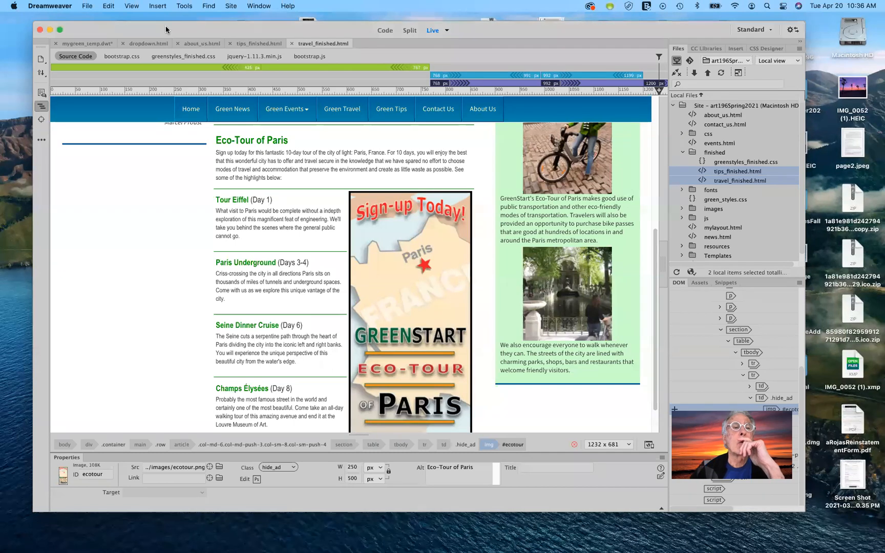
left_click(87, 7)
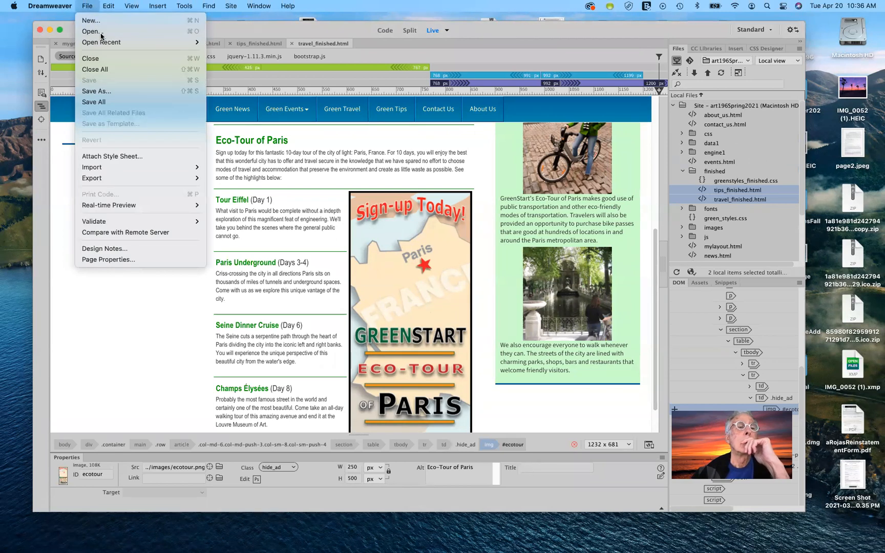
left_click(92, 21)
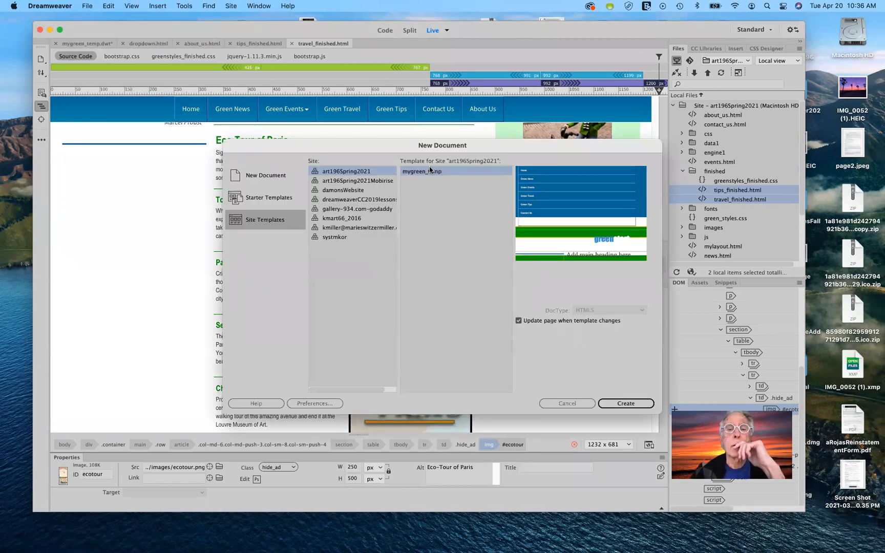
left_click(619, 405)
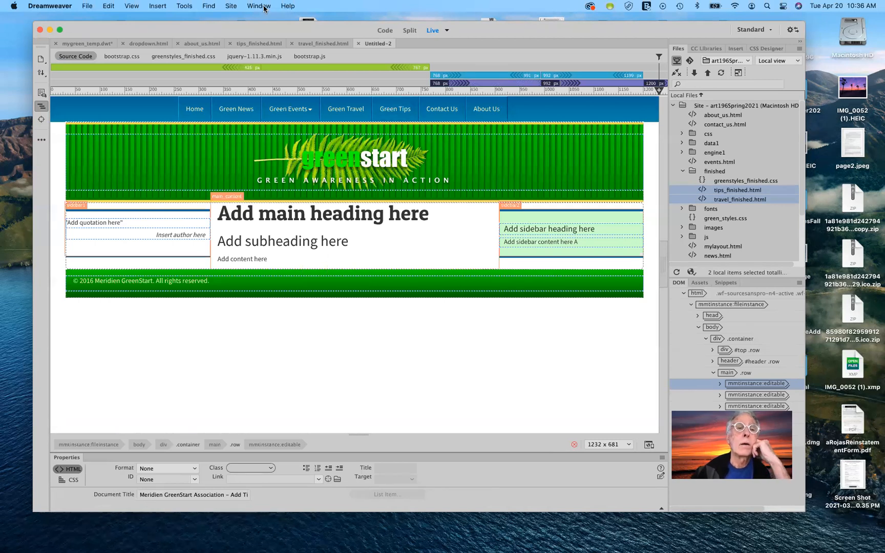
left_click(446, 31)
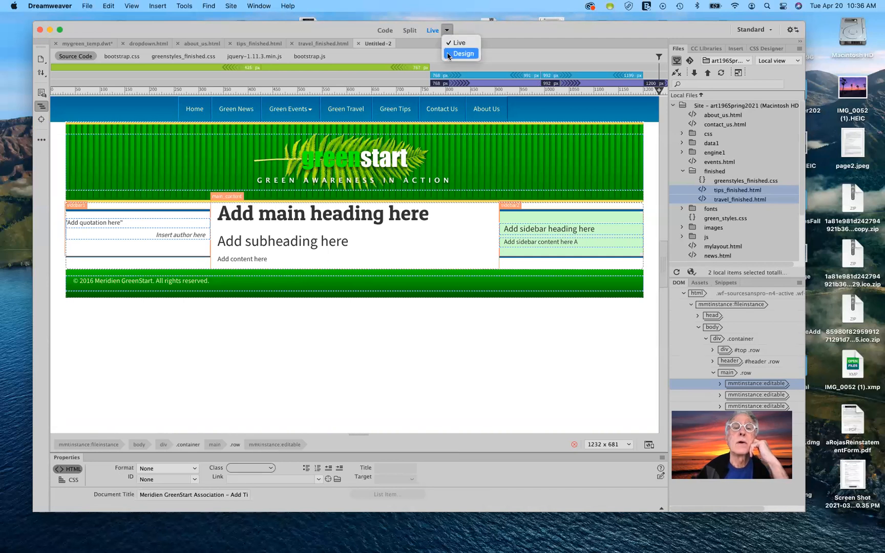
left_click(447, 53)
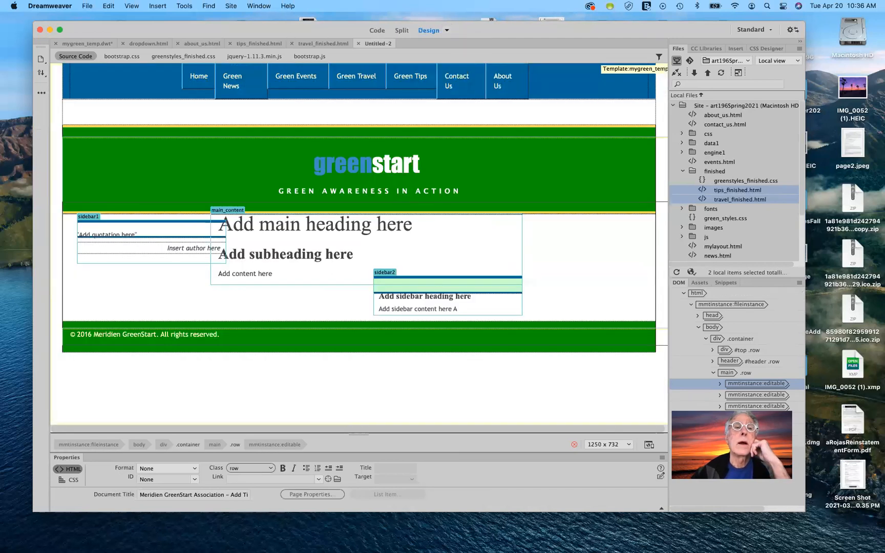
Detach the new page from its template.
left_click(184, 6)
mouse_move(222, 136)
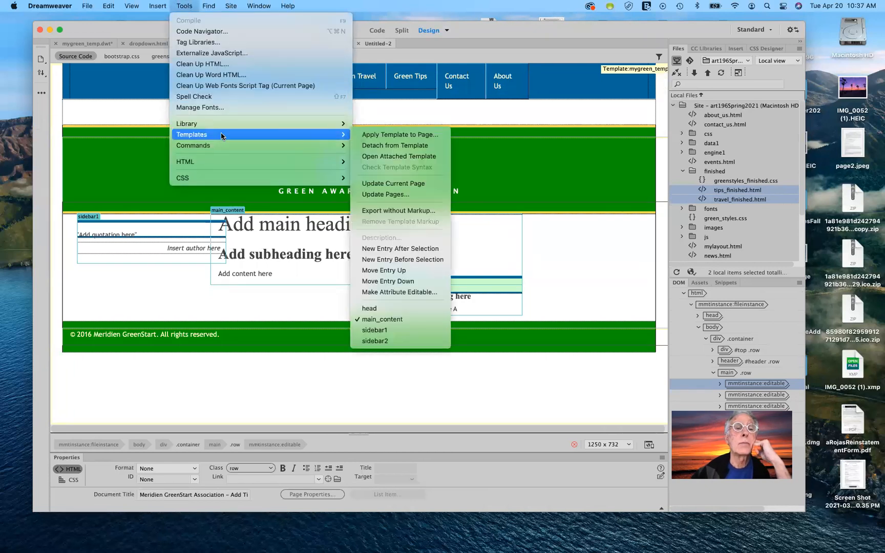
left_click(380, 148)
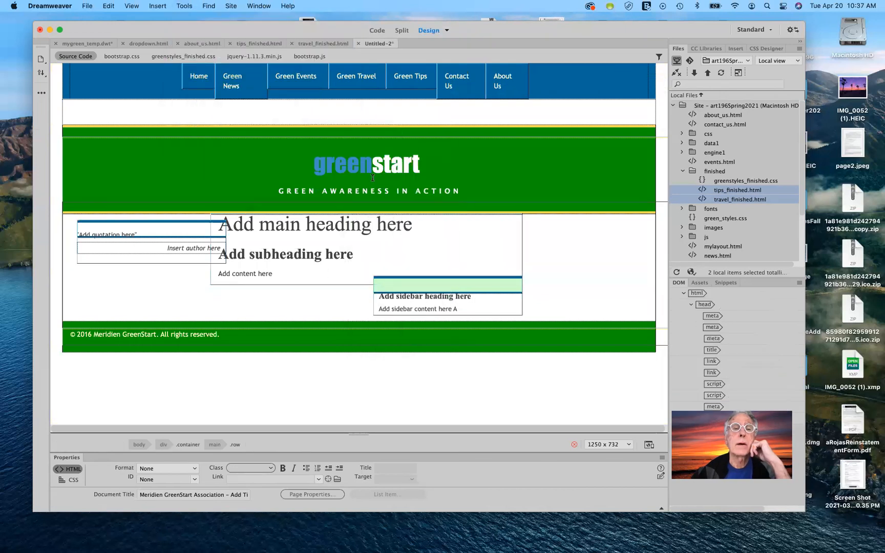
Show the page in Split view, enlarge the code area, and bring the end of the head section into view.
left_click(403, 31)
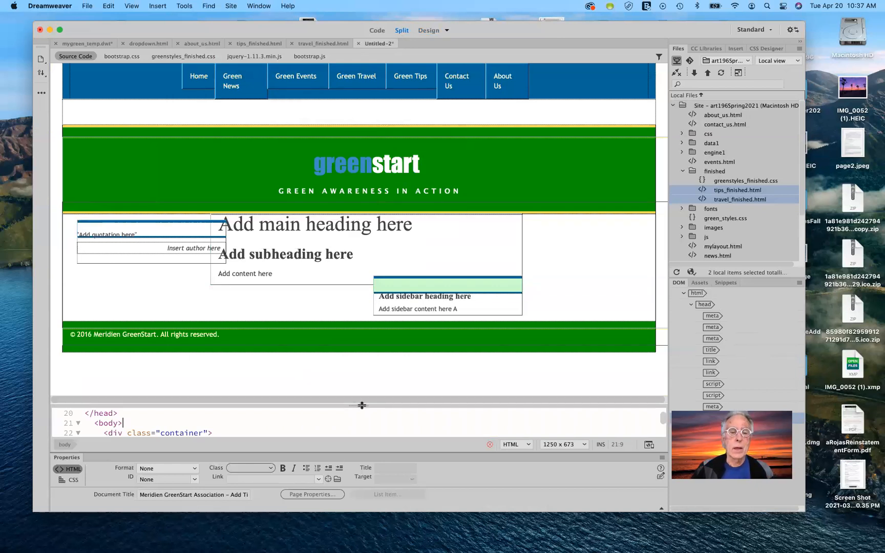
left_click_drag(361, 405, 368, 306)
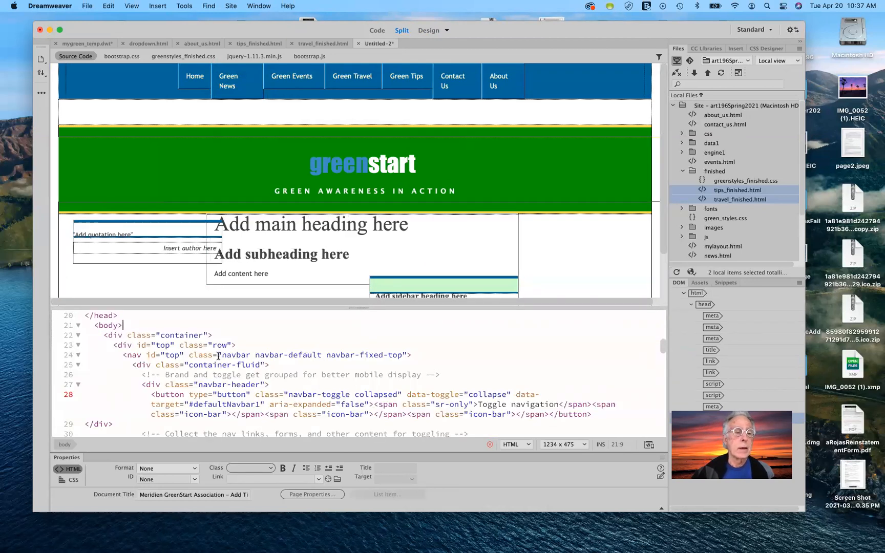
scroll(157, 321, "up", 2)
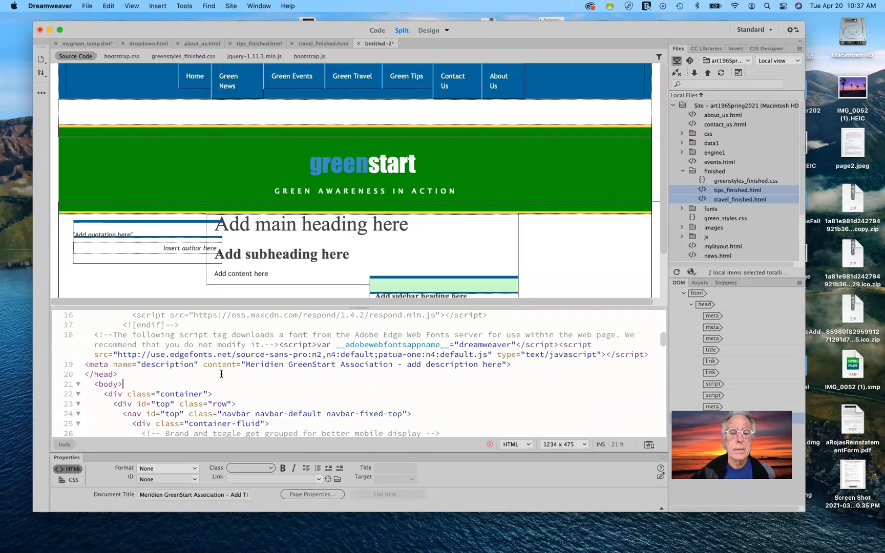
Paste the copied WOWSlider HEAD section code on a new line after the description meta tag, before the closing head tag.
left_click(513, 364)
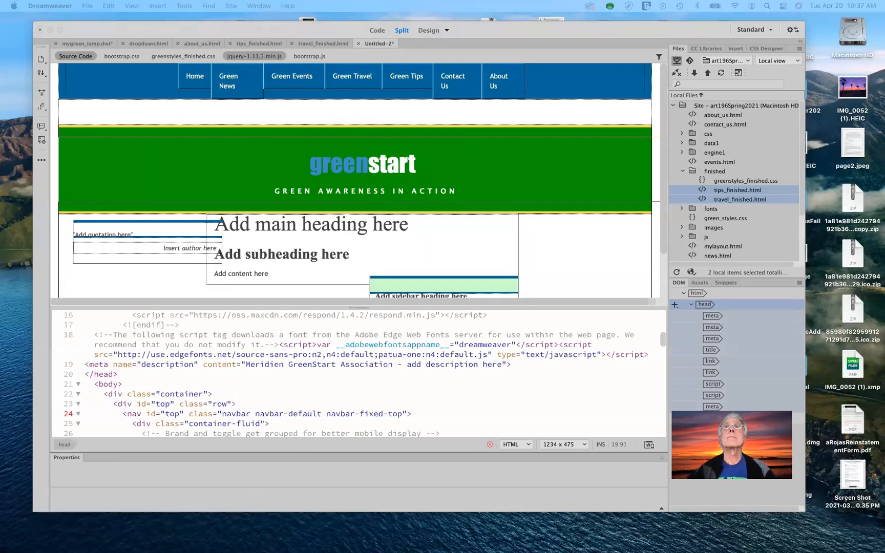
left_click_drag(774, 1, 722, 0)
left_click(677, 175)
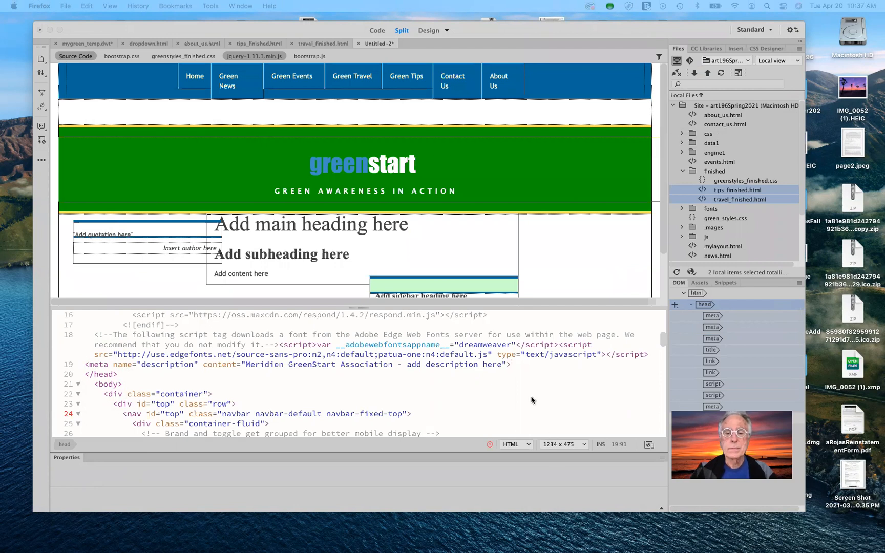
left_click(515, 368)
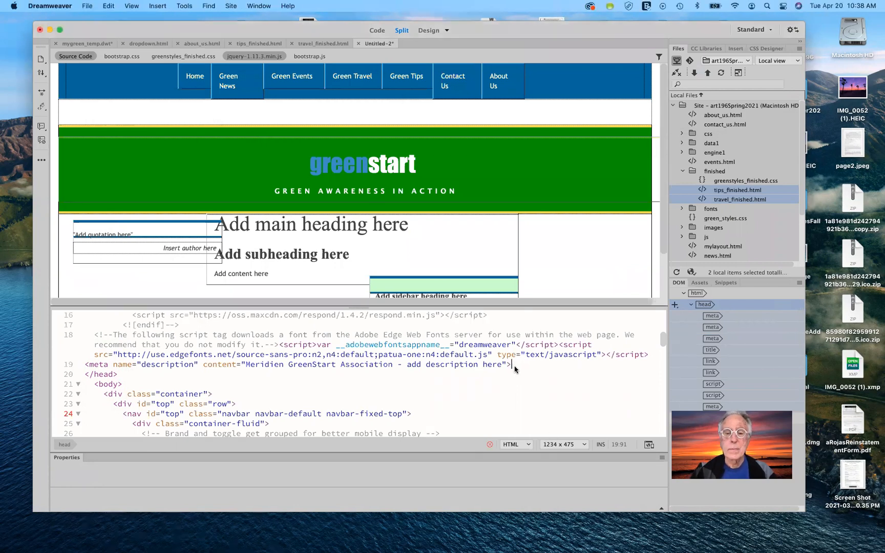
key("Return")
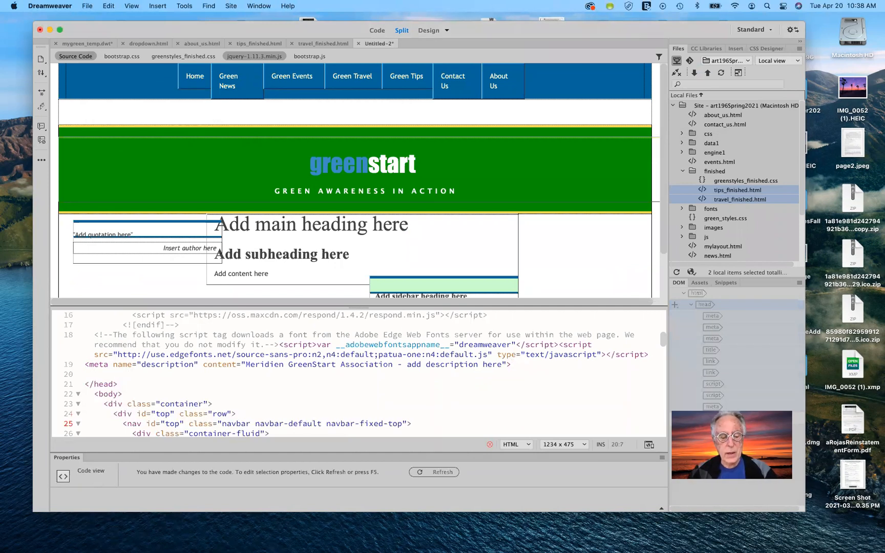
key("super+v")
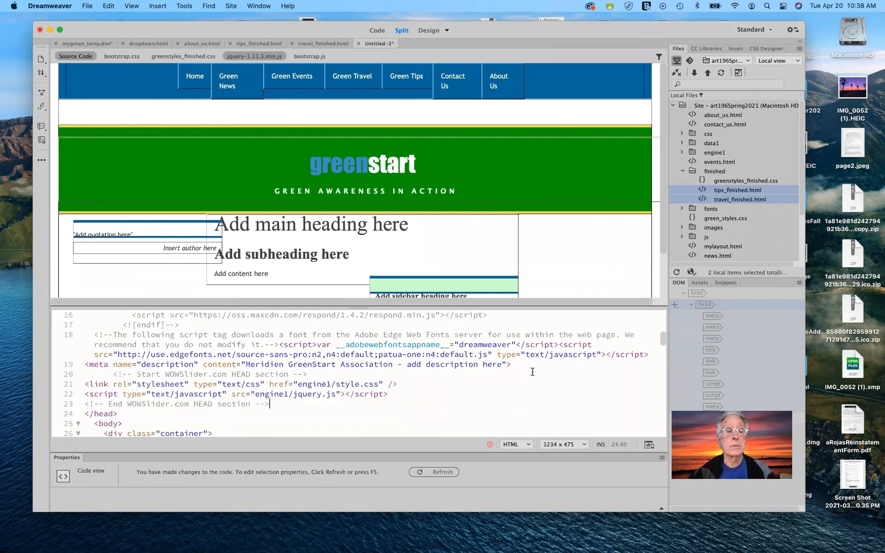
Change the visual half of Split view to Live and select the "Add content here" paragraph to locate it in the code.
scroll(418, 266, "down", 3)
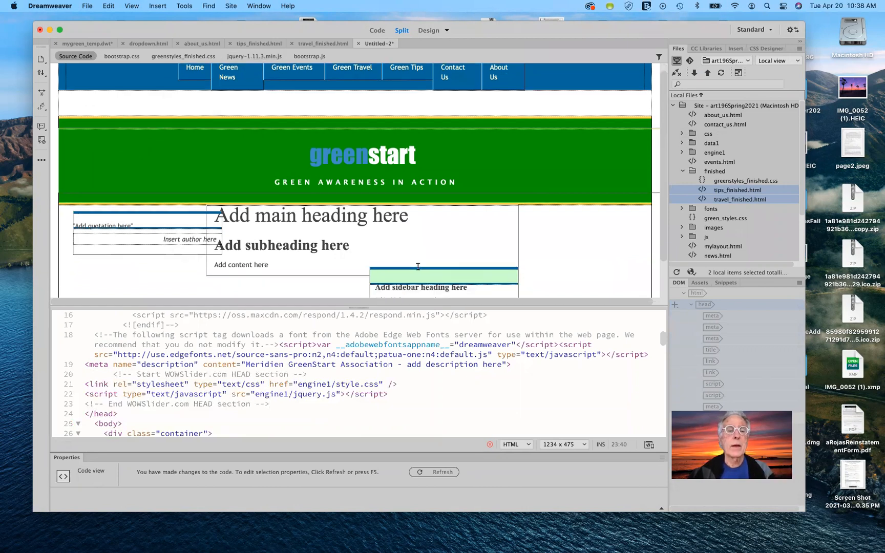
left_click(447, 30)
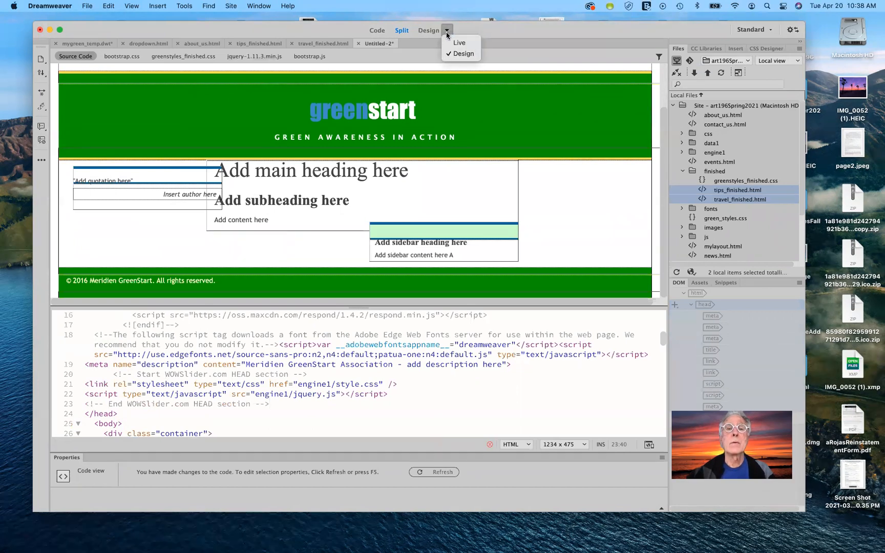
left_click(447, 45)
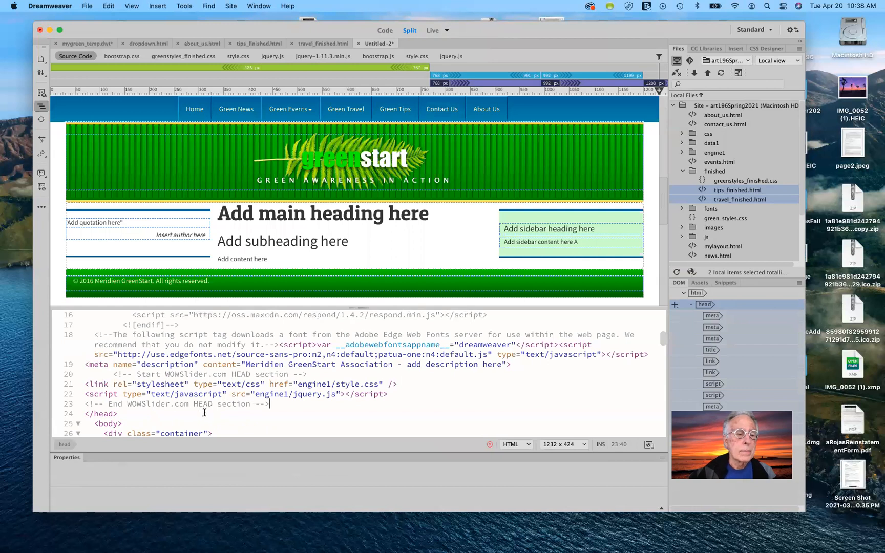
scroll(258, 420, "down", 5)
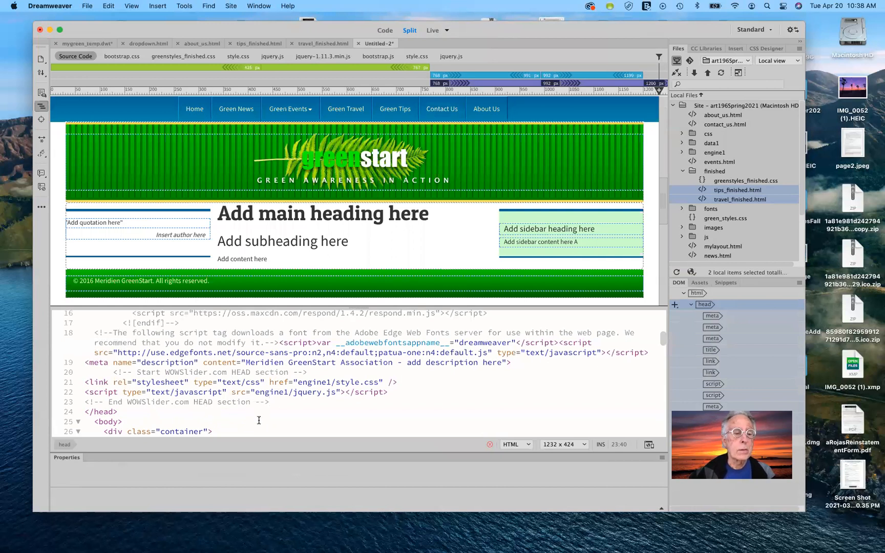
left_click(264, 259)
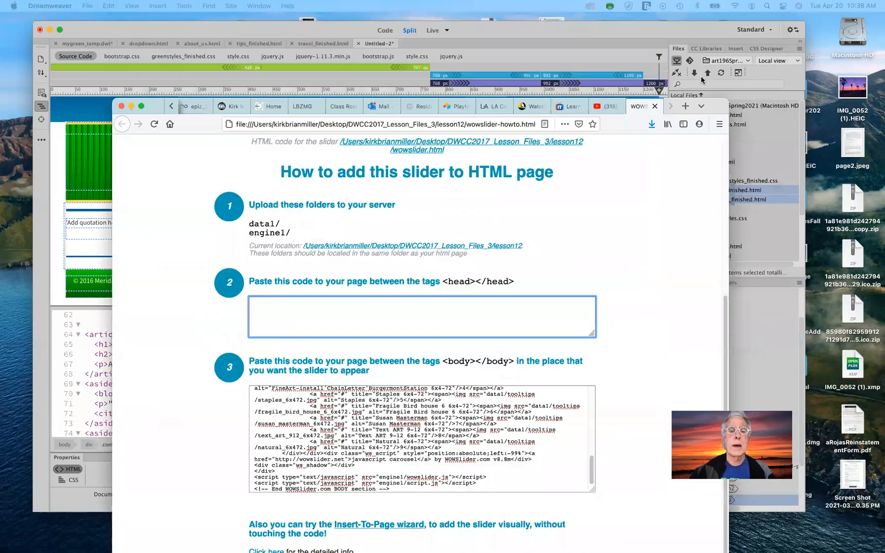
Copy the WOWSlider BODY section code from the how-to page in Firefox and paste it in Dreamweaver on a new line after the "Add content here" paragraph.
left_click(370, 421)
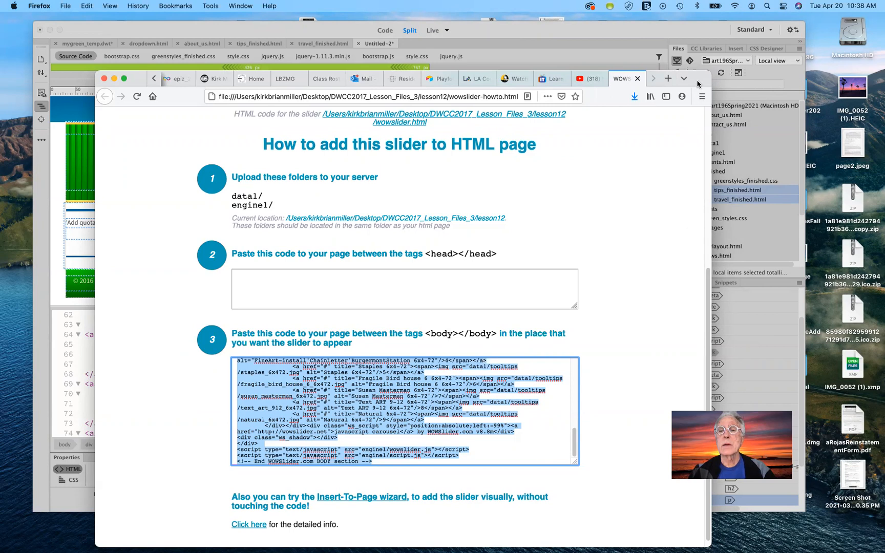
left_click_drag(698, 81, 723, 0)
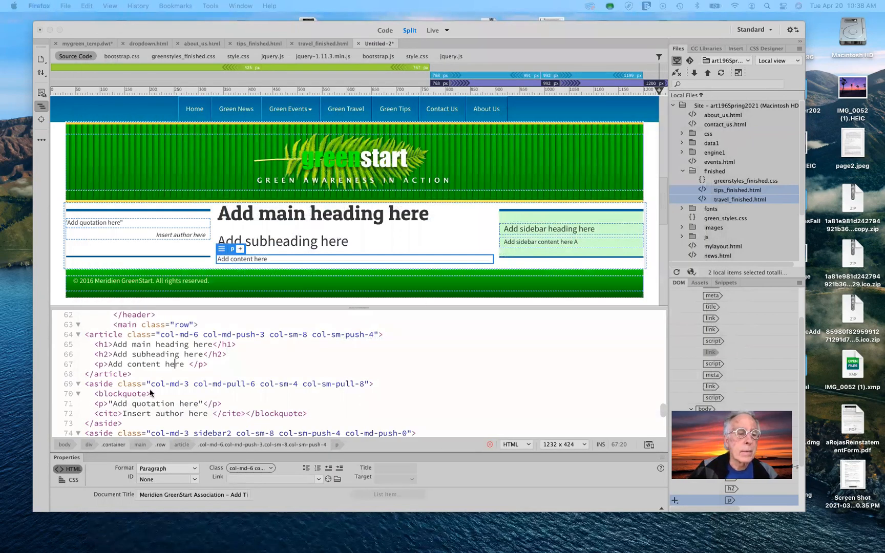
left_click(207, 367)
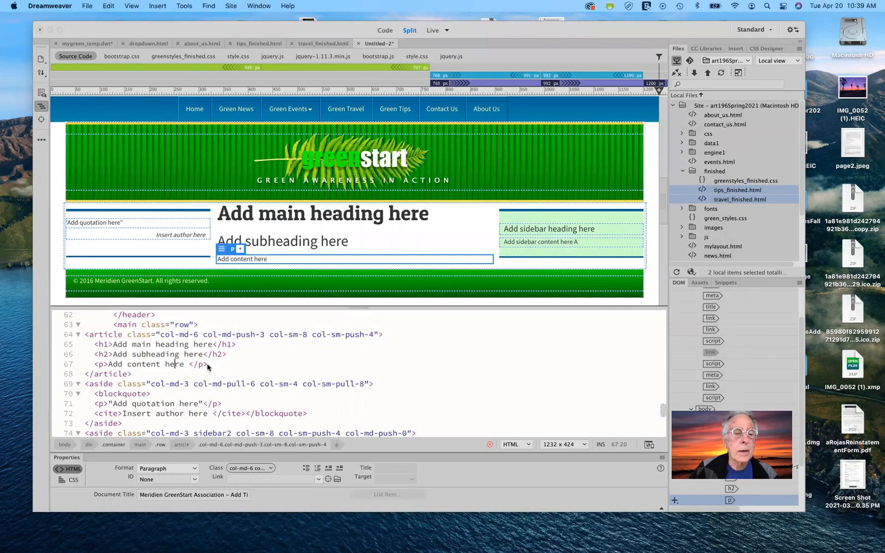
left_click(207, 366)
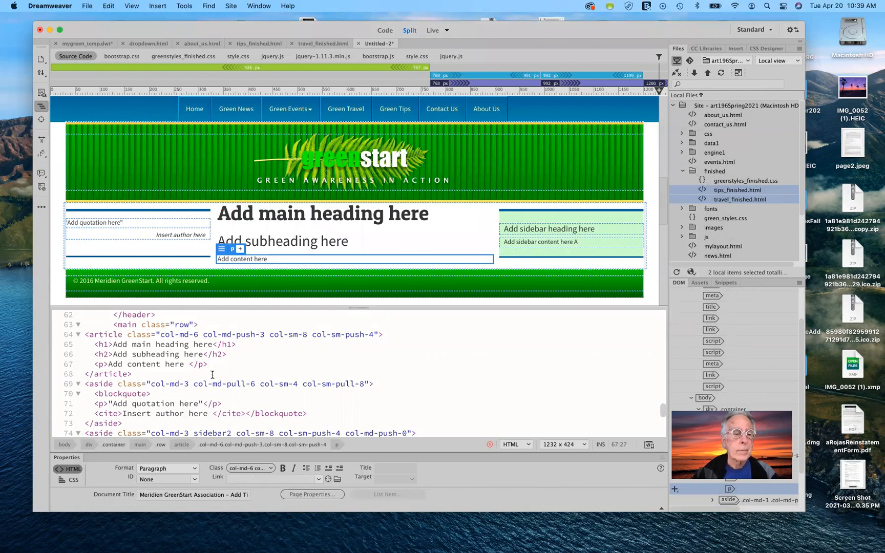
key("Return")
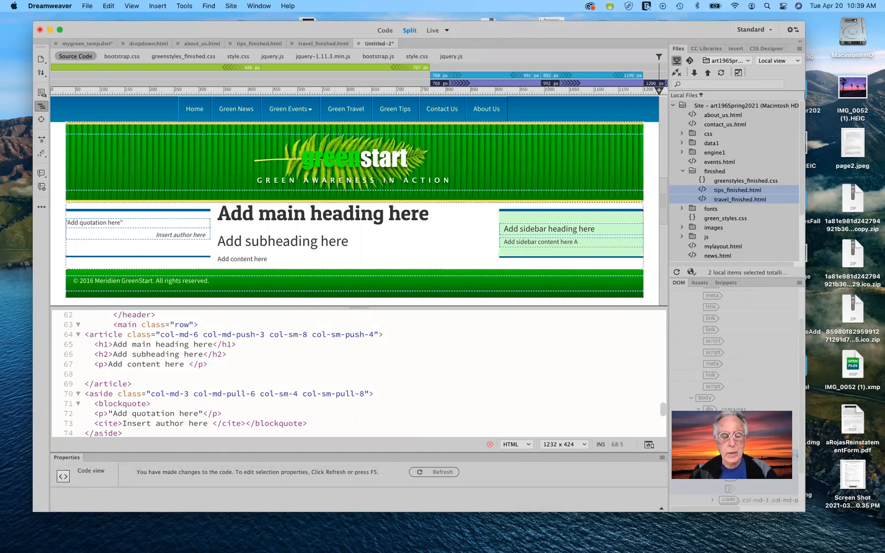
key("super+v")
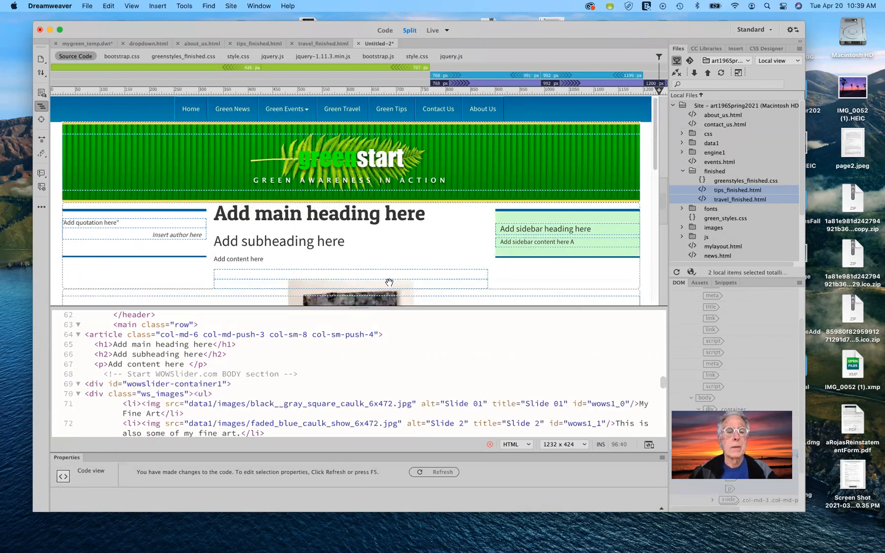
Show the whole page in Live view and save it as slideShowSp2021.html in the lesson12 folder.
scroll(441, 246, "down", 3)
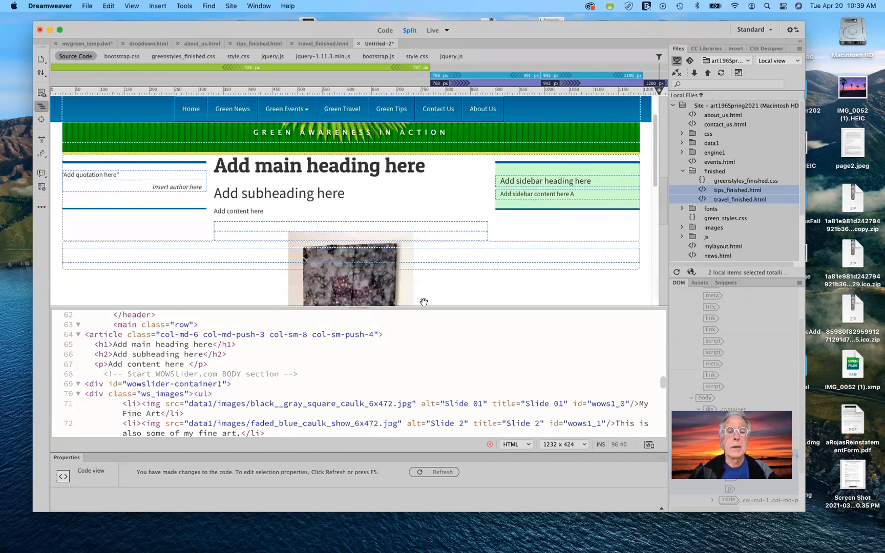
left_click(432, 31)
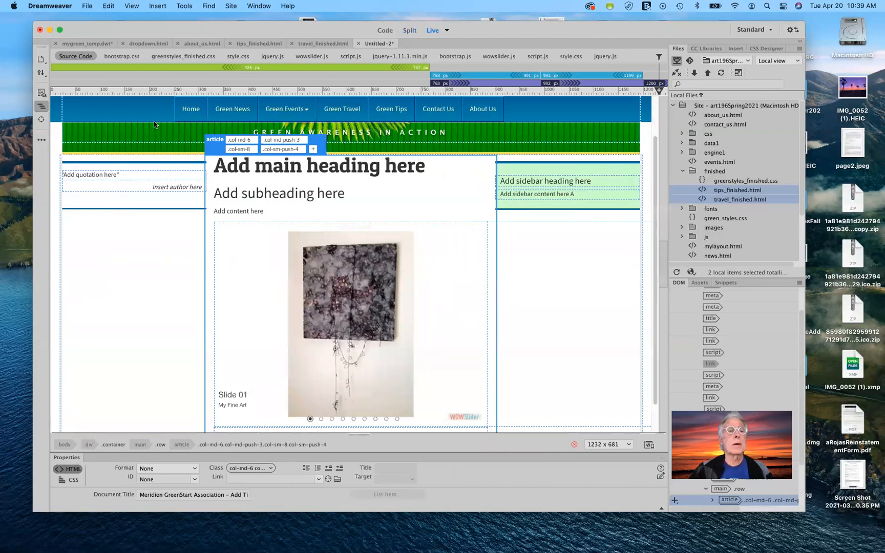
left_click(87, 6)
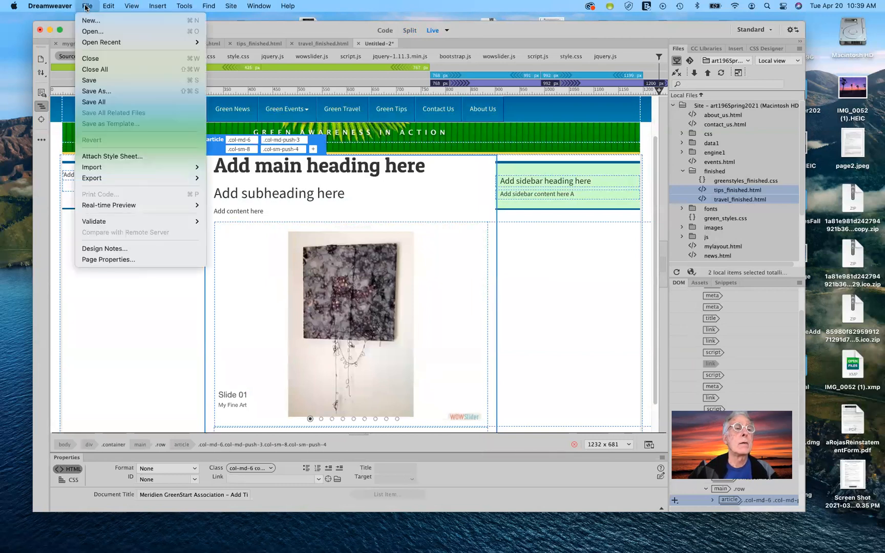
left_click(94, 91)
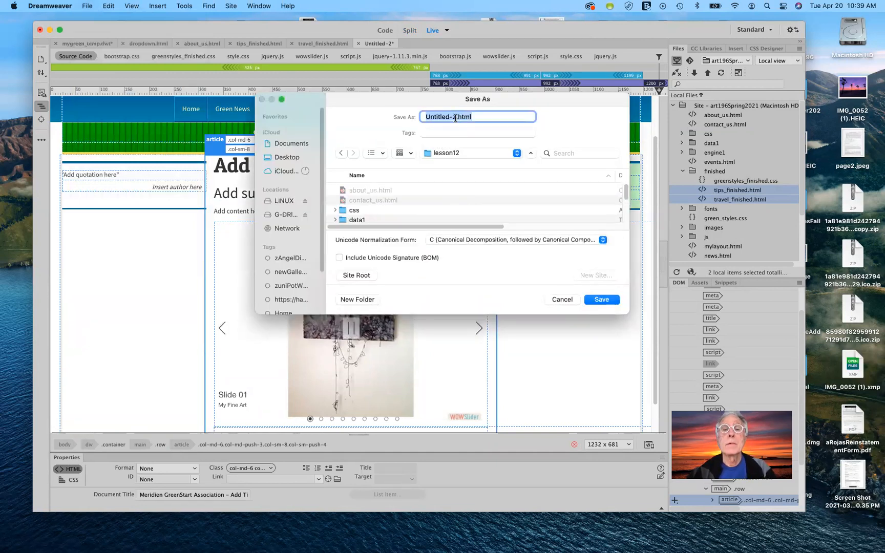
left_click_drag(456, 117, 382, 118)
type("slid")
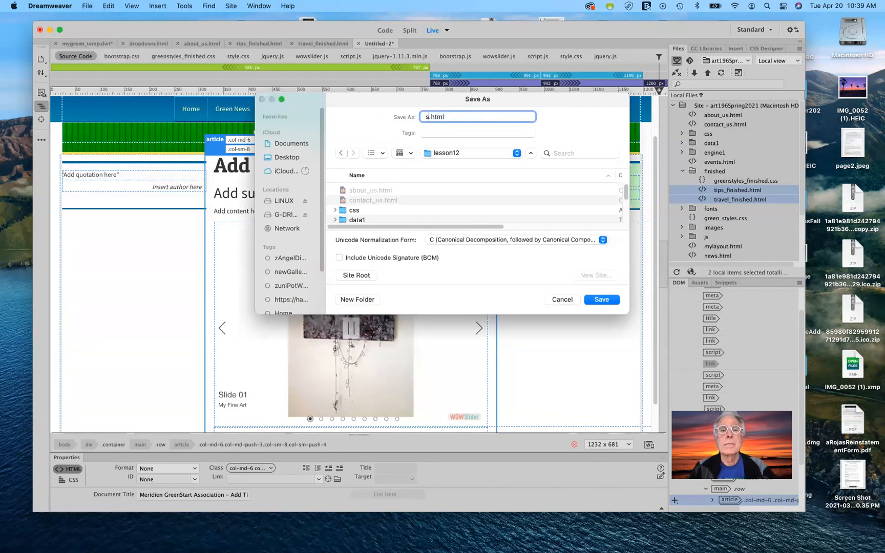
type("eShow")
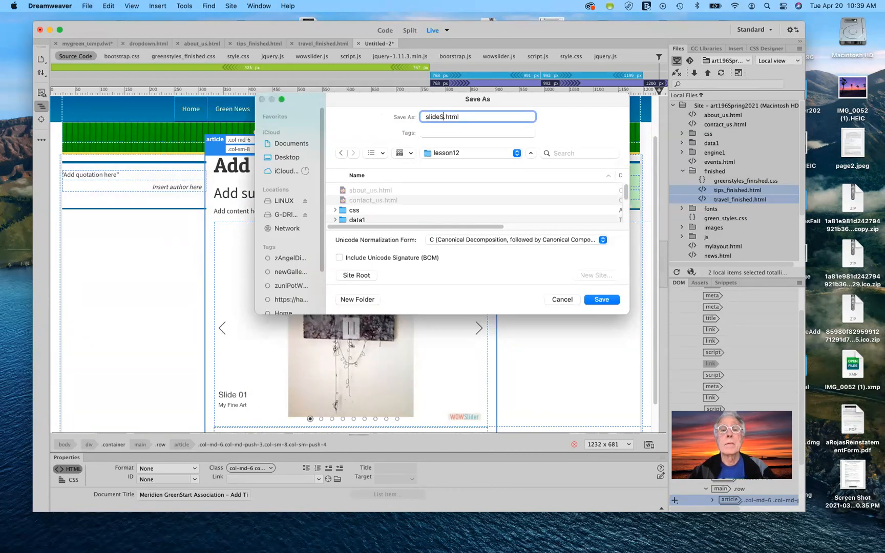
type("Sp2021")
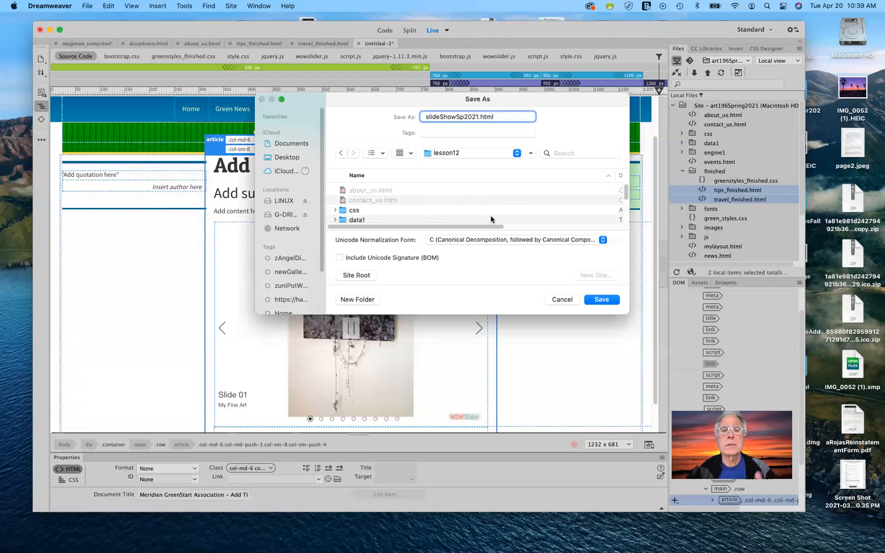
left_click(590, 301)
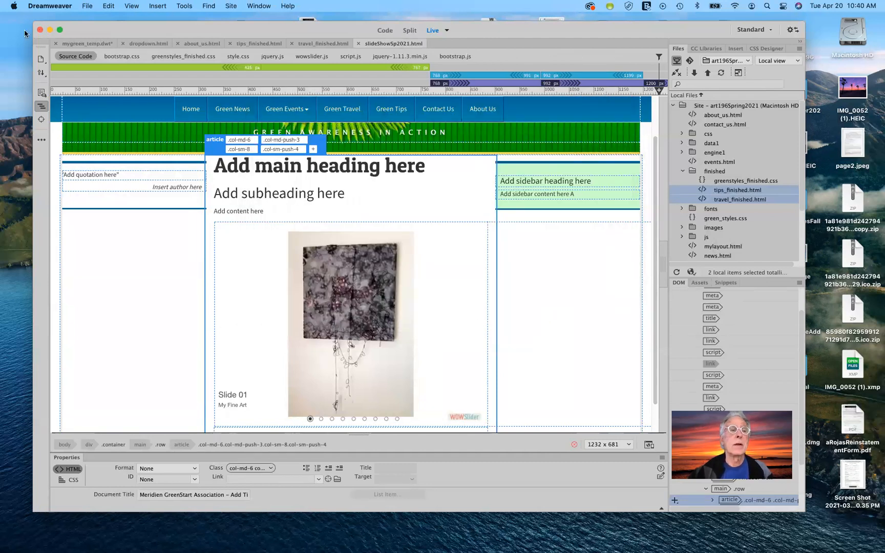
Preview the saved slideshow page in Firefox with Real-time Preview.
left_click(87, 7)
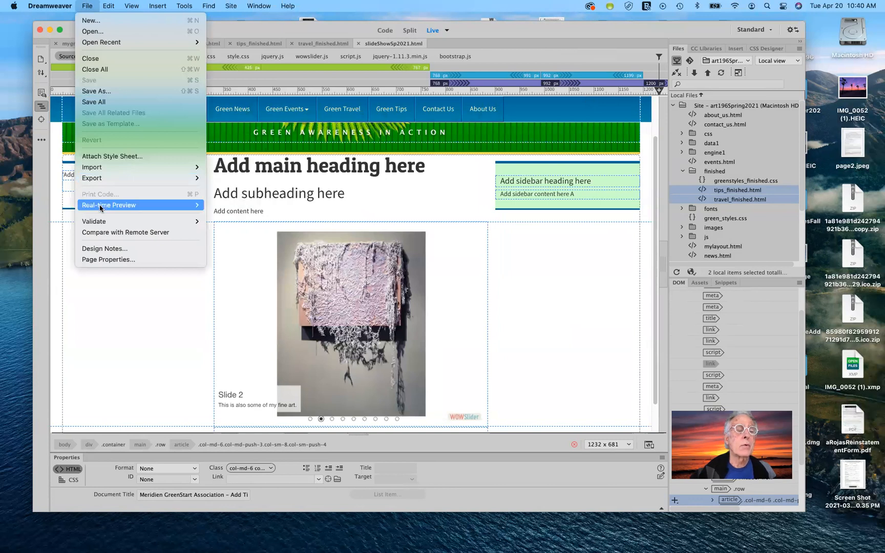
mouse_move(180, 205)
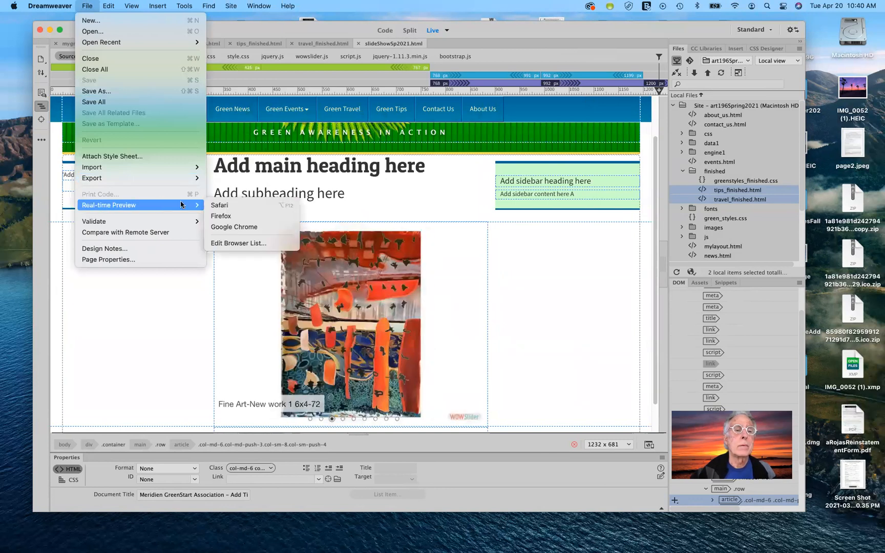
left_click(213, 216)
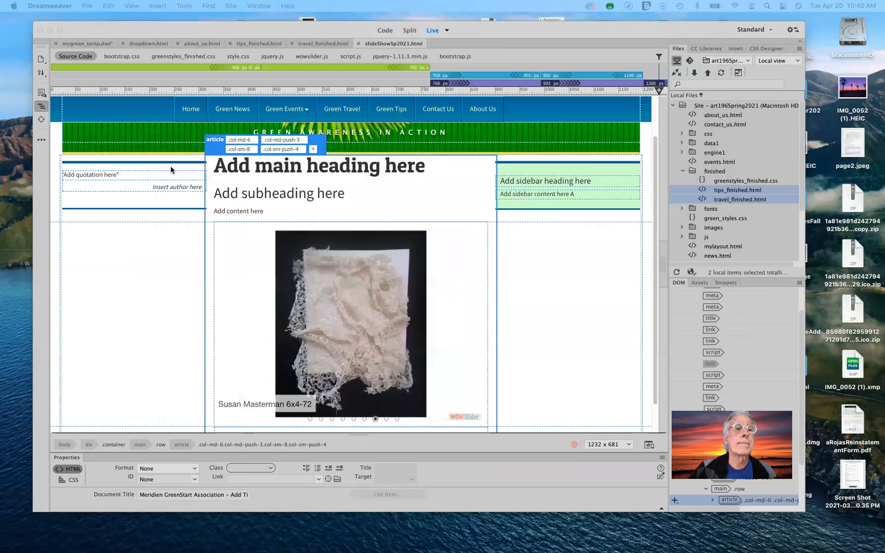
left_click(86, 5)
left_click(85, 7)
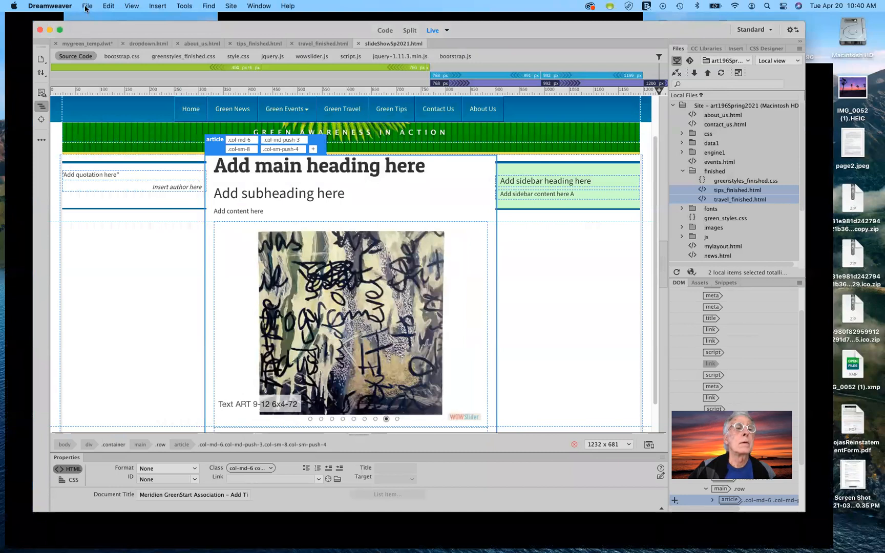
left_click(86, 6)
left_click(86, 6)
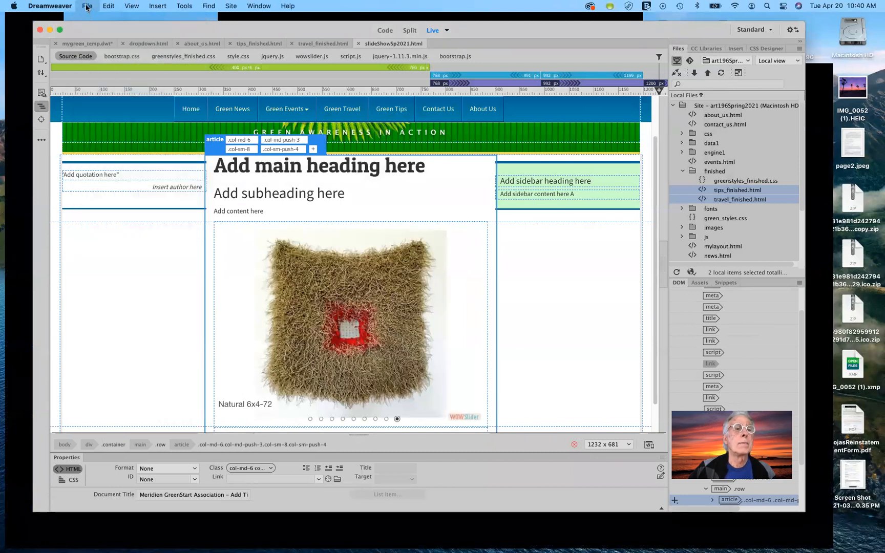
key("super+o")
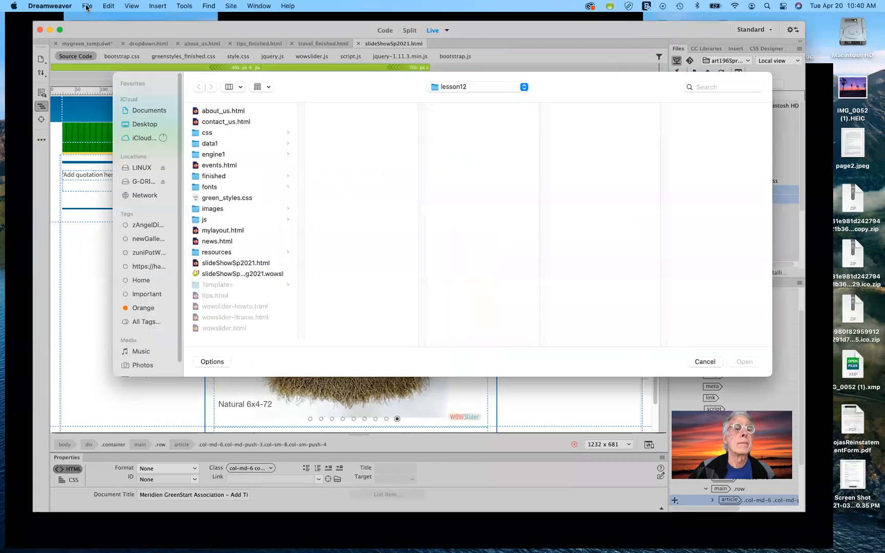
left_click(86, 6)
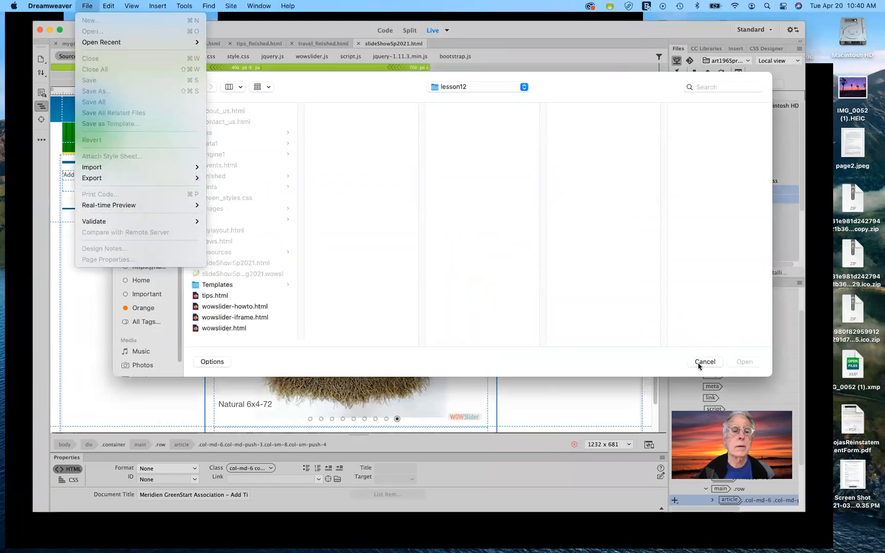
left_click(578, 297)
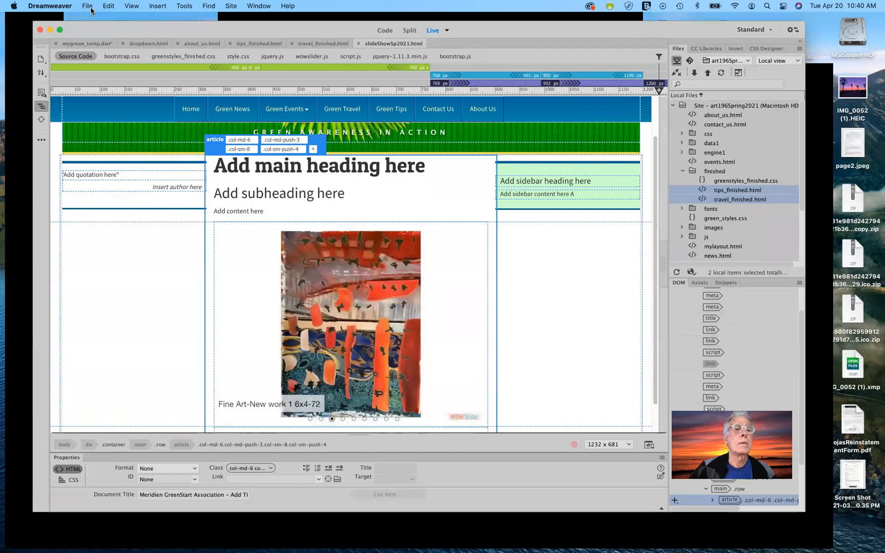
Try previewing the slideshow page in Safari with Real-time Preview and close the Safari window.
left_click(87, 8)
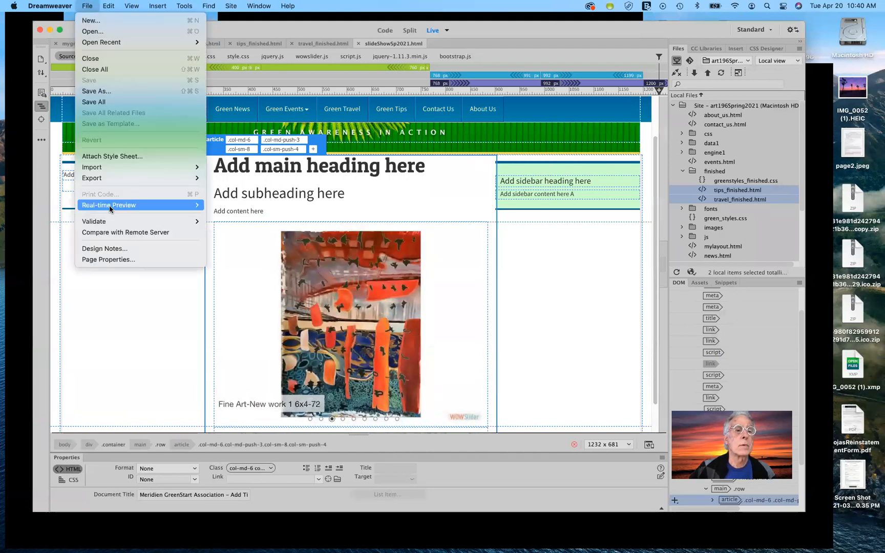
mouse_move(191, 207)
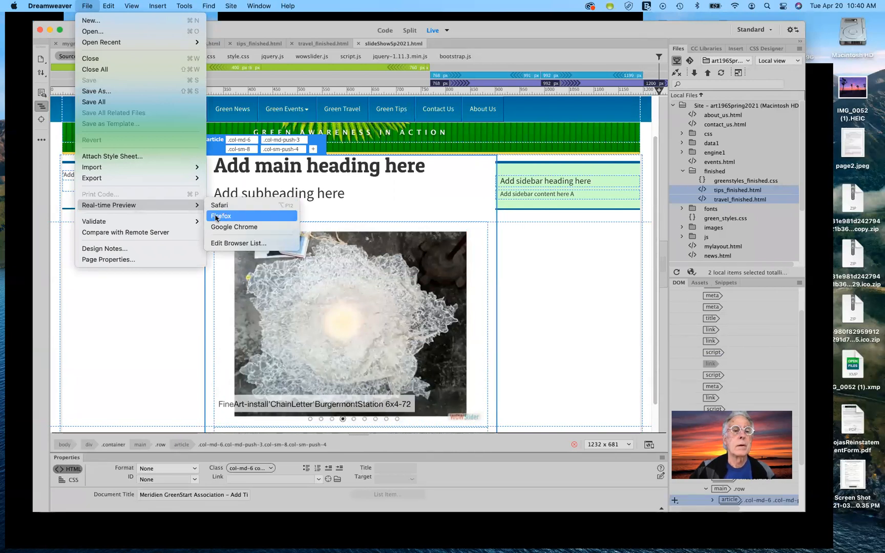
left_click(217, 205)
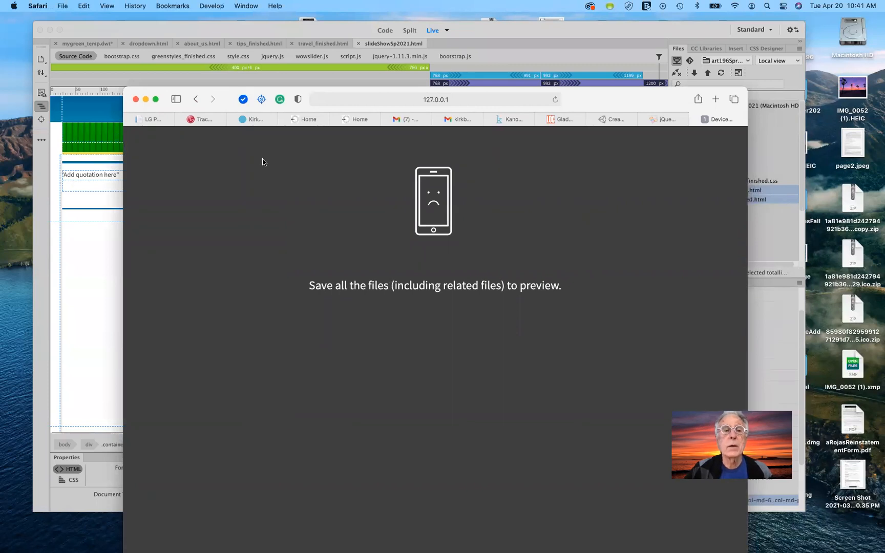
left_click(136, 101)
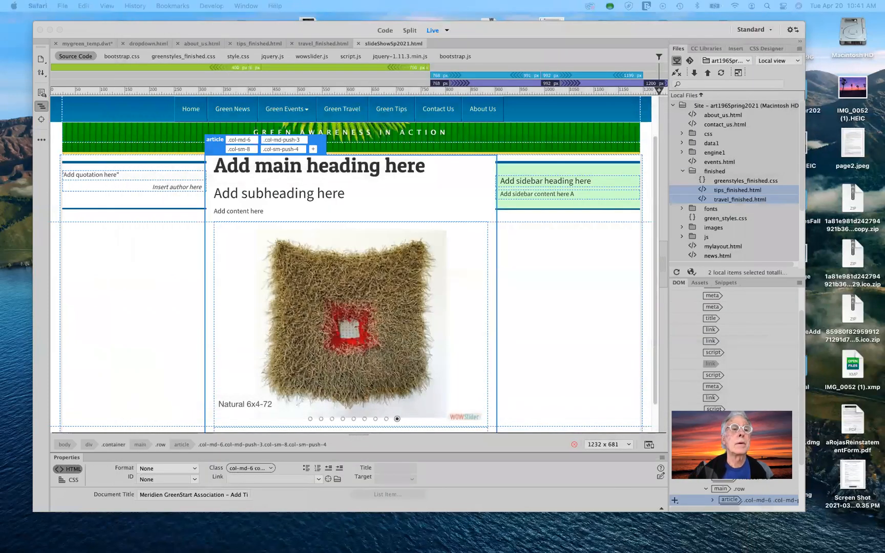
Return to Dreamweaver and save all open files.
left_click(289, 33)
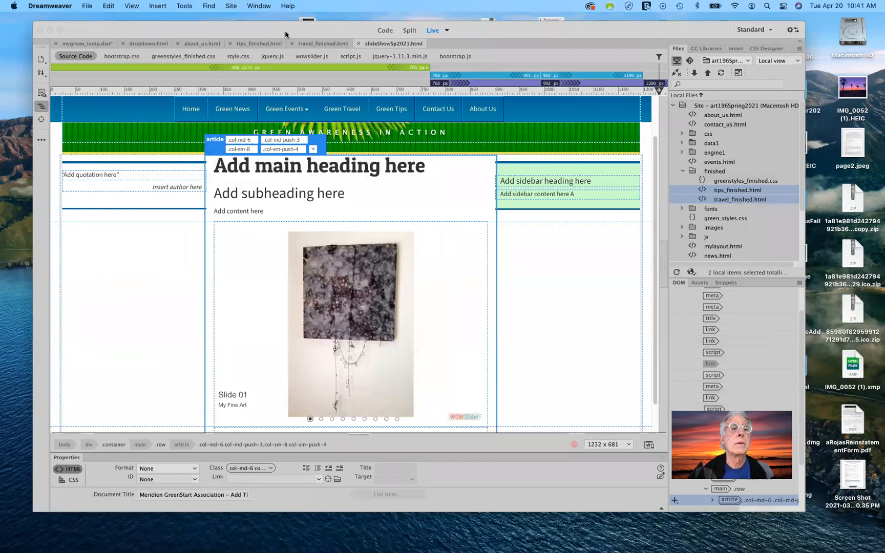
left_click(87, 7)
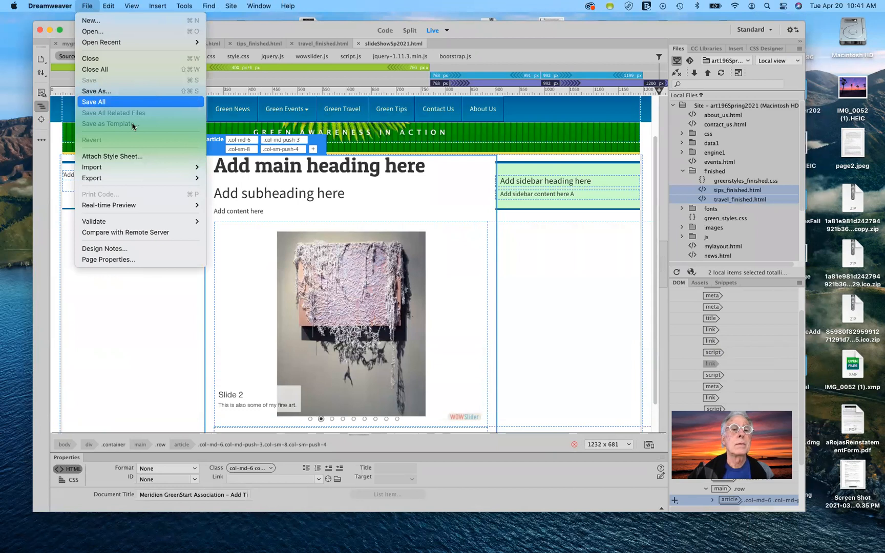
left_click(145, 102)
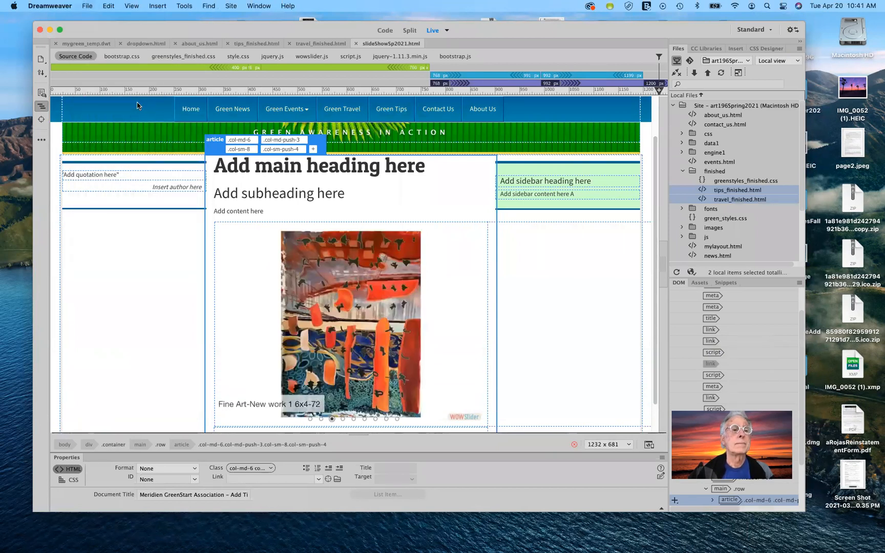
Preview slideShowSp2021.html in Safari again and move the browser window upward.
left_click(87, 6)
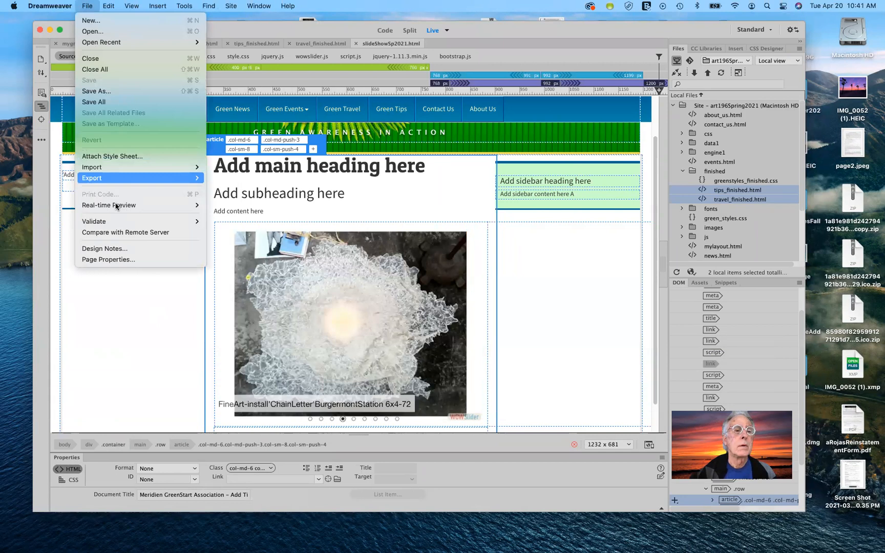
mouse_move(117, 204)
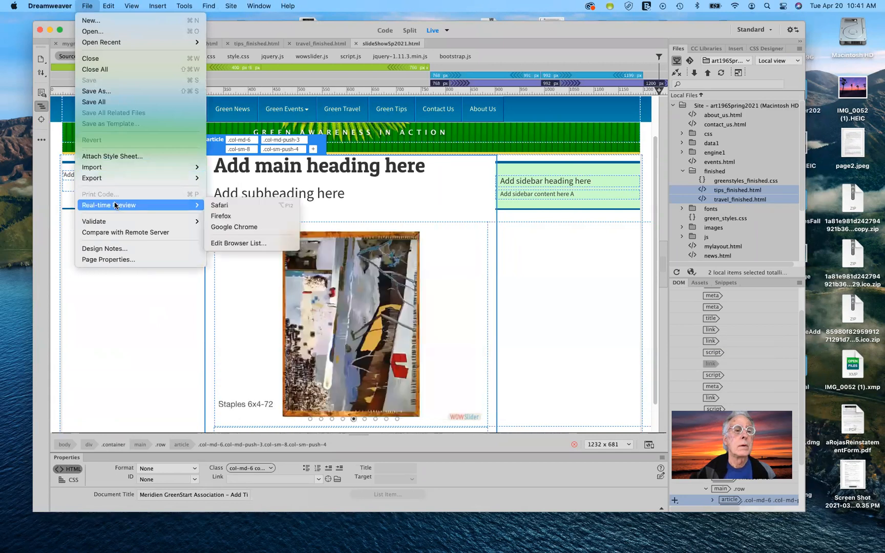
left_click(220, 205)
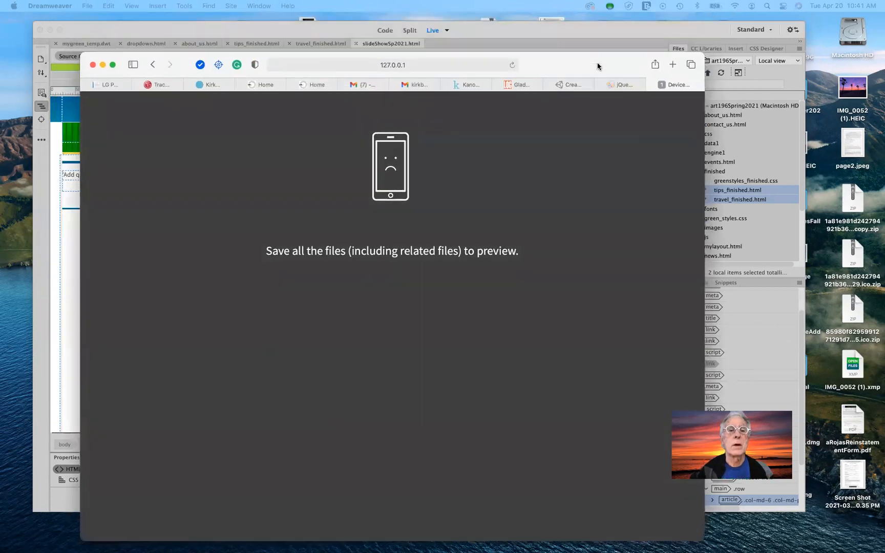
left_click_drag(597, 66, 586, 1)
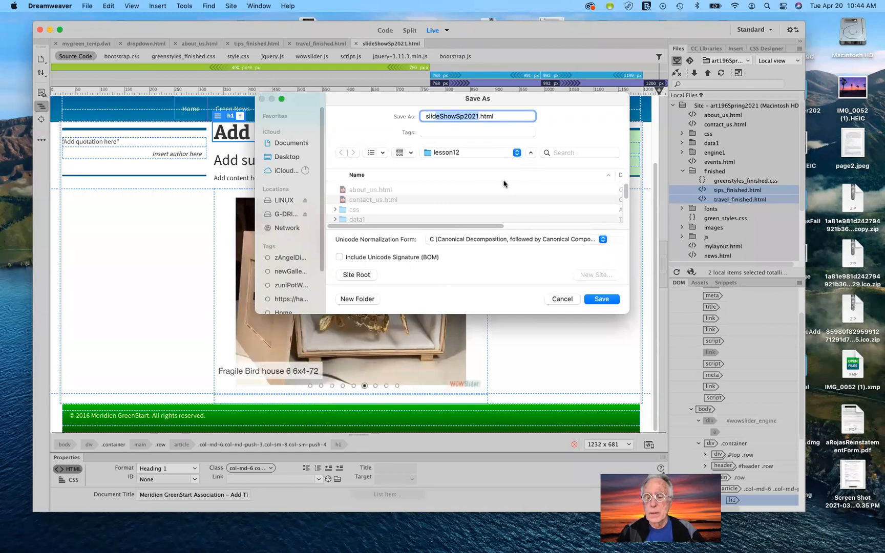
Save a copy of the slideshow page as index.html in the lesson12 folder.
key("BackSpace")
key("BackSpace")
key("BackSpace")
key("BackSpace")
key("BackSpace")
type("index")
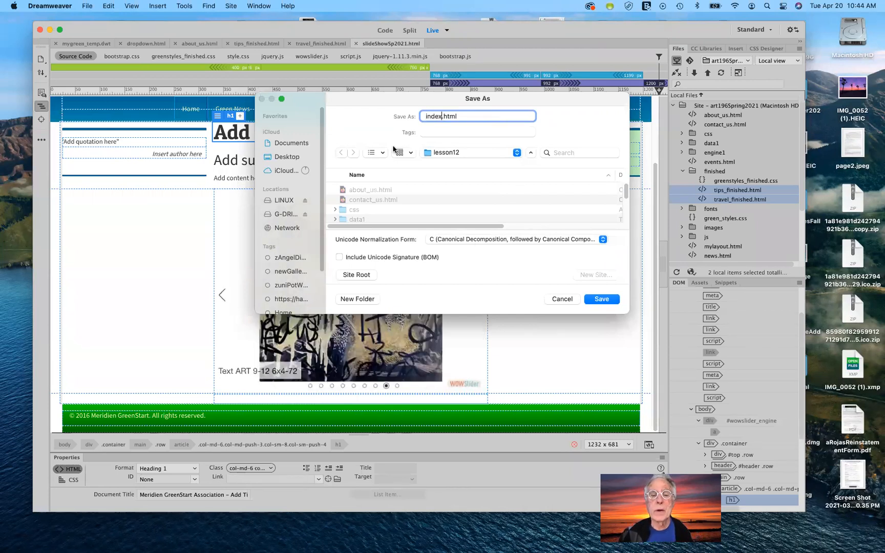
left_click(603, 300)
left_click(601, 299)
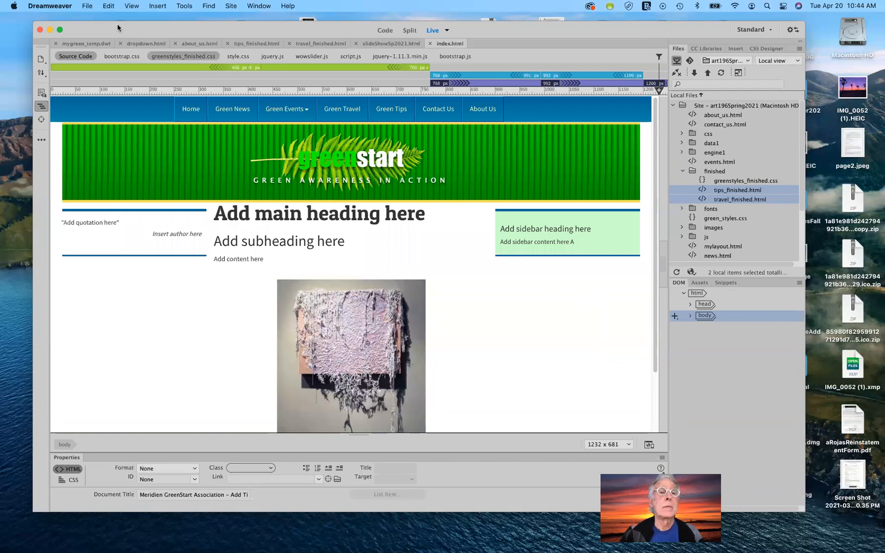
Preview index.html in Safari with Real-time Preview.
left_click(86, 7)
mouse_move(107, 204)
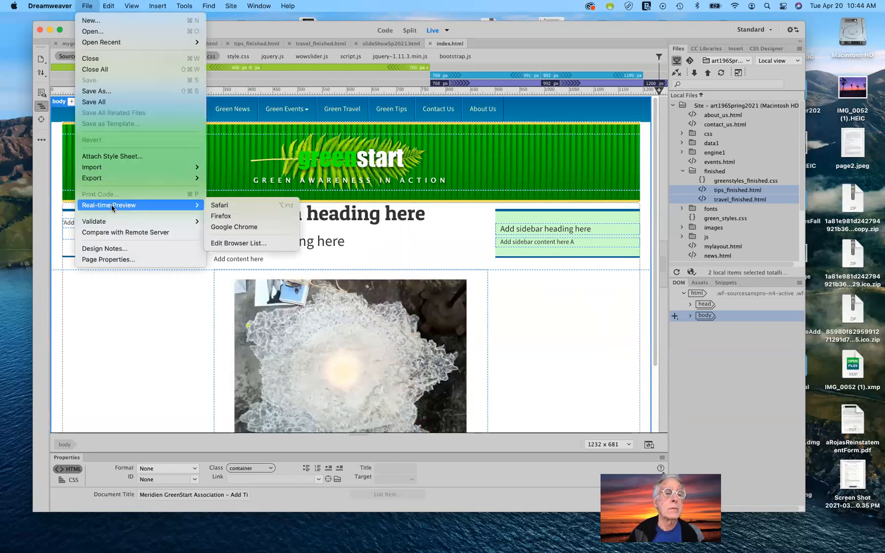
left_click(235, 205)
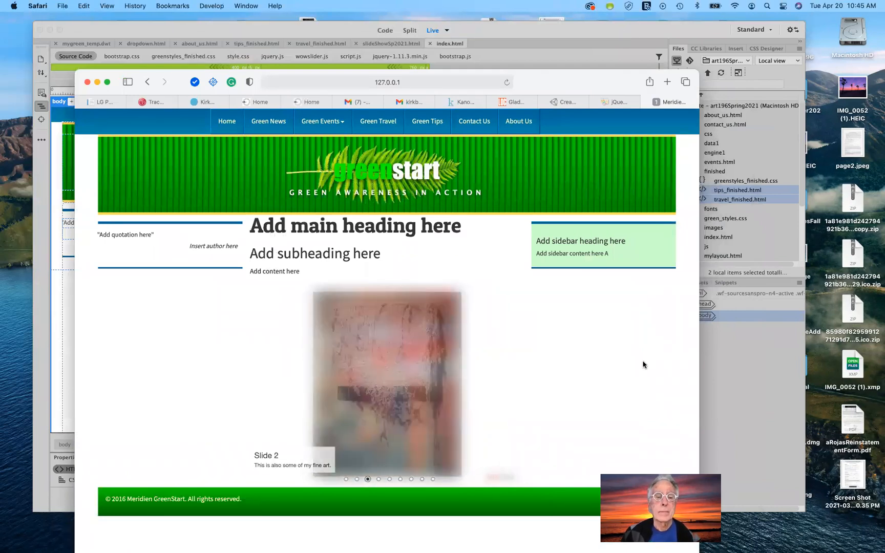
Test the slideshow navigation in Safari by advancing one slide and jumping to the second slide from its thumbnail.
mouse_move(393, 384)
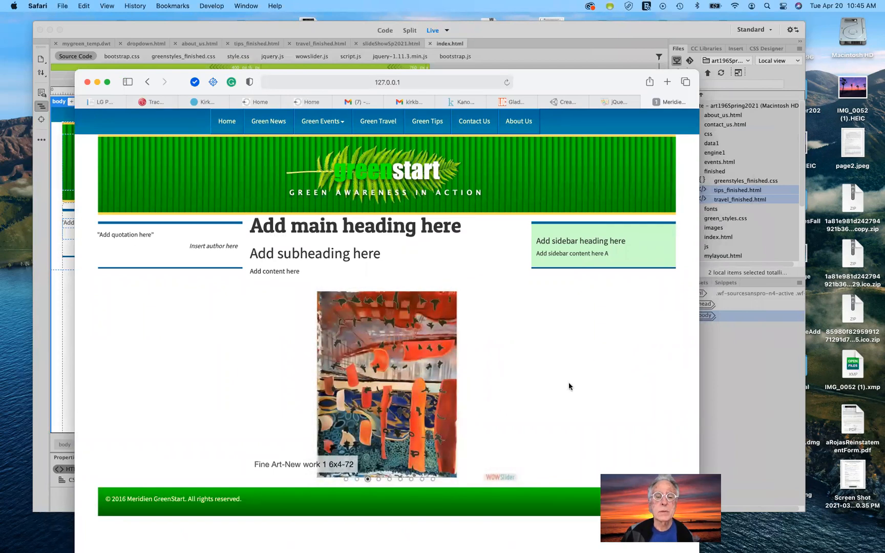
mouse_move(511, 389)
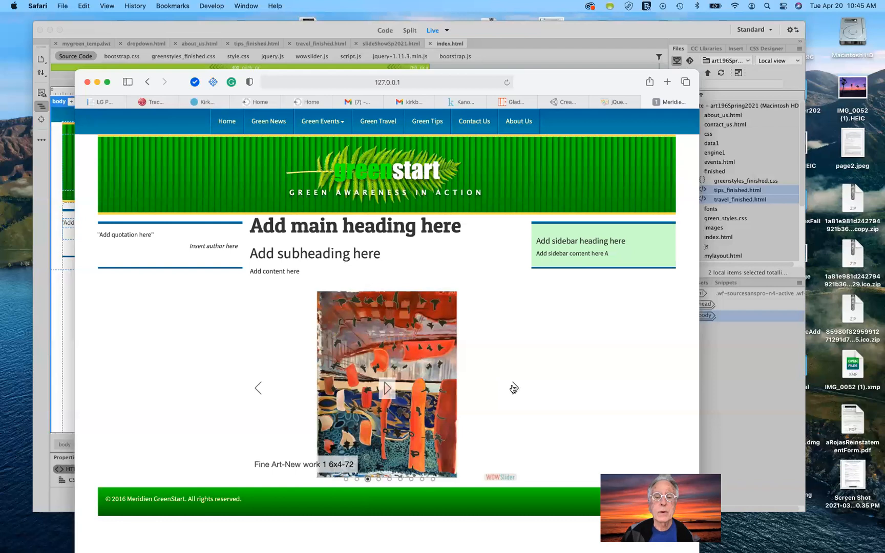
left_click(512, 388)
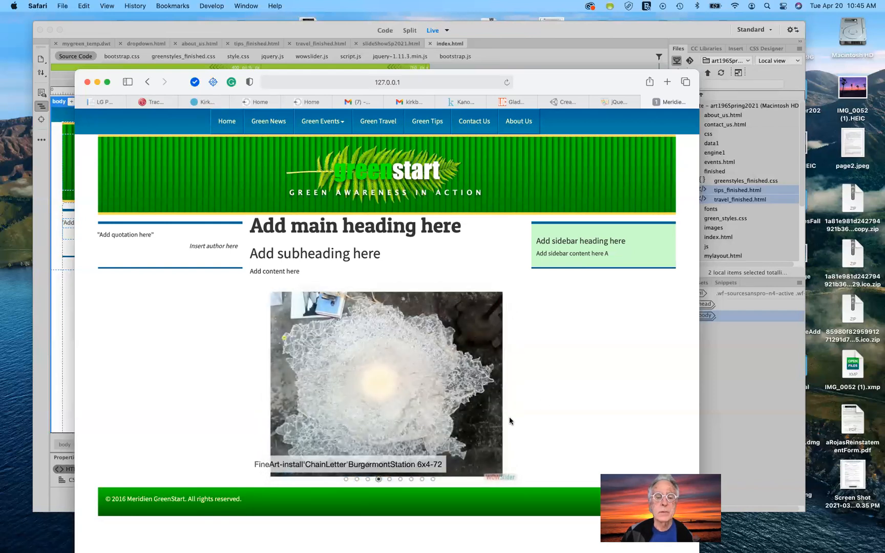
mouse_move(433, 480)
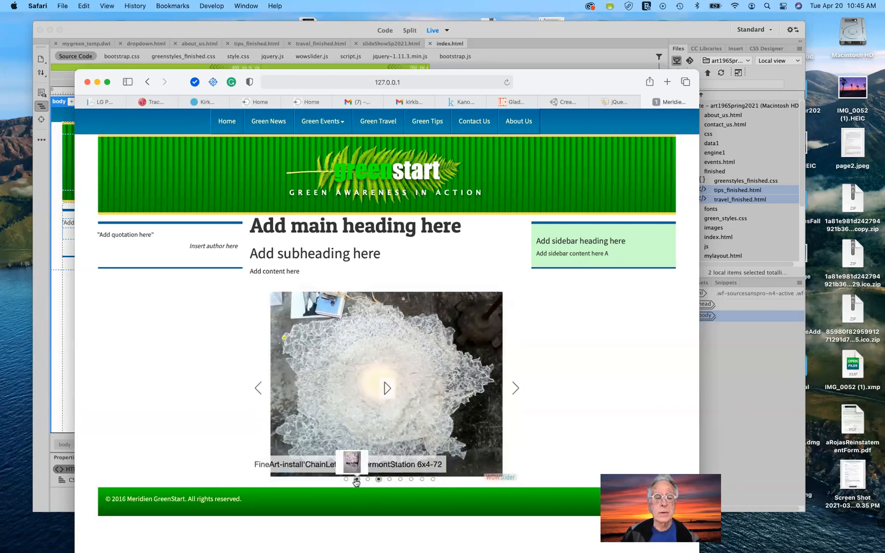
left_click(360, 466)
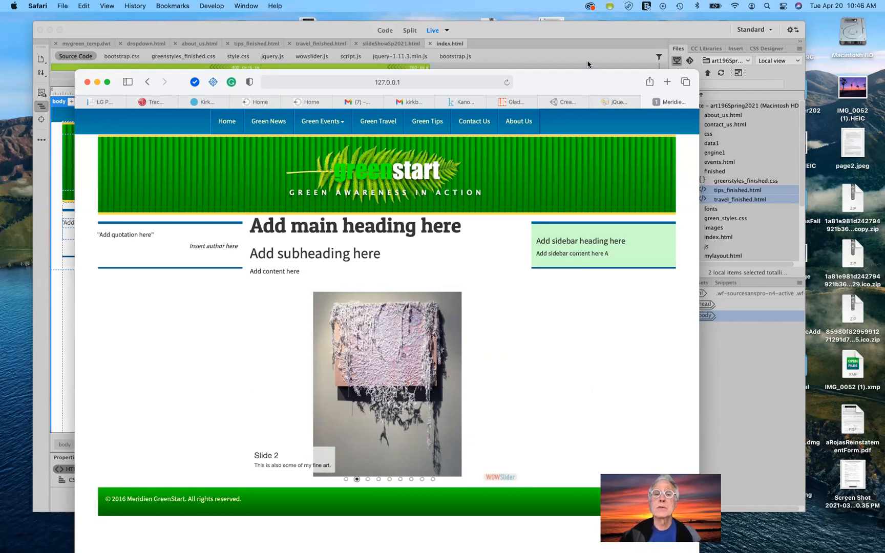
Test the page's responsive layout by narrowing the Safari window to phone width, advancing one slide, and restoring the desktop width.
left_click_drag(587, 76, 606, 41)
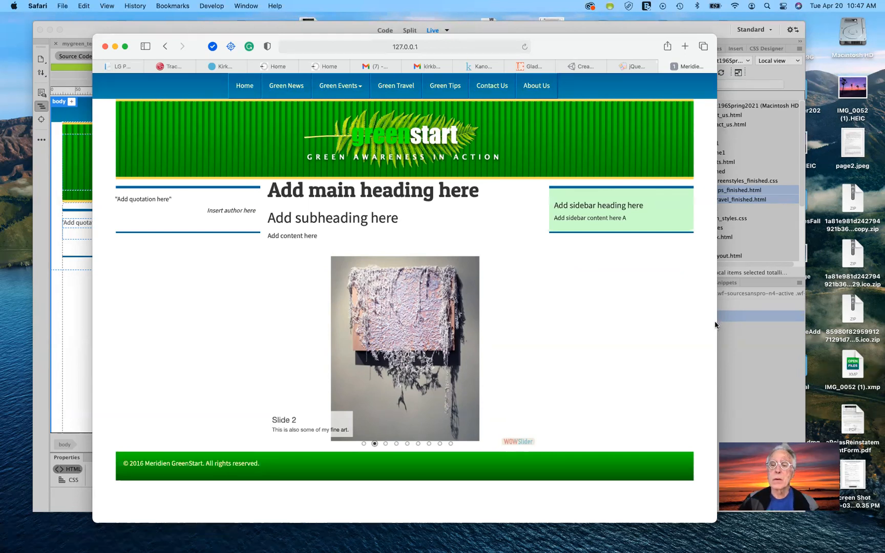
left_click_drag(716, 323, 273, 310)
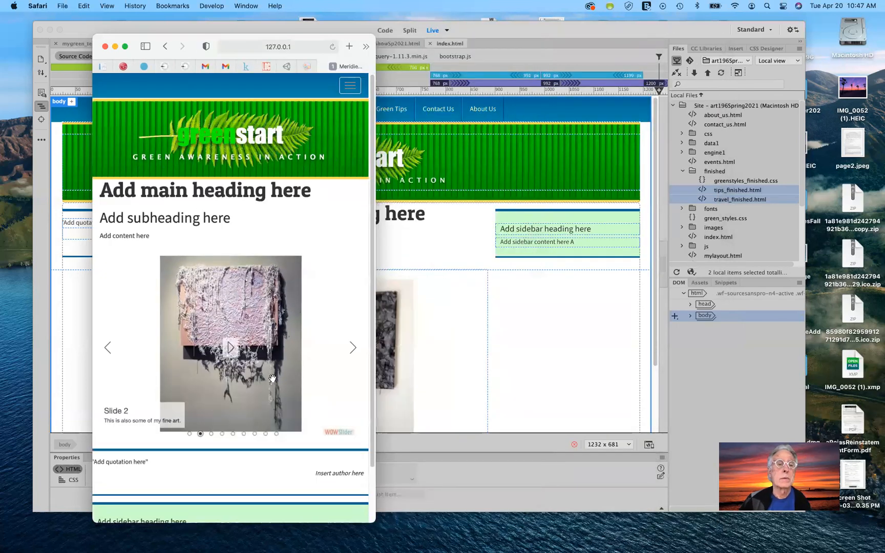
scroll(308, 387, "down", 3)
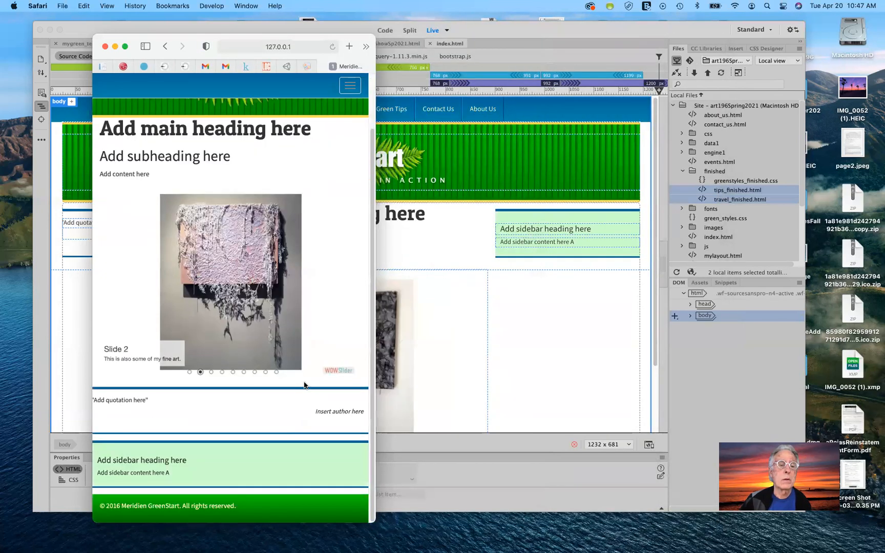
scroll(308, 386, "up", 3)
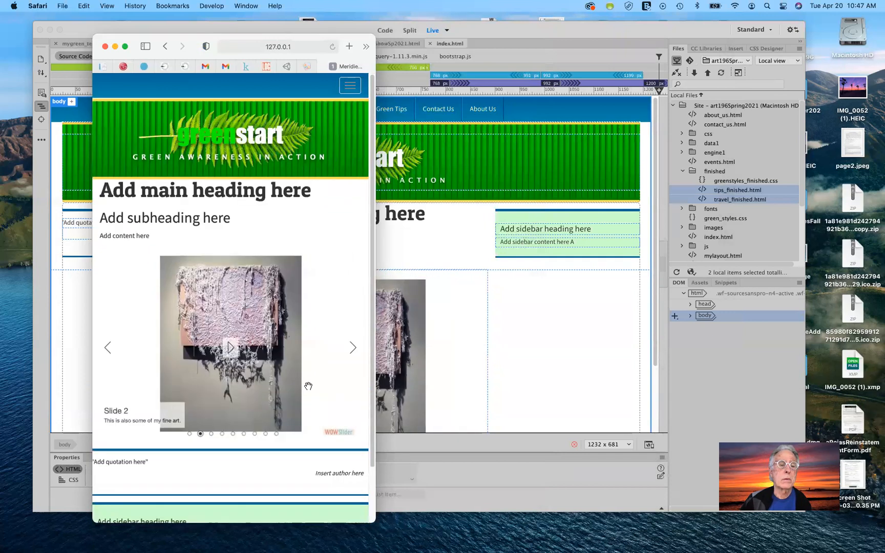
left_click(352, 350)
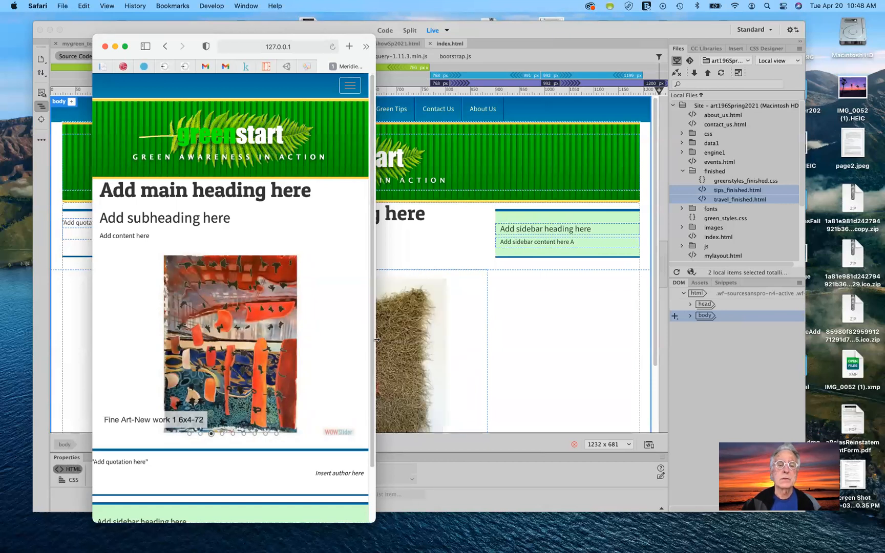
left_click_drag(376, 338, 711, 279)
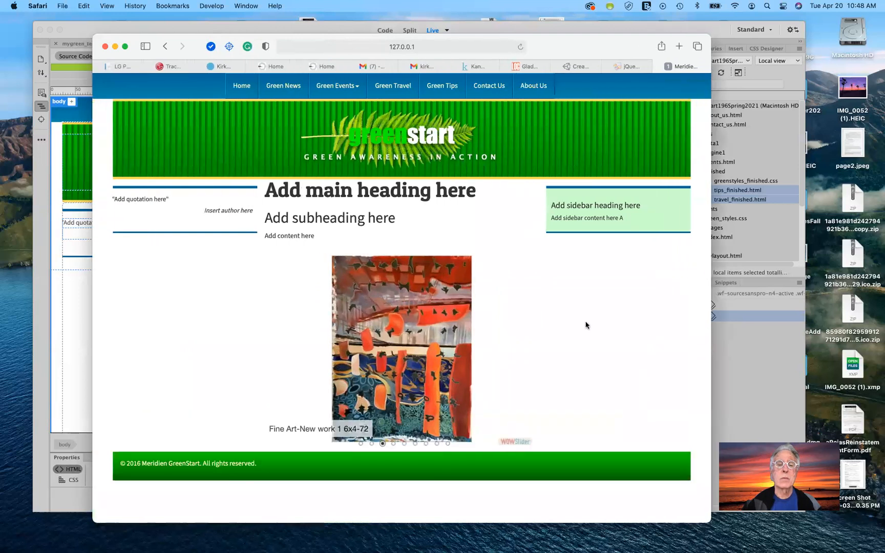
left_click_drag(563, 46, 564, 33)
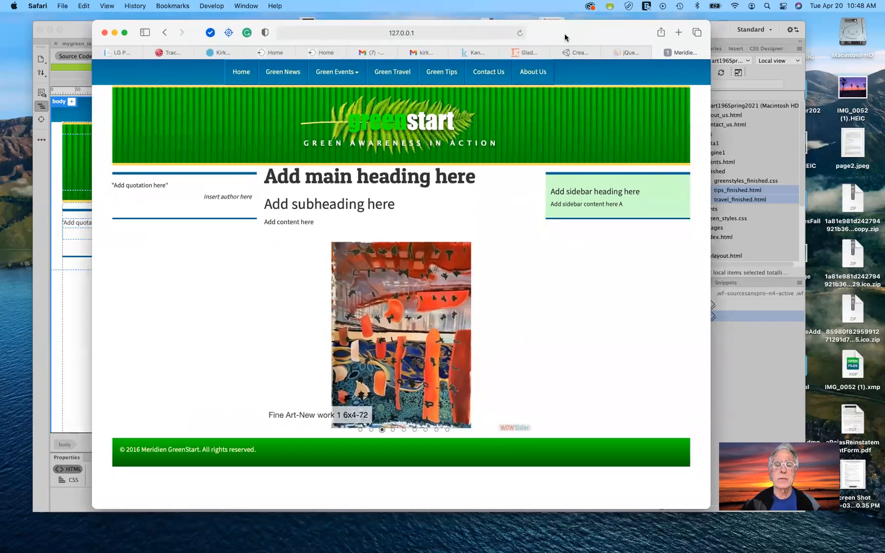